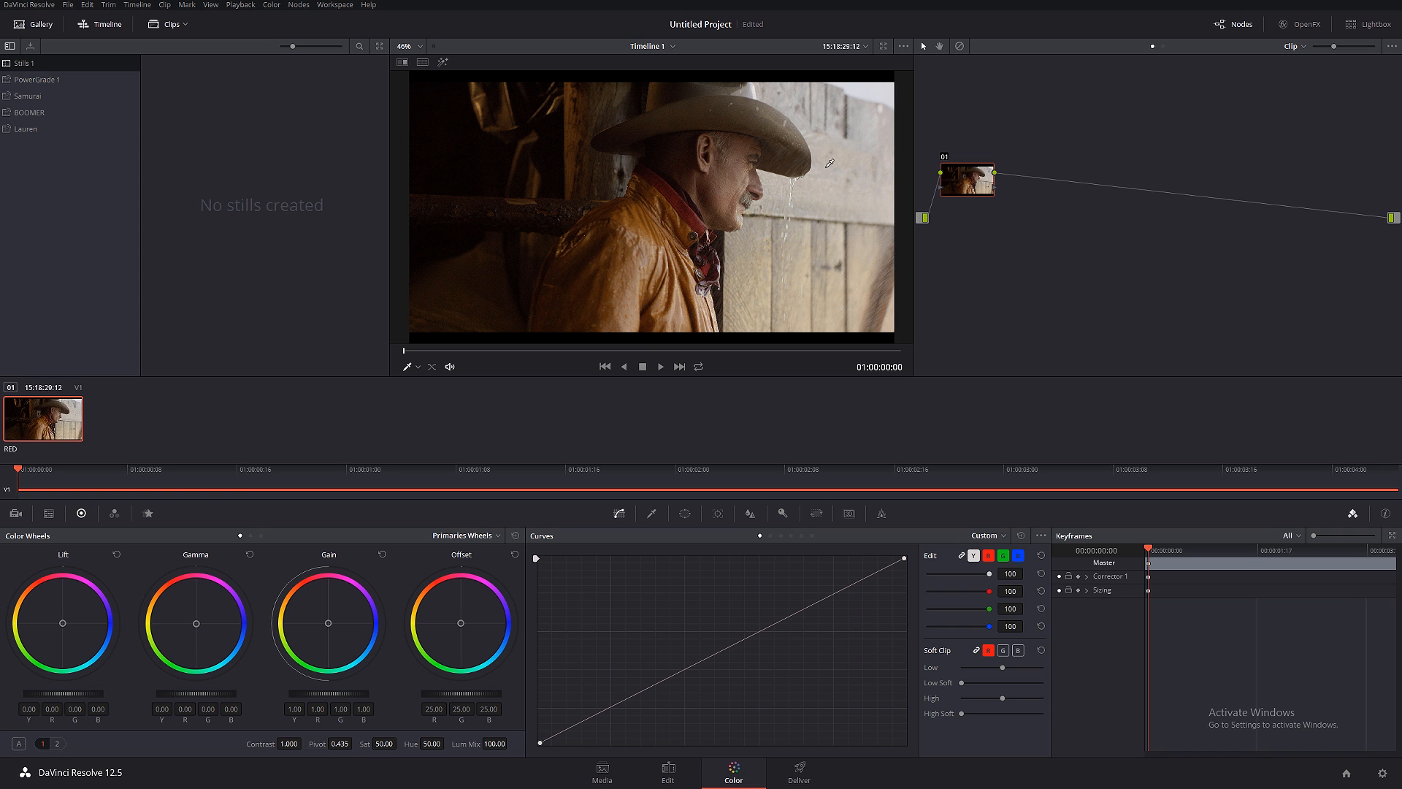
Set the RED clip's camera raw settings to decode using Clip.
{"action": "left_click", "coordinate": [148, 514]}
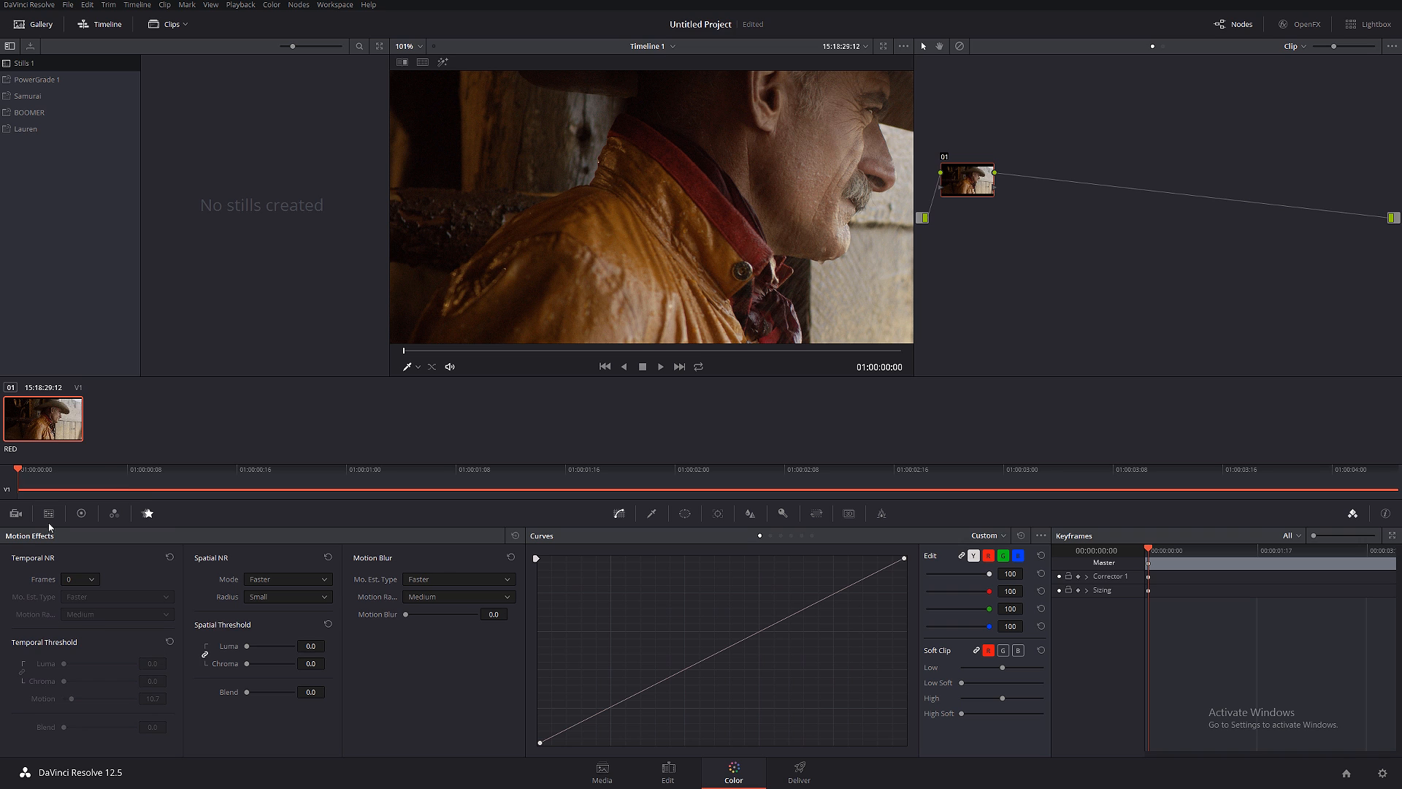
{"action": "left_click", "coordinate": [16, 514]}
{"action": "left_click", "coordinate": [129, 577]}
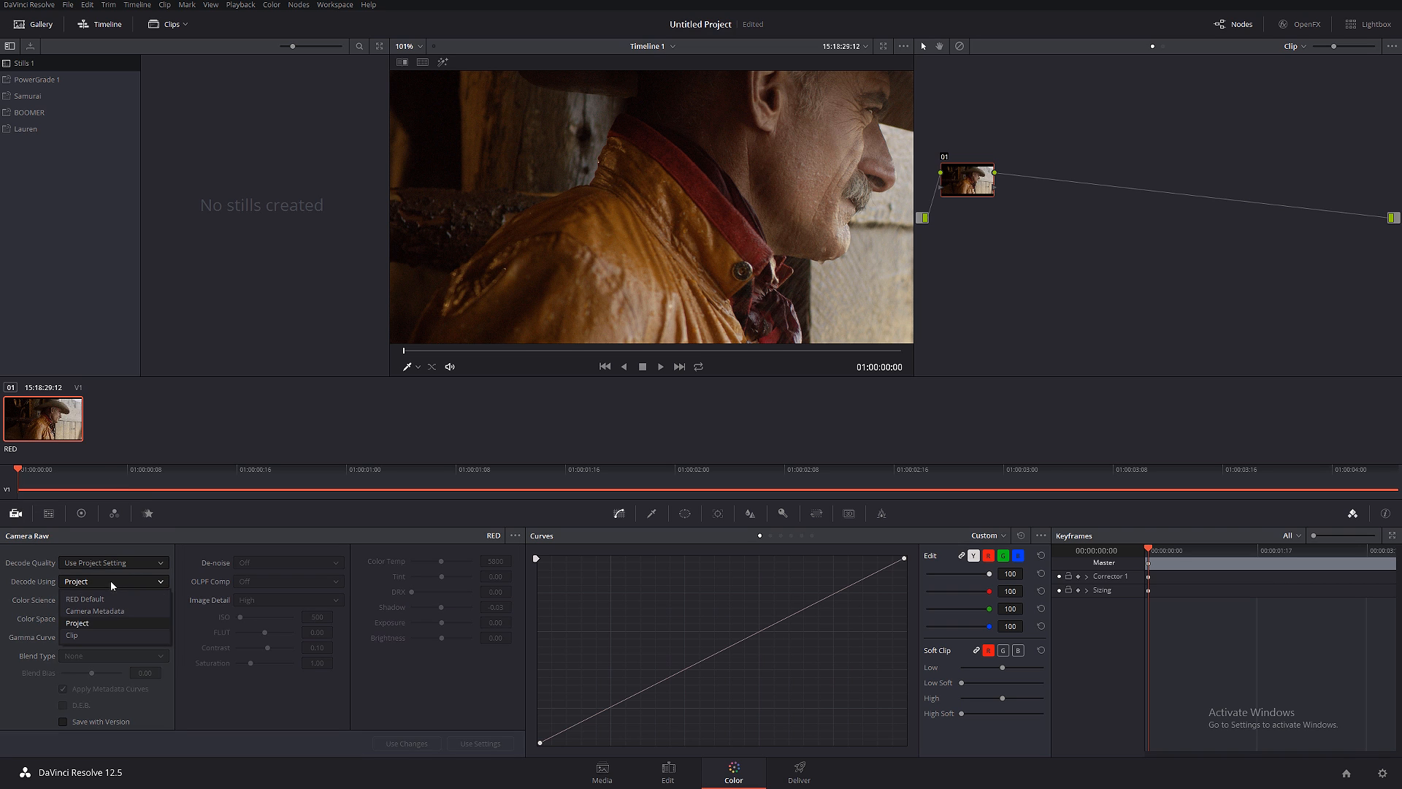
{"action": "left_click", "coordinate": [76, 635]}
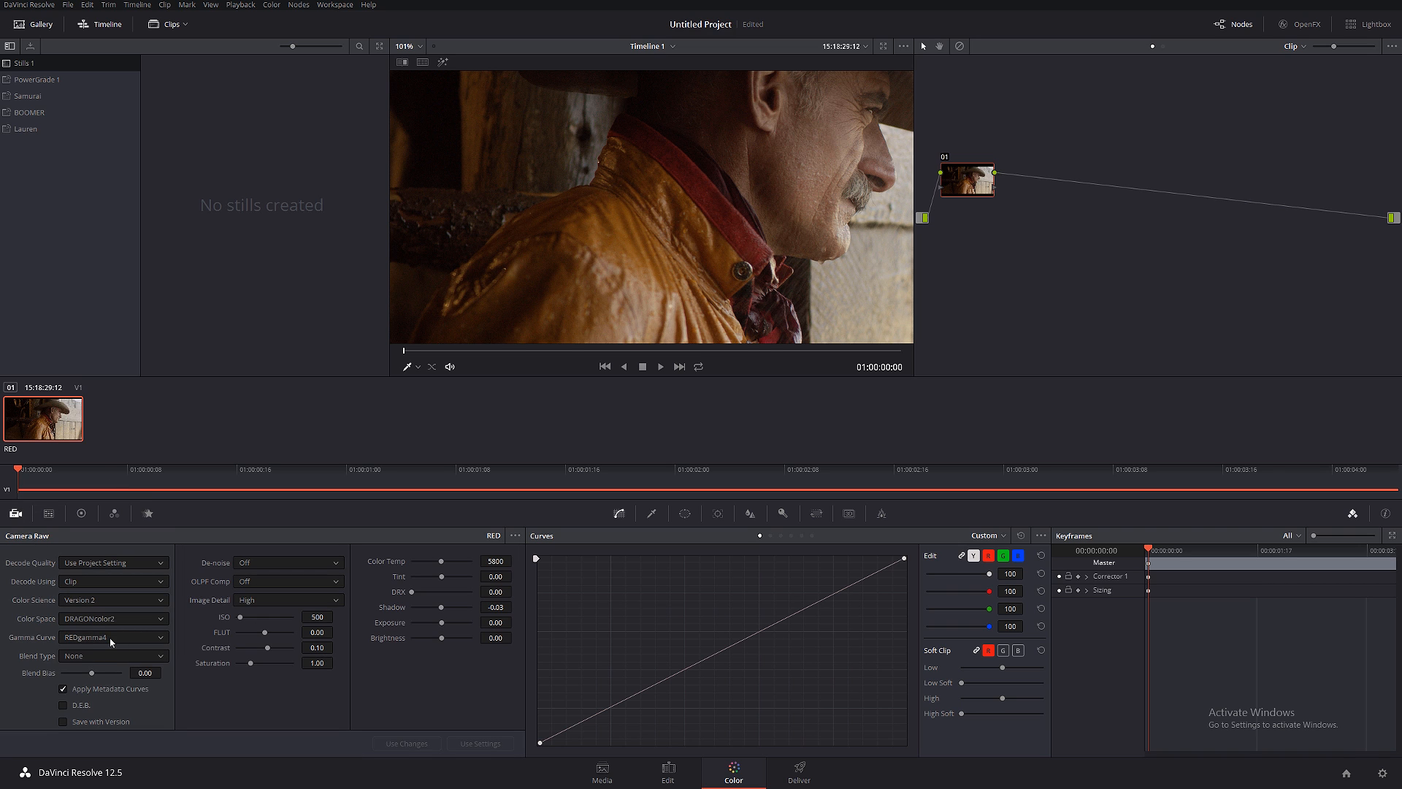
{"action": "left_click", "coordinate": [108, 637]}
Shrink the four-up video scopes window and move it clear of the viewer and the camera raw controls.
{"action": "left_click_drag", "start_coordinate": [1401, 76], "coordinate": [869, 194]}
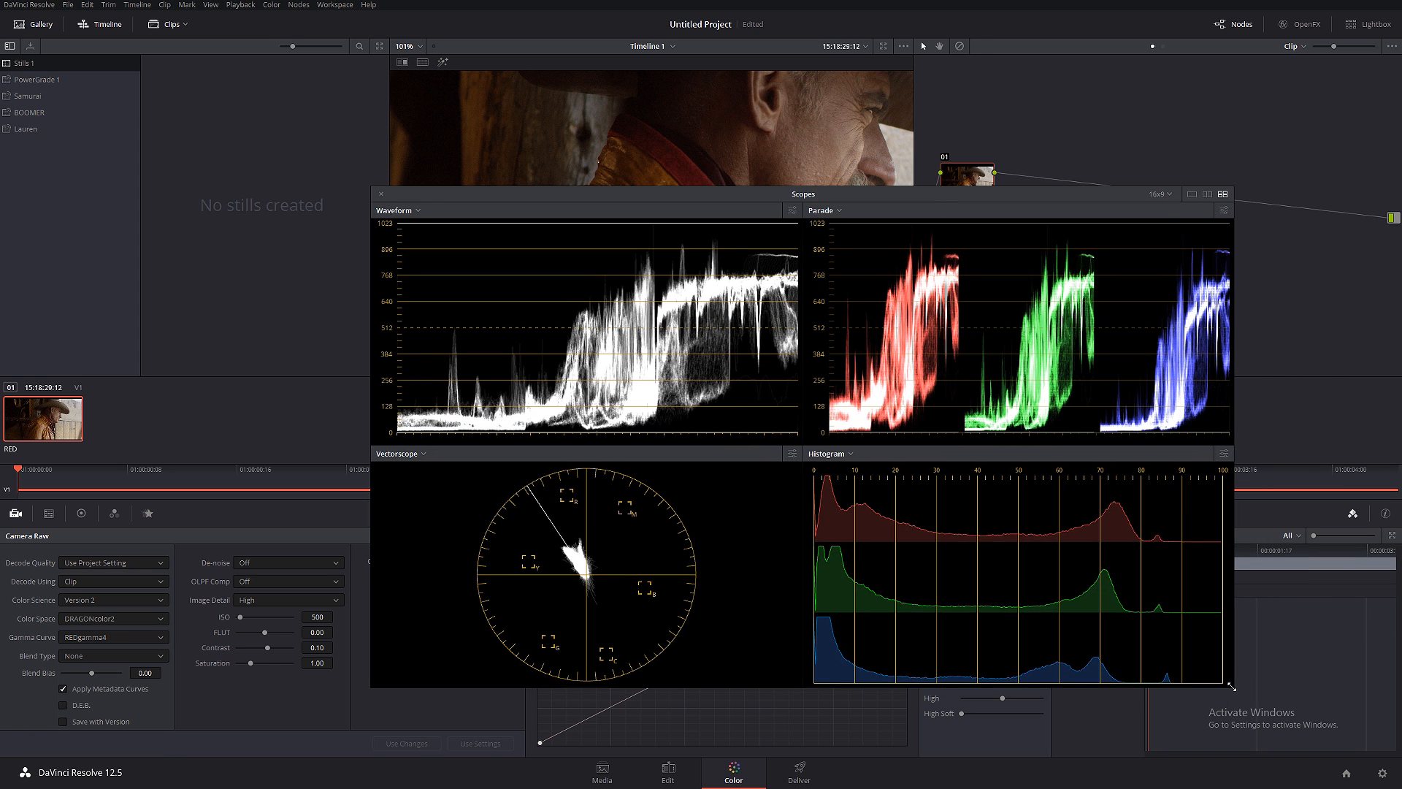
{"action": "left_click_drag", "start_coordinate": [1234, 687], "coordinate": [876, 486]}
{"action": "left_click_drag", "start_coordinate": [496, 194], "coordinate": [1020, 475]}
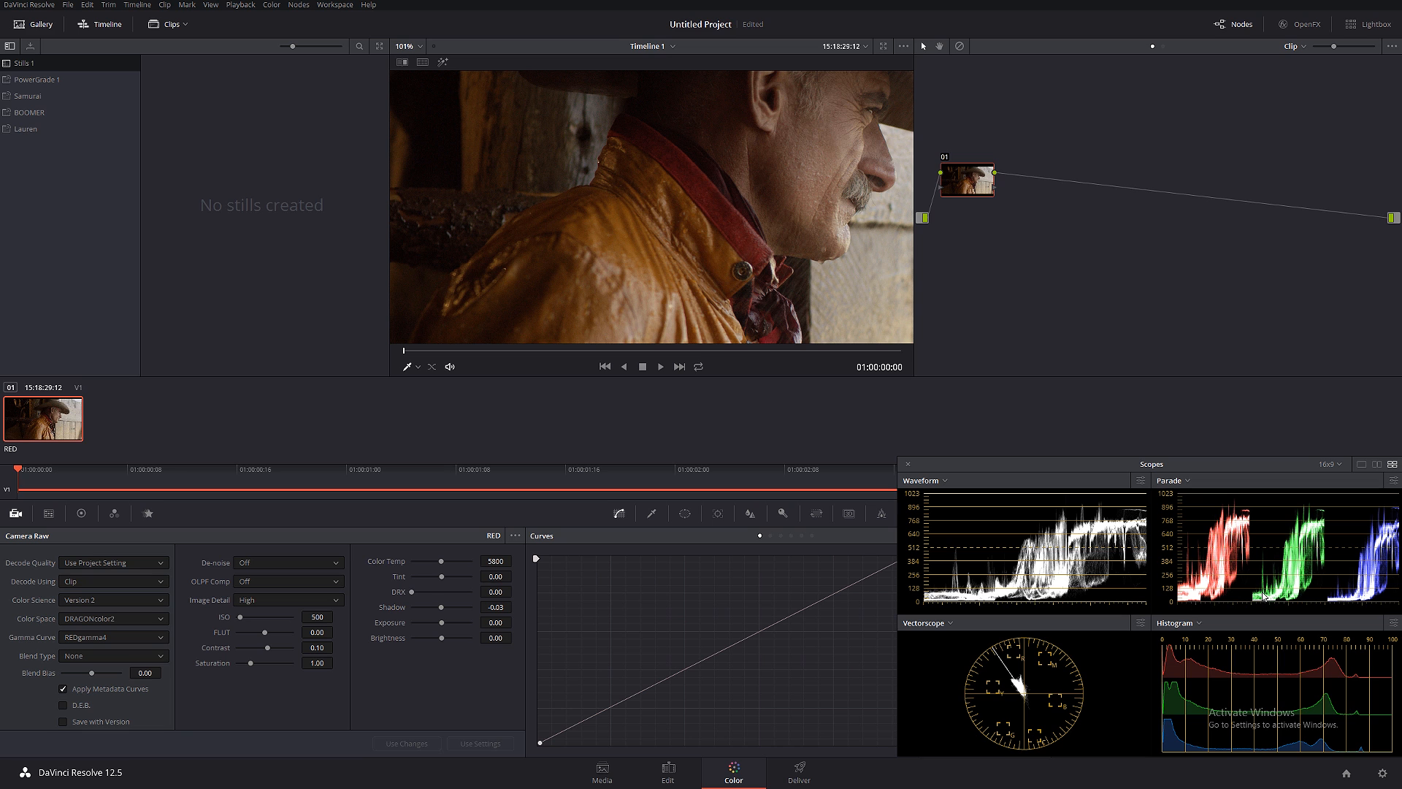
Set the clip's raw gamma curve to REDlog Film and fit the whole frame in the viewer.
{"action": "left_click", "coordinate": [107, 640]}
{"action": "left_click", "coordinate": [86, 667]}
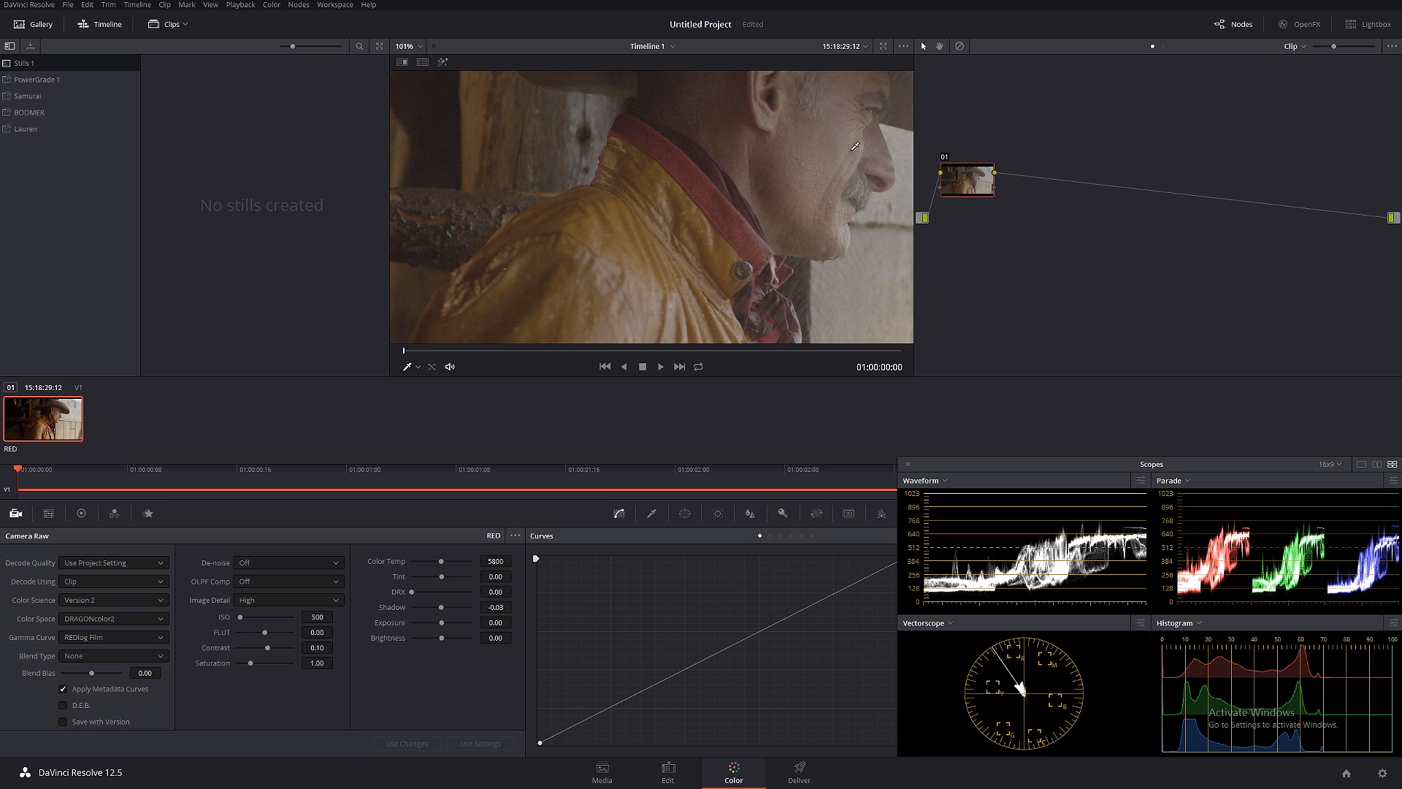
{"action": "key", "text": "shift+z"}
Move the playhead to 01:00:00:21 and label the first node Denoise.
{"action": "scroll", "coordinate": [585, 188], "scroll_direction": "up", "scroll_amount": 5}
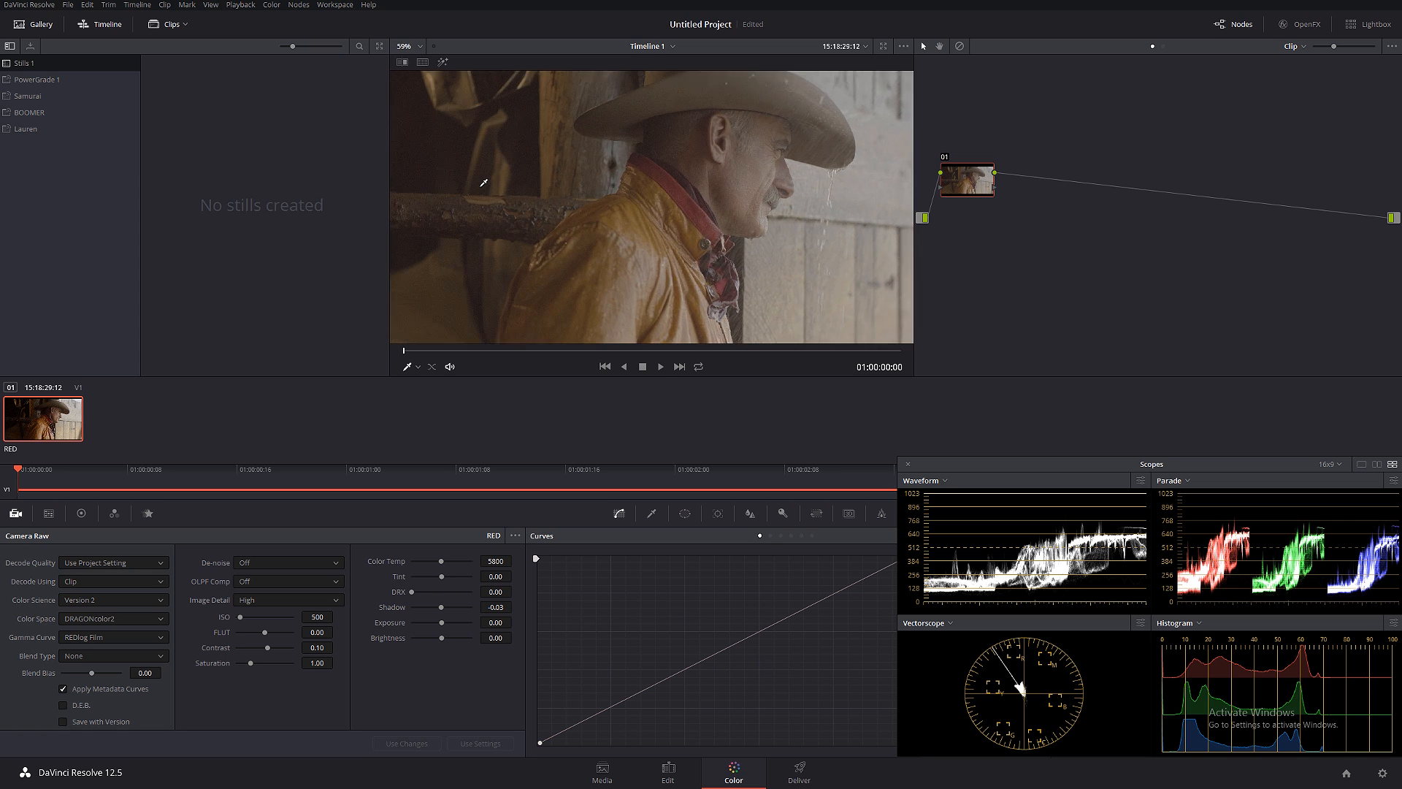
{"action": "left_click_drag", "start_coordinate": [485, 187], "coordinate": [722, 286]}
{"action": "scroll", "coordinate": [667, 263], "scroll_direction": "up", "scroll_amount": 8}
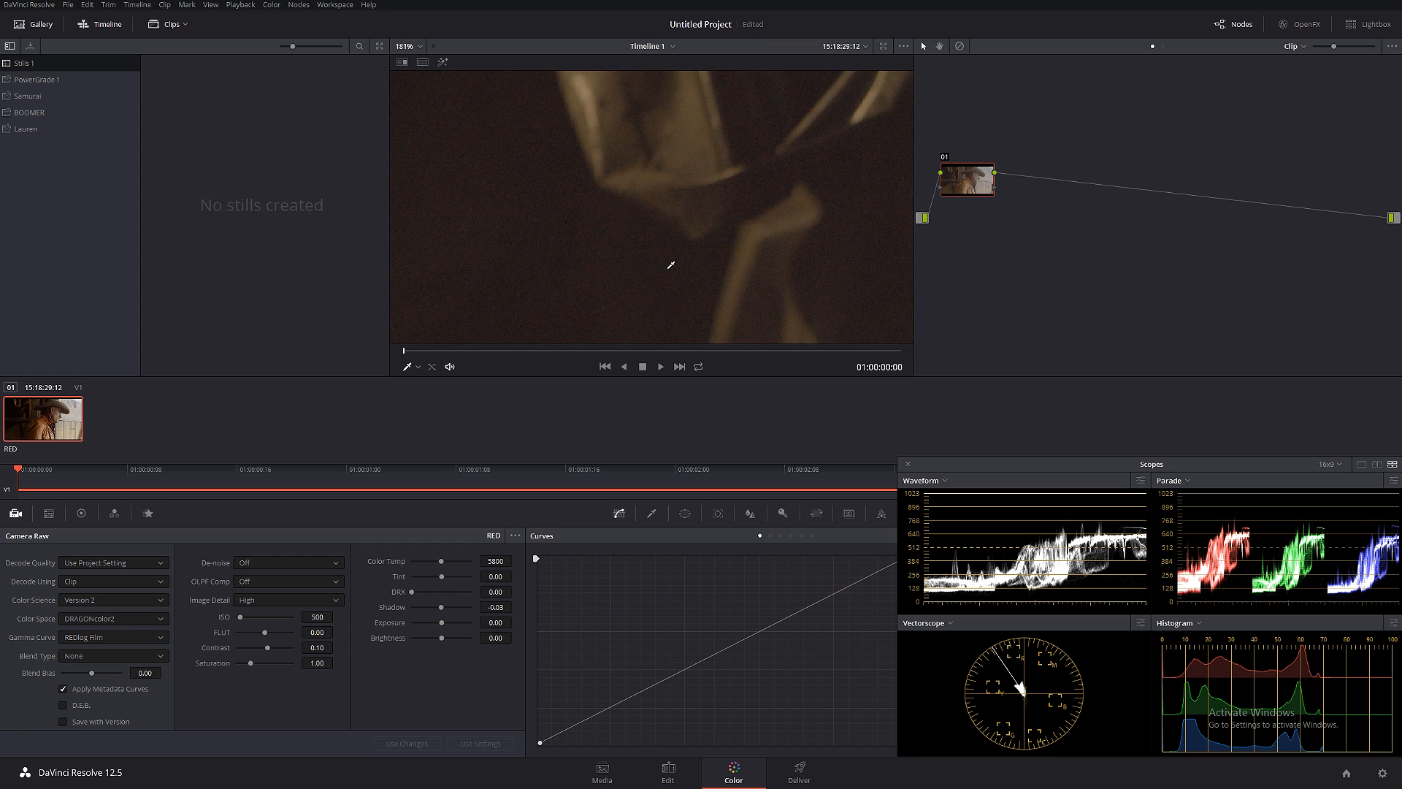
{"action": "scroll", "coordinate": [664, 244], "scroll_direction": "up", "scroll_amount": 4}
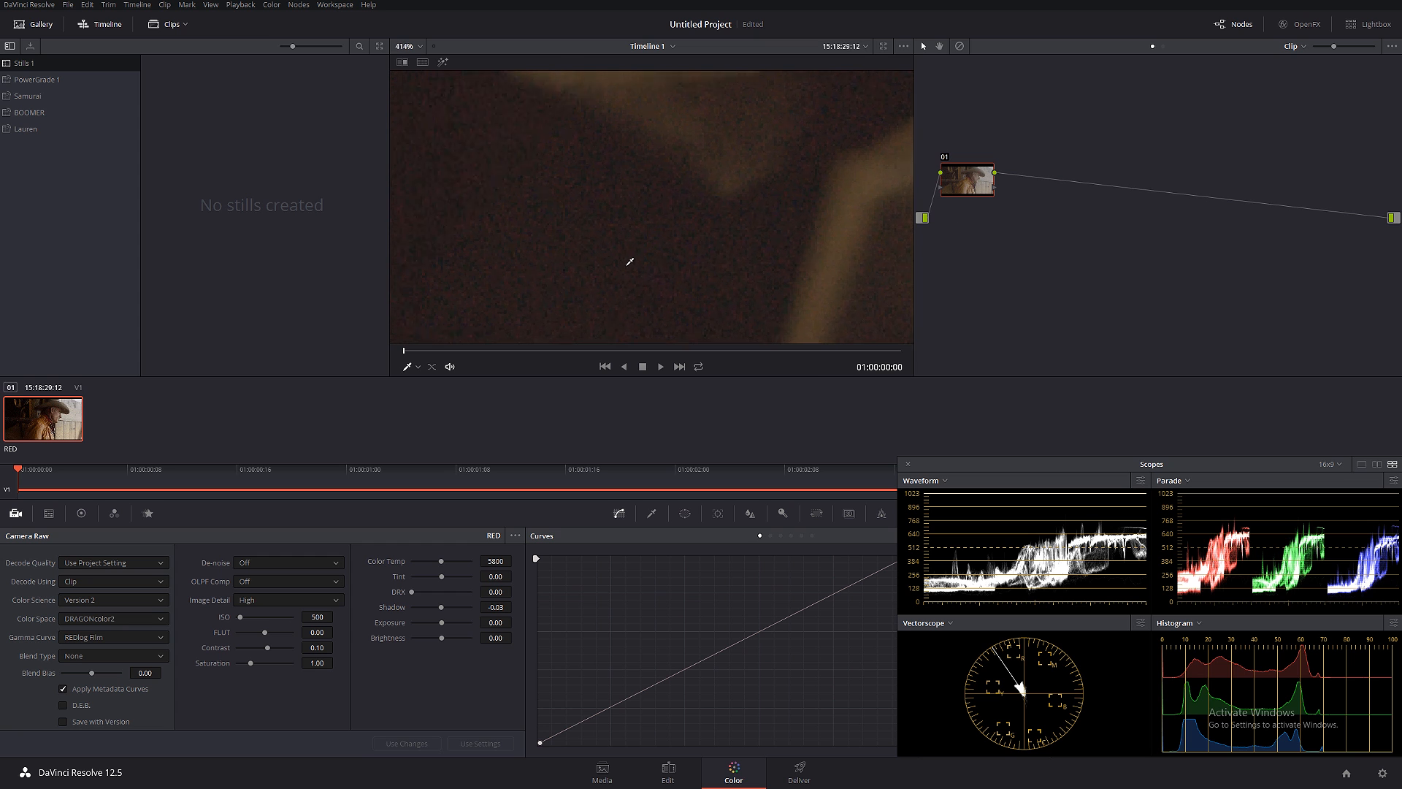
{"action": "mouse_move", "coordinate": [552, 352]}
{"action": "left_mouse_down"}
{"action": "mouse_move", "coordinate": [641, 350]}
{"action": "mouse_move", "coordinate": [530, 359]}
{"action": "left_mouse_up"}
{"action": "right_click", "coordinate": [974, 182]}
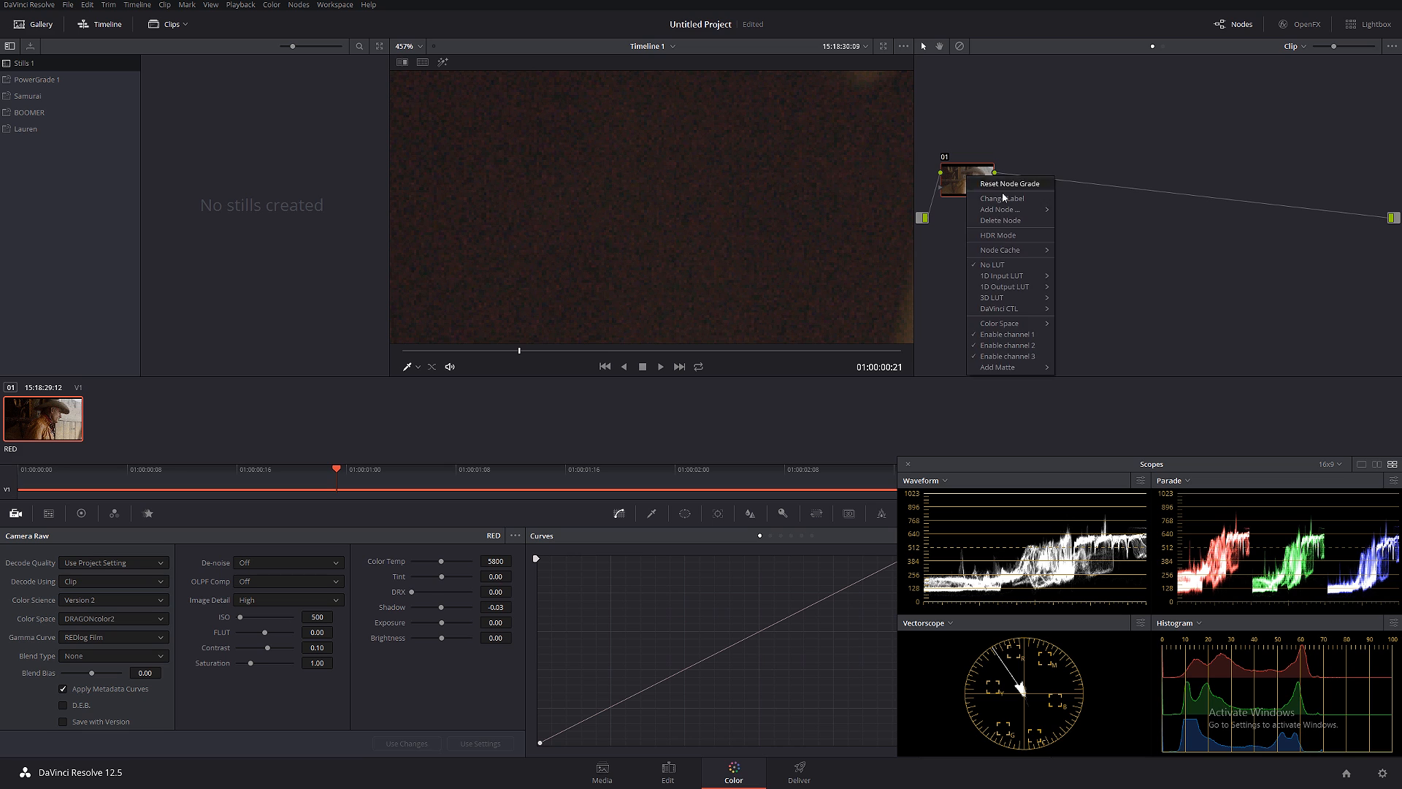
{"action": "left_click", "coordinate": [1014, 199]}
{"action": "type", "text": "Denoise"}
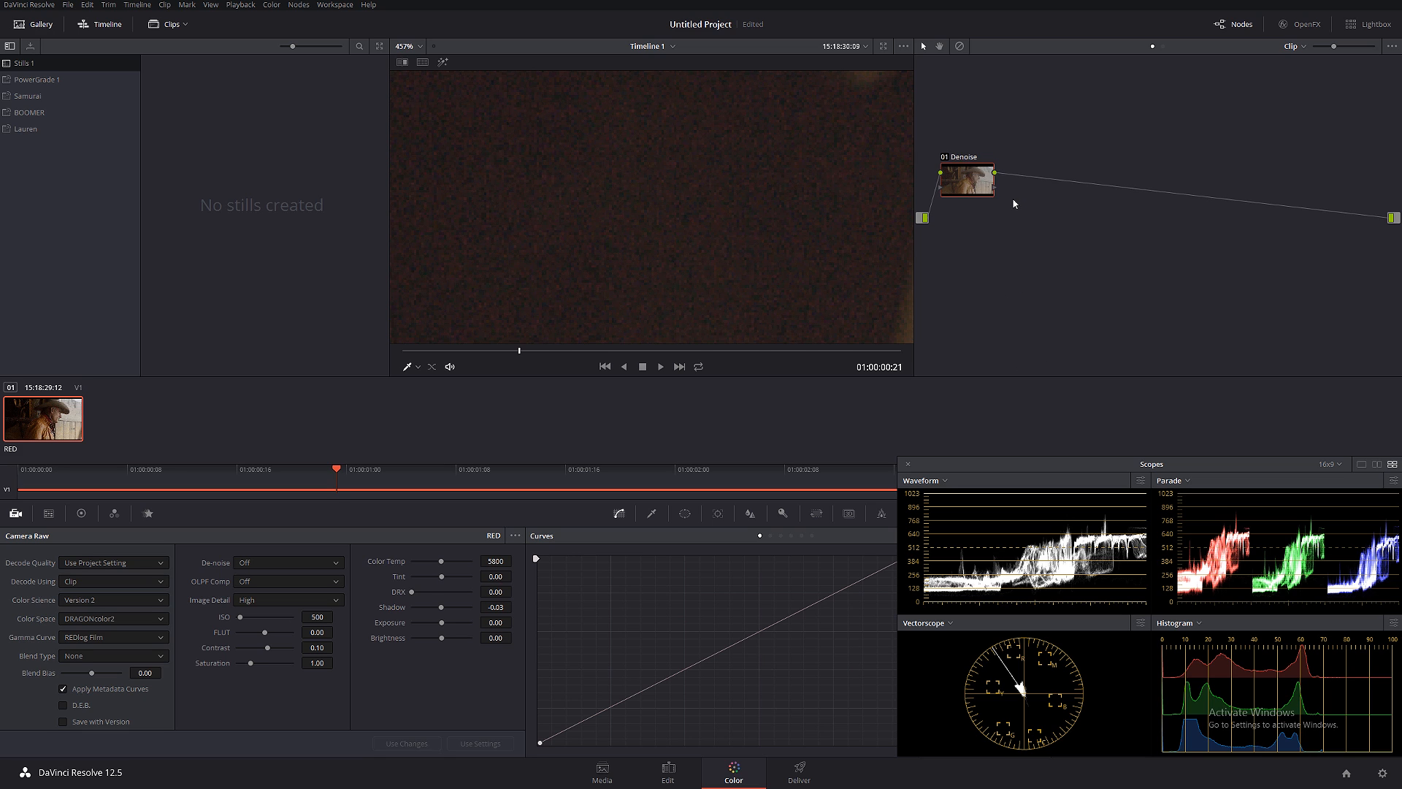
{"action": "key", "text": "Return"}
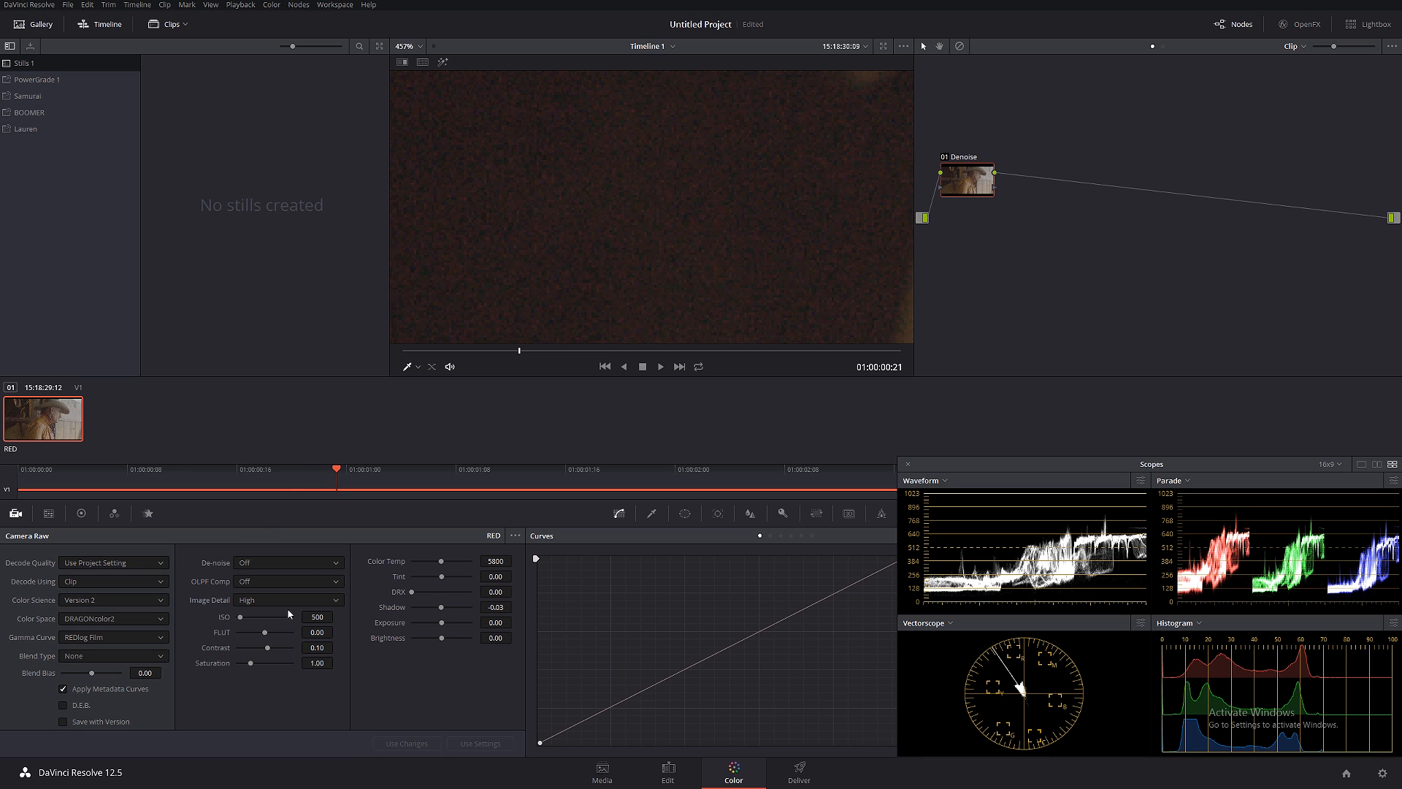
Unlink the Denoise node's spatial noise reduction thresholds and set luma to 2 and chroma to 10.
{"action": "left_click", "coordinate": [147, 514]}
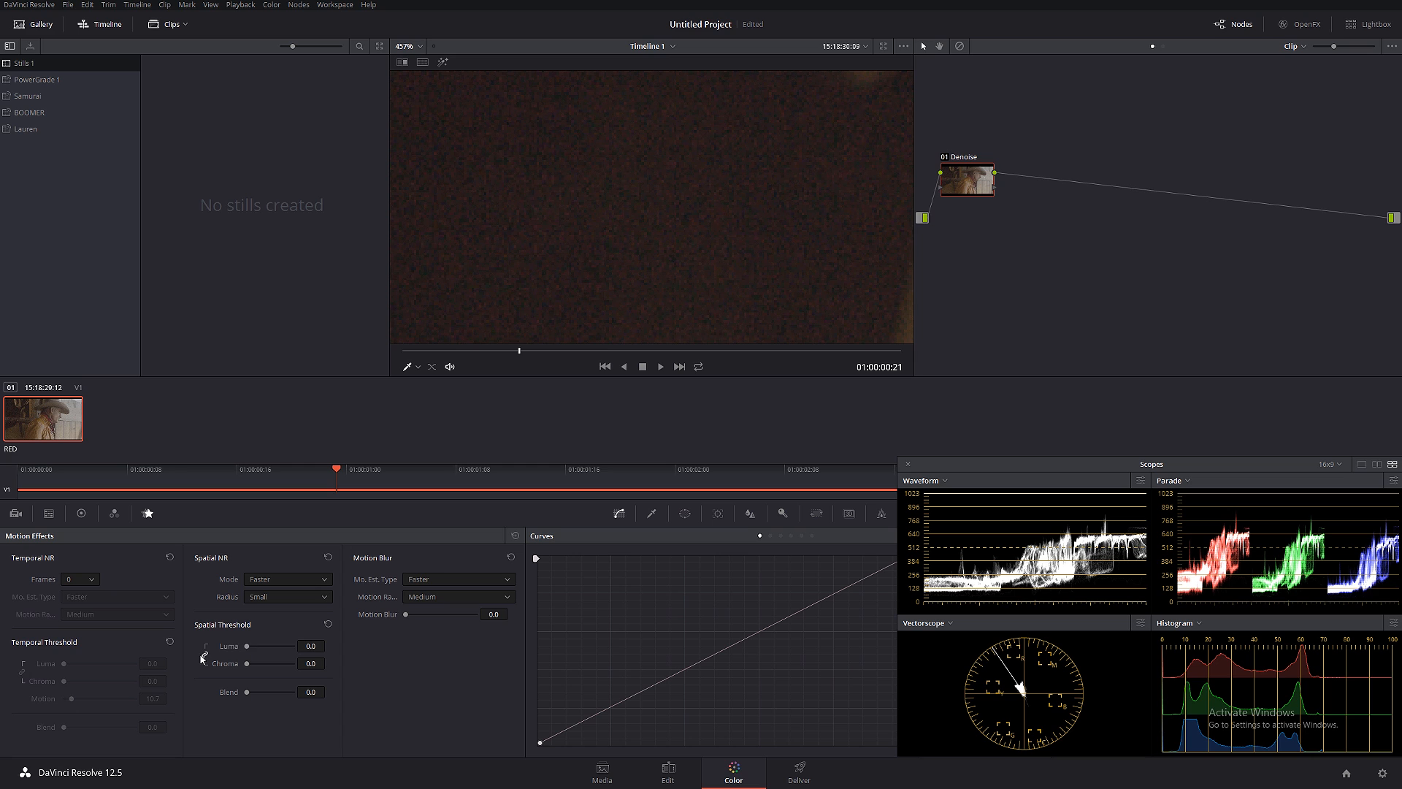
{"action": "left_click", "coordinate": [310, 647]}
{"action": "type", "text": "2"}
{"action": "key", "text": "Return"}
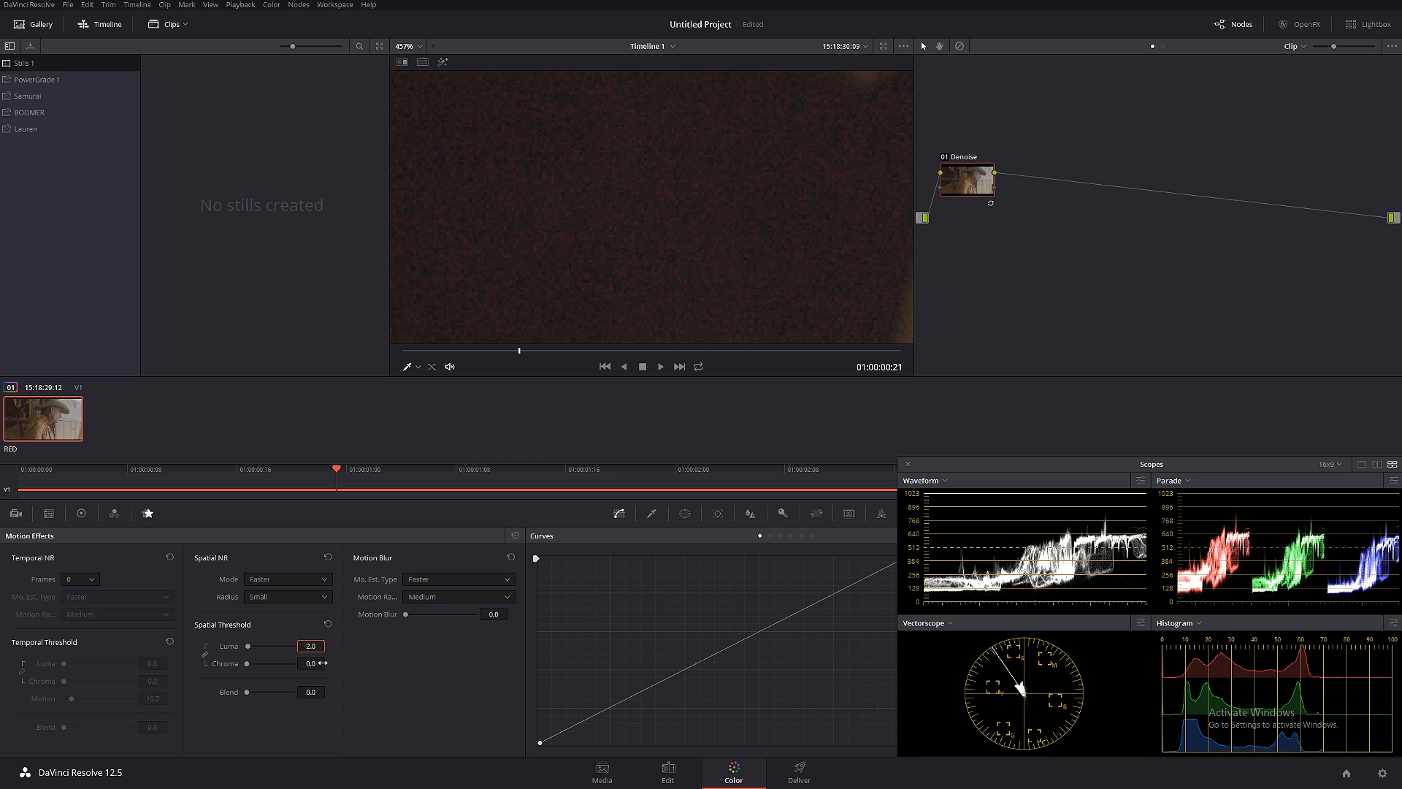
{"action": "left_click", "coordinate": [312, 663]}
{"action": "type", "text": "10"}
{"action": "key", "text": "Return"}
Compare the dark background's noise with the Denoise node disabled and enabled.
{"action": "scroll", "coordinate": [739, 277], "scroll_direction": "up", "scroll_amount": 1}
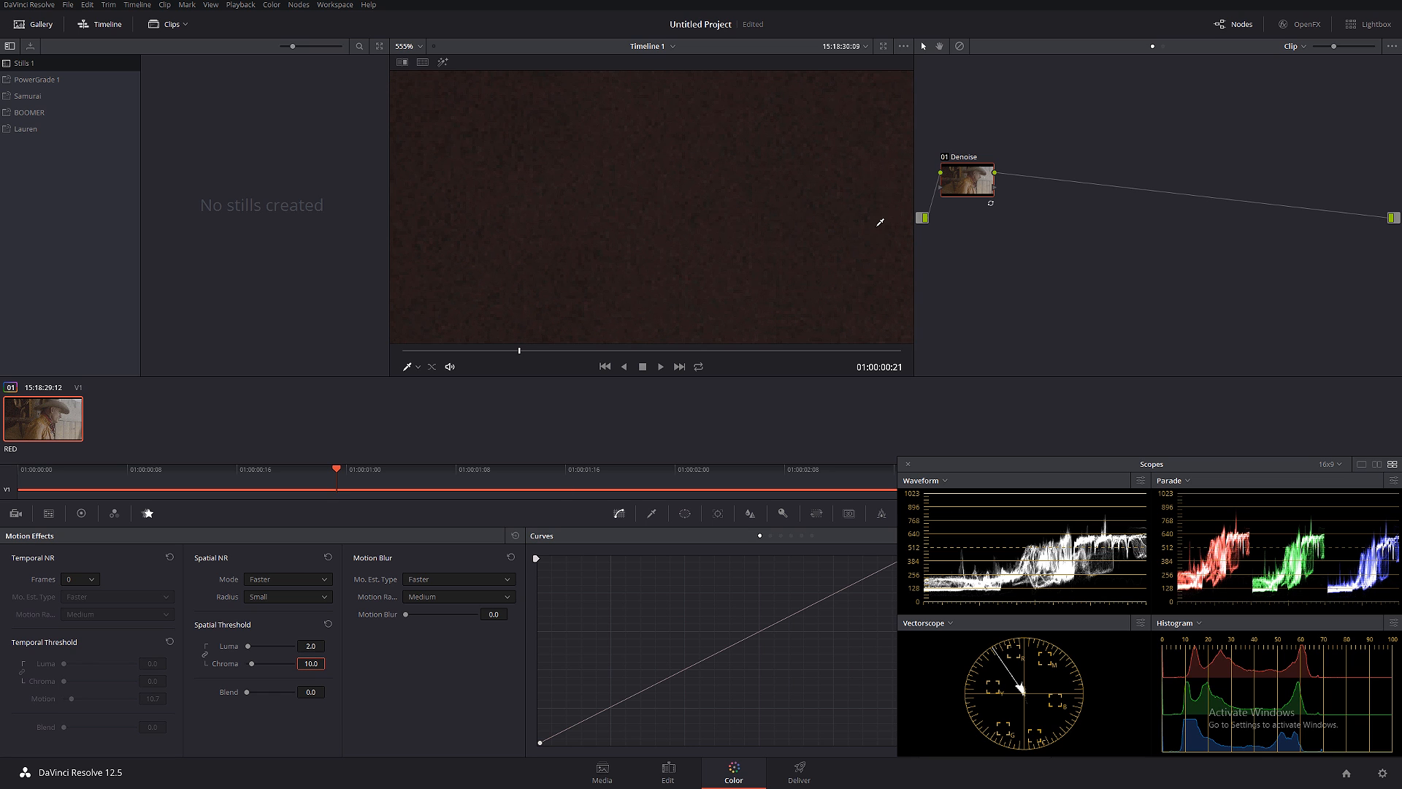
{"action": "left_click", "coordinate": [946, 159]}
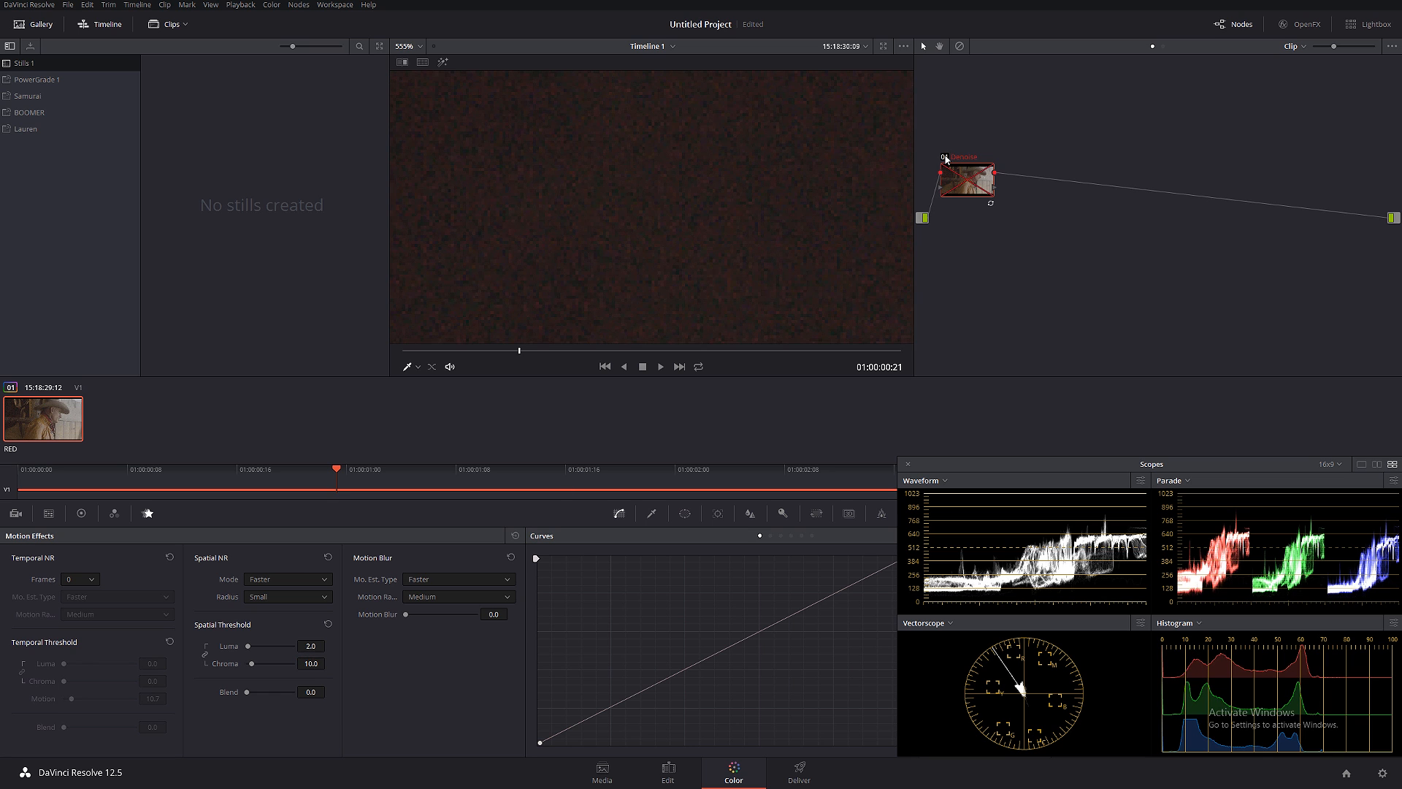
{"action": "left_click", "coordinate": [946, 160]}
{"action": "left_click", "coordinate": [946, 160]}
{"action": "left_click", "coordinate": [946, 160]}
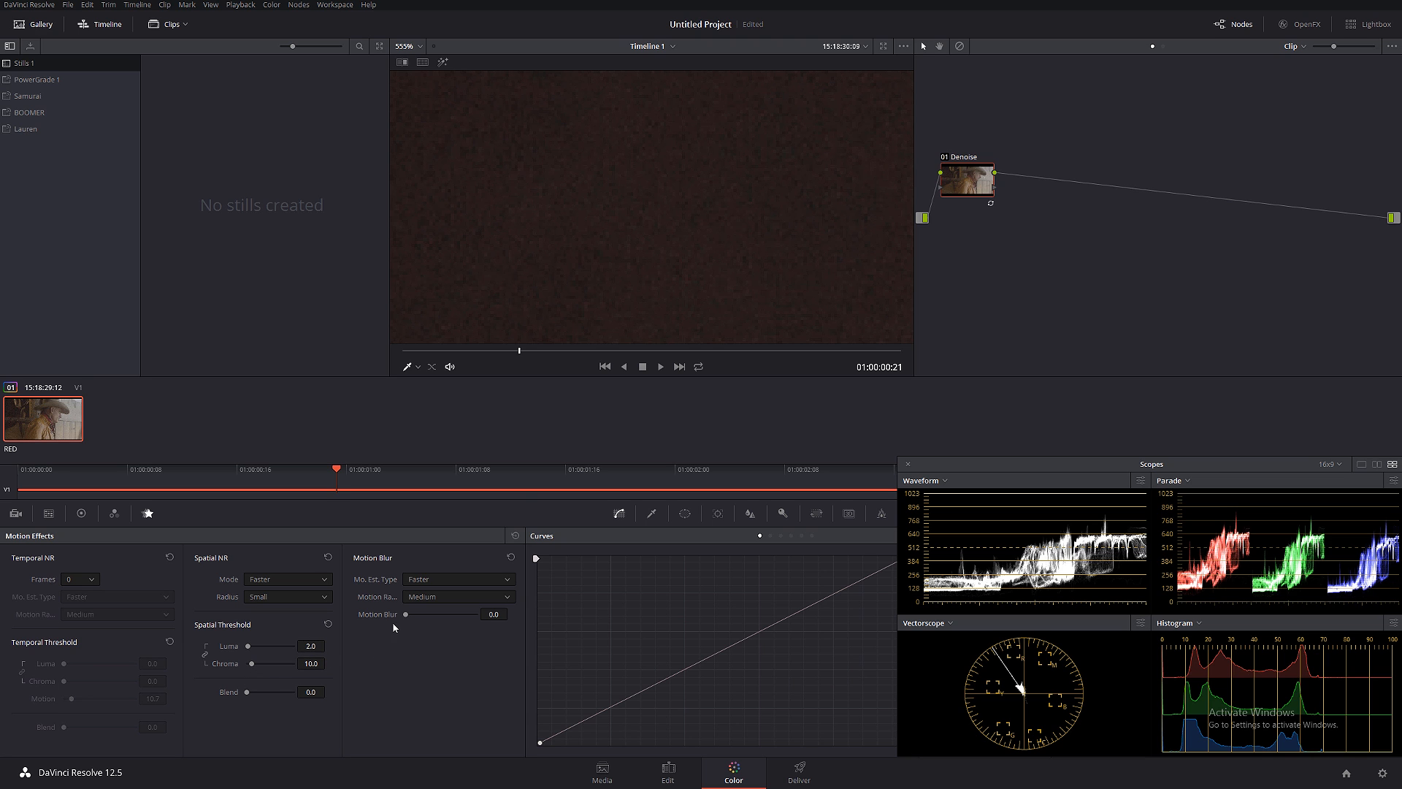
Try a stronger spatial luma threshold of 7 on the Denoise node while viewing the dark background up close.
{"action": "scroll", "coordinate": [644, 266], "scroll_direction": "down", "scroll_amount": 4}
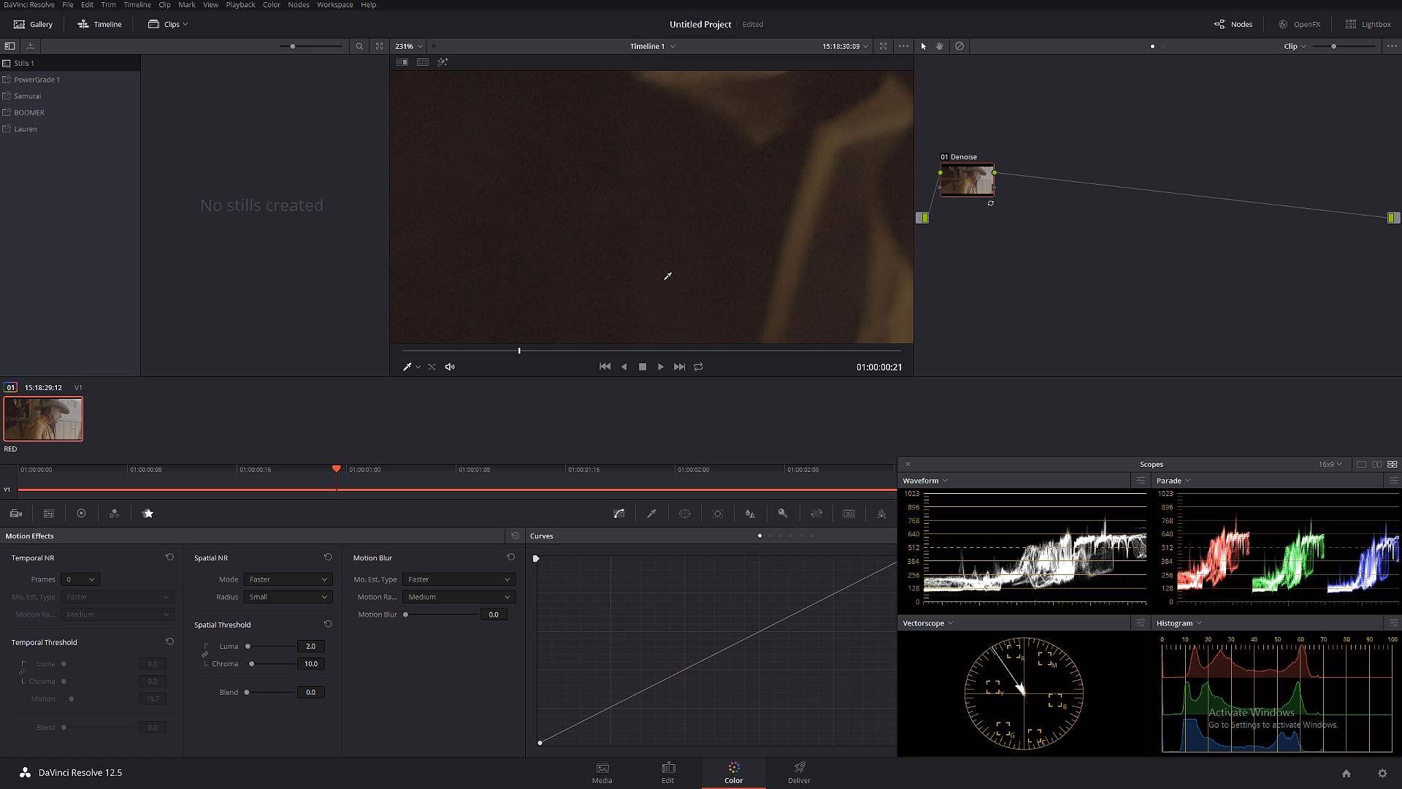
{"action": "scroll", "coordinate": [700, 275], "scroll_direction": "up", "scroll_amount": 2}
{"action": "left_click_drag", "start_coordinate": [888, 222], "coordinate": [646, 266]}
{"action": "left_click_drag", "start_coordinate": [760, 262], "coordinate": [682, 257]}
{"action": "scroll", "coordinate": [684, 255], "scroll_direction": "up", "scroll_amount": 1}
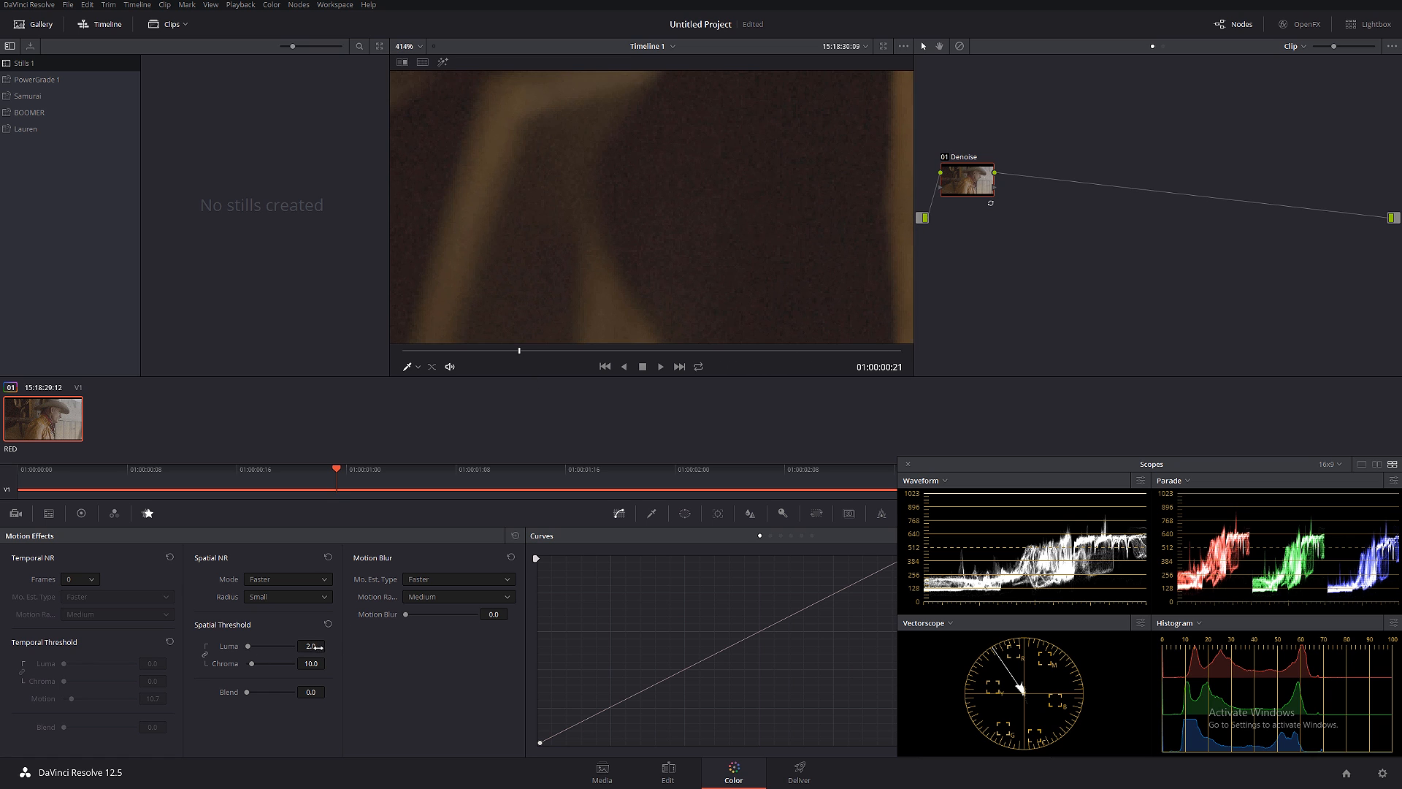
{"action": "left_click_drag", "start_coordinate": [312, 646], "coordinate": [329, 645]}
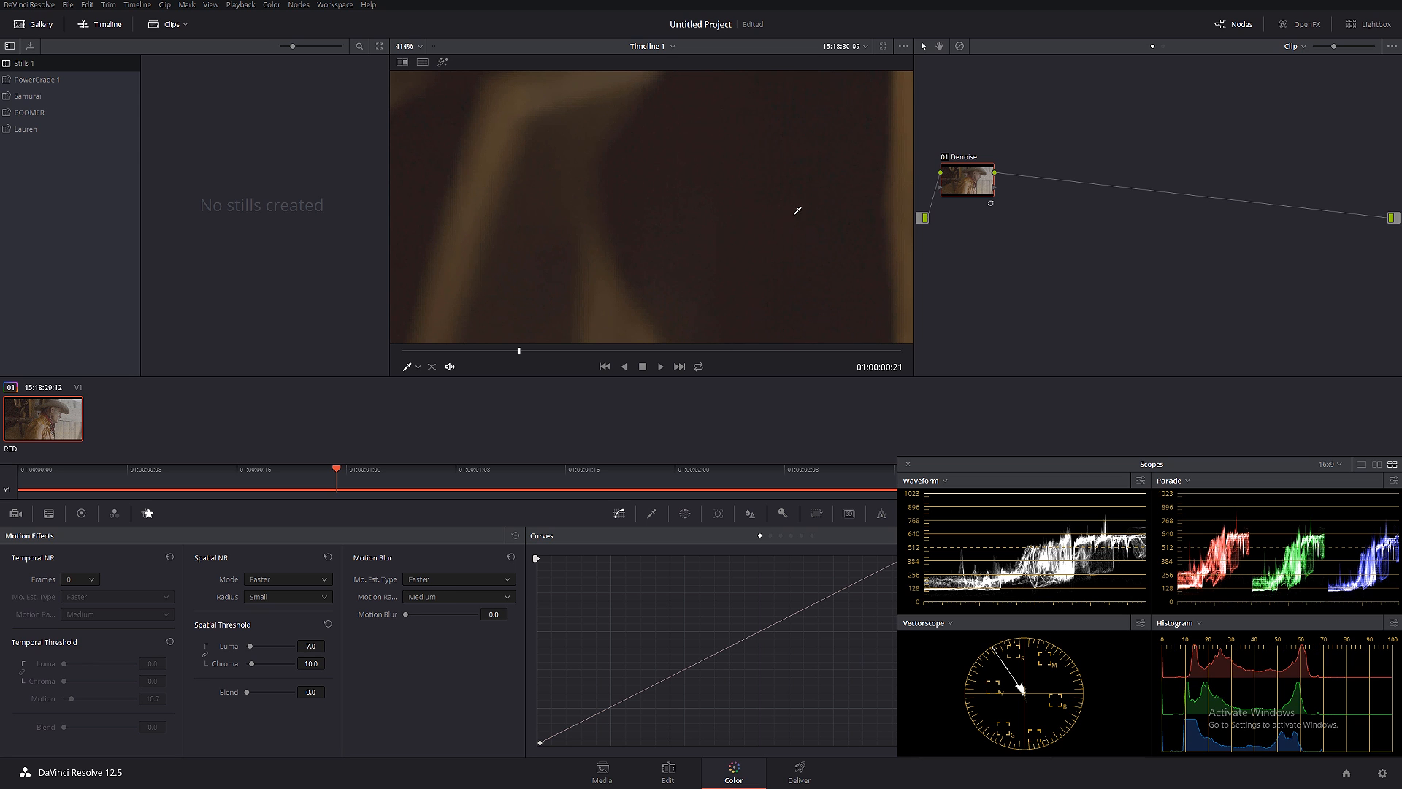
Compare the full frame with the Denoise node disabled and enabled to judge the stronger luma reduction.
{"action": "scroll", "coordinate": [604, 313], "scroll_direction": "down", "scroll_amount": 2}
{"action": "scroll", "coordinate": [667, 217], "scroll_direction": "down", "scroll_amount": 5}
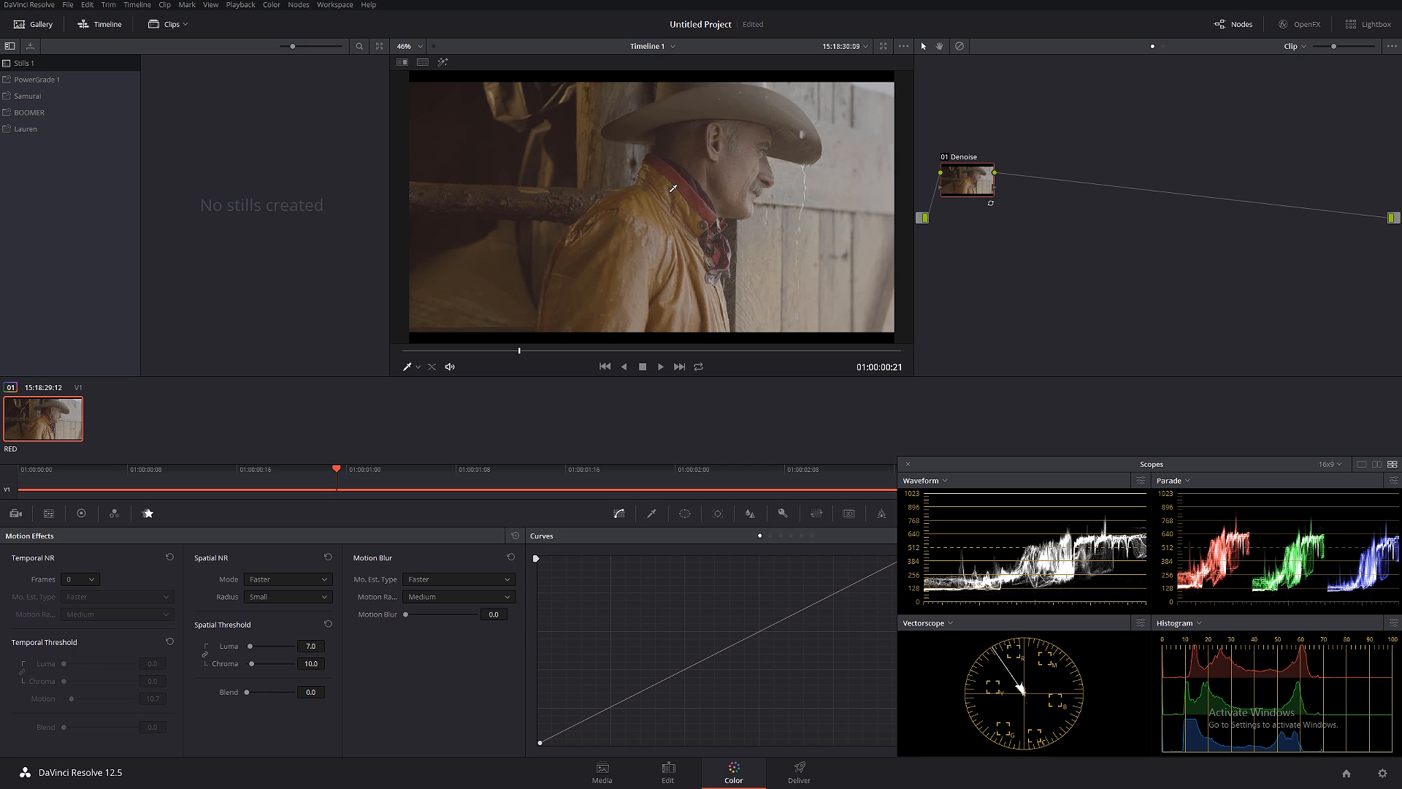
{"action": "left_click", "coordinate": [947, 159]}
{"action": "left_click", "coordinate": [947, 160]}
{"action": "left_click", "coordinate": [947, 159]}
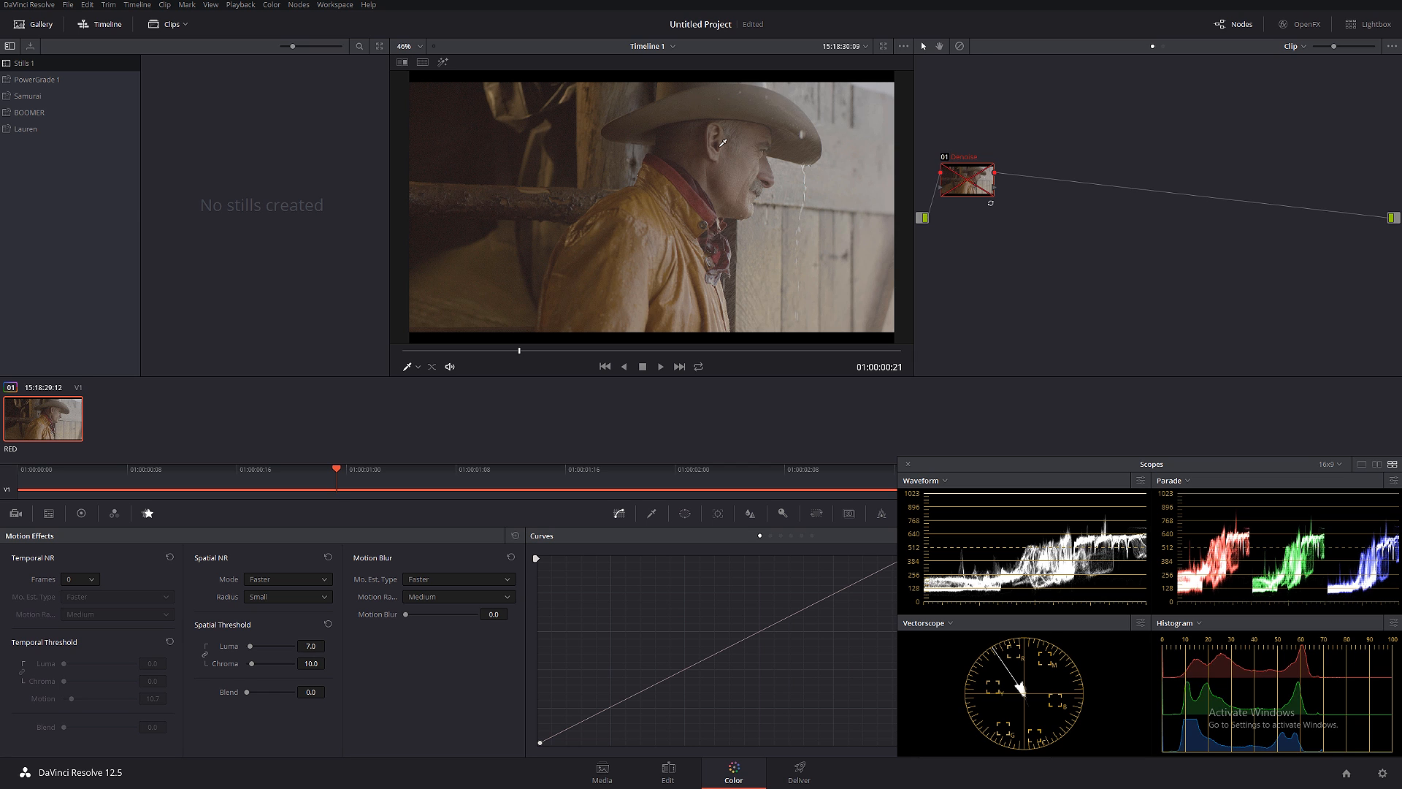
{"action": "left_click", "coordinate": [952, 167]}
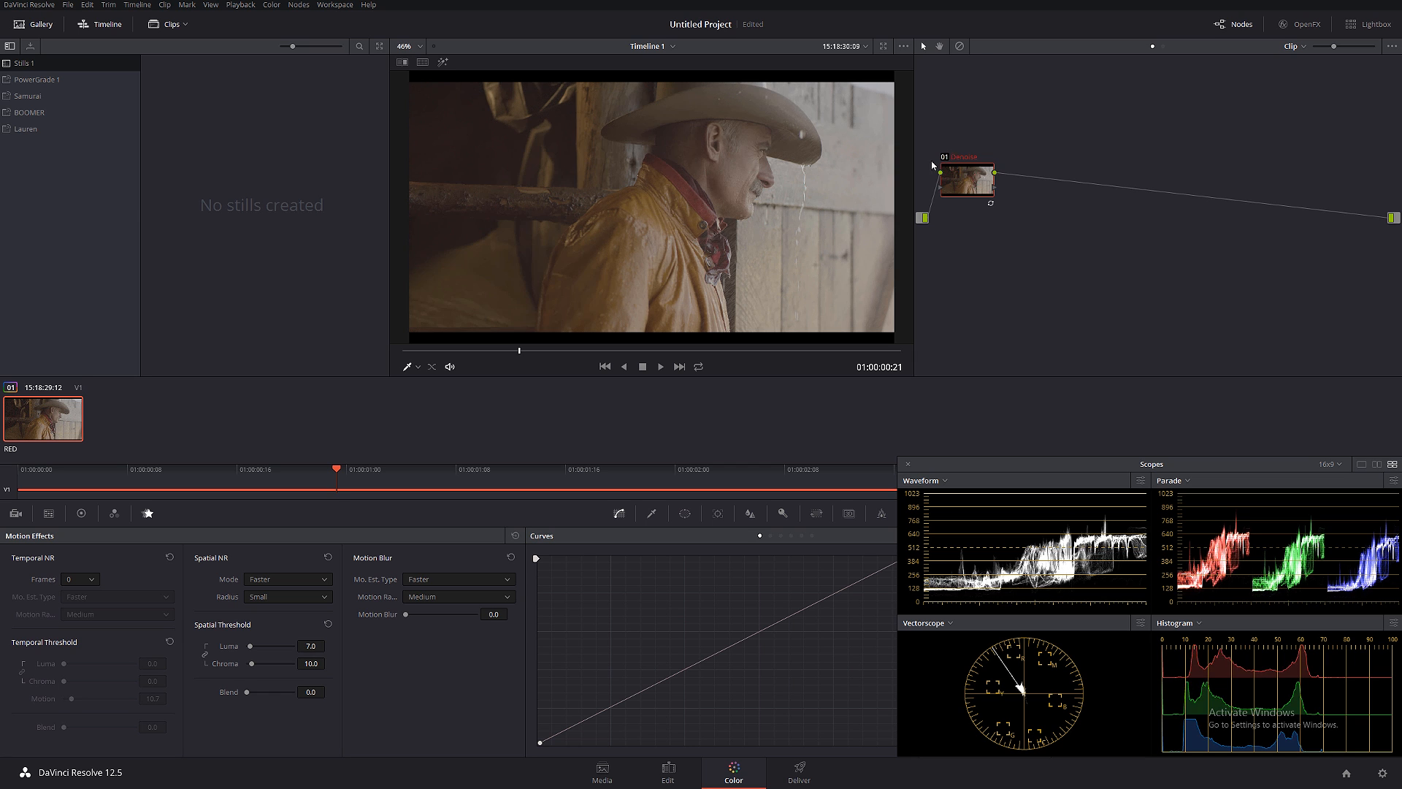
Set the Denoise node's spatial luma threshold to 2.
{"action": "left_click", "coordinate": [310, 646]}
{"action": "type", "text": "2"}
{"action": "key", "text": "Return"}
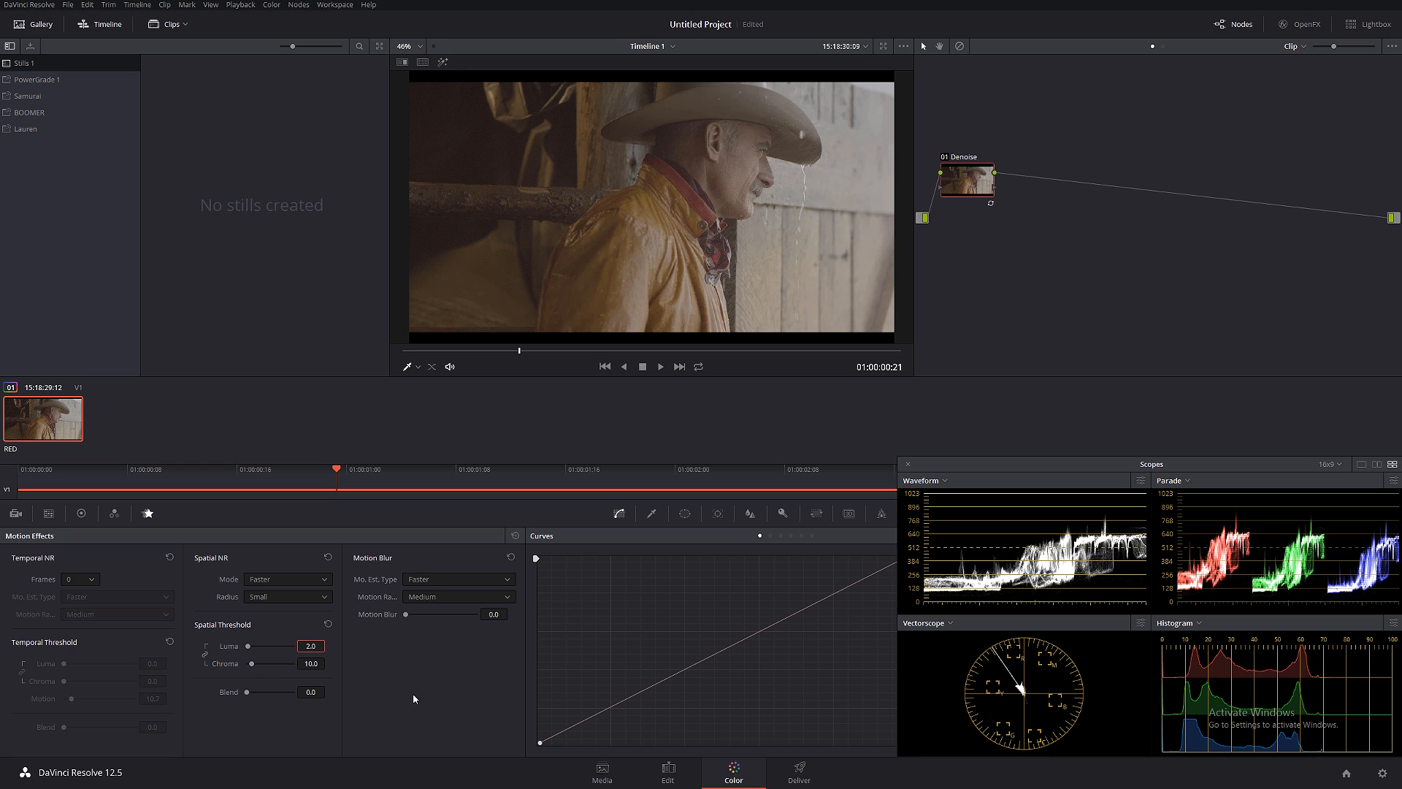
Add a serial node after Denoise, give it a label beginning with "Master Con" and shift it slightly in the graph.
{"action": "key", "text": "alt+s"}
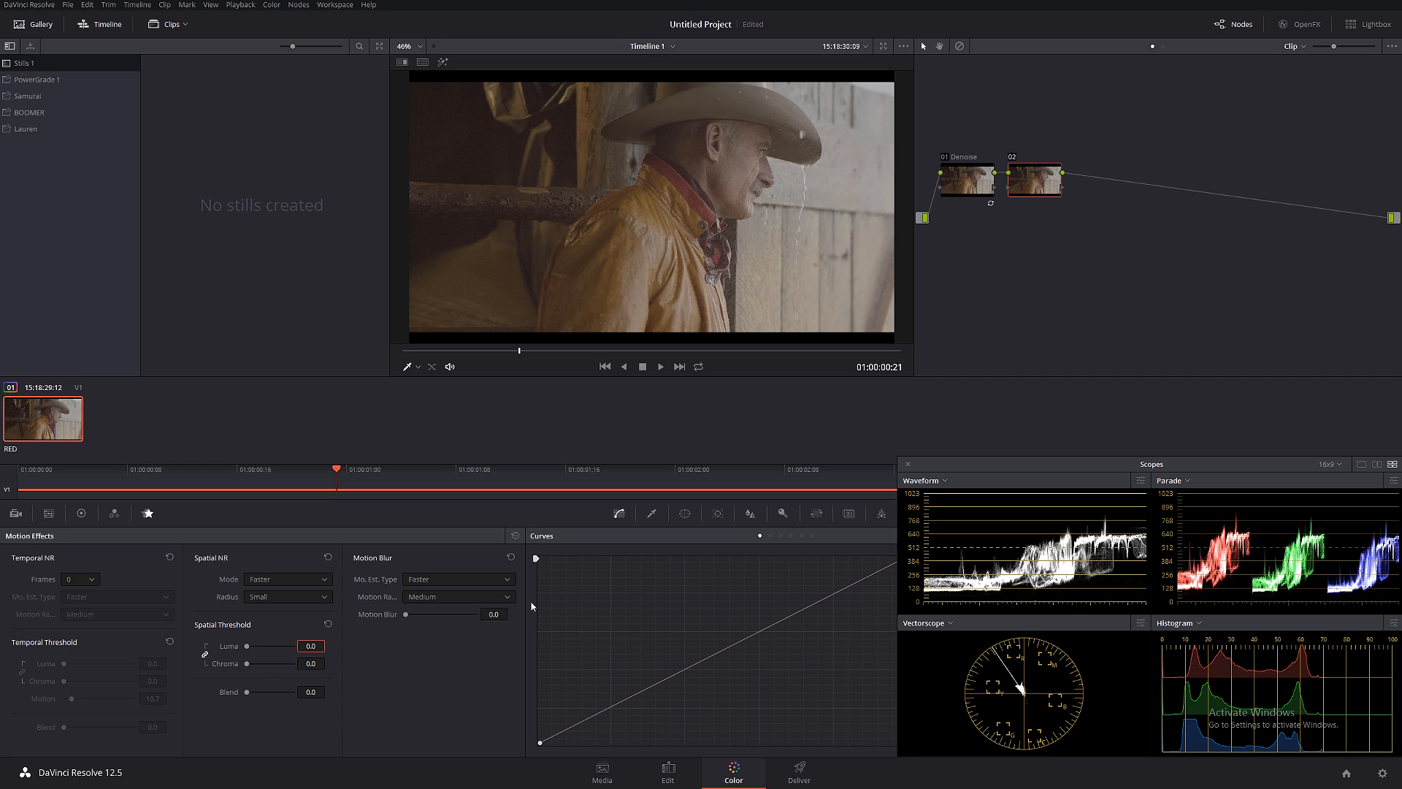
{"action": "right_click", "coordinate": [1025, 189]}
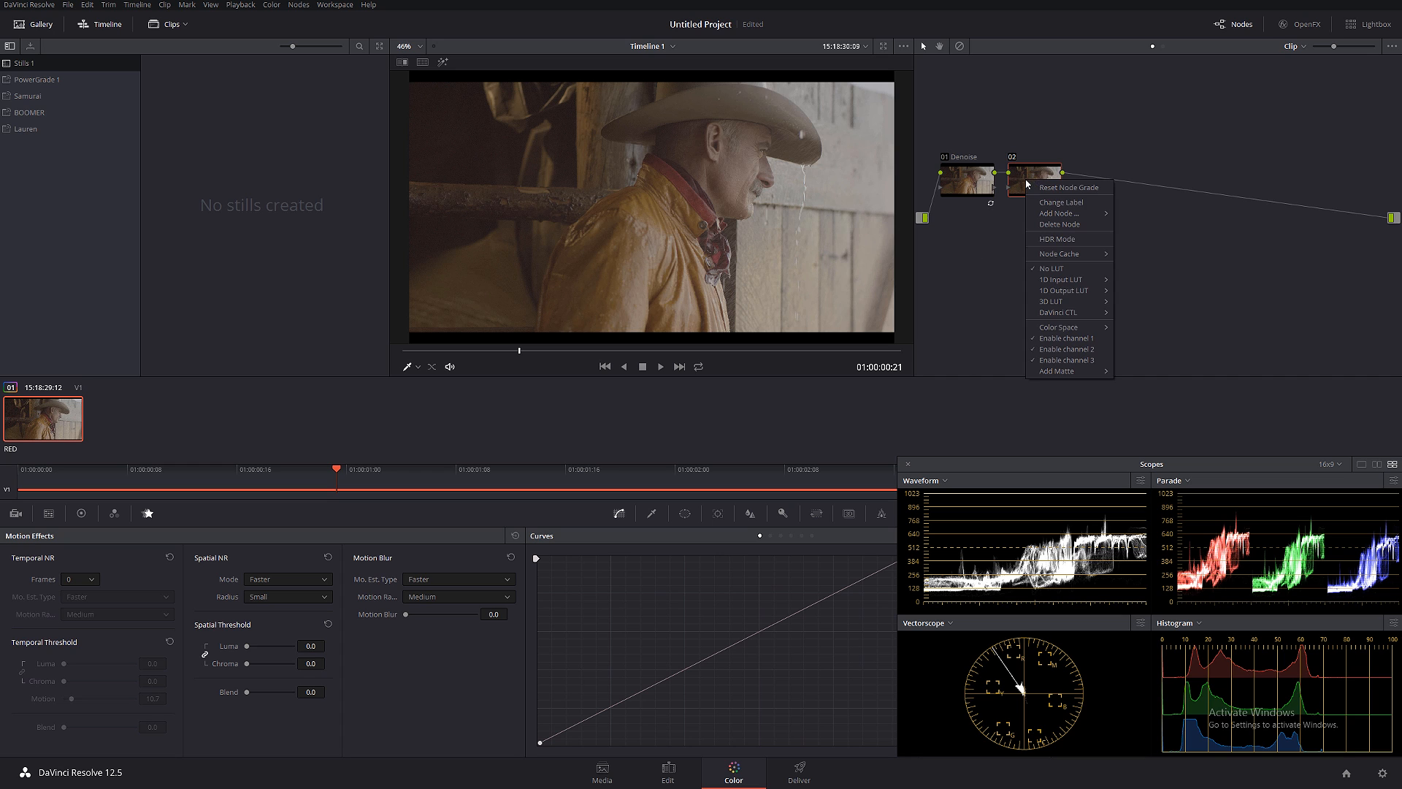
{"action": "left_click", "coordinate": [1046, 206]}
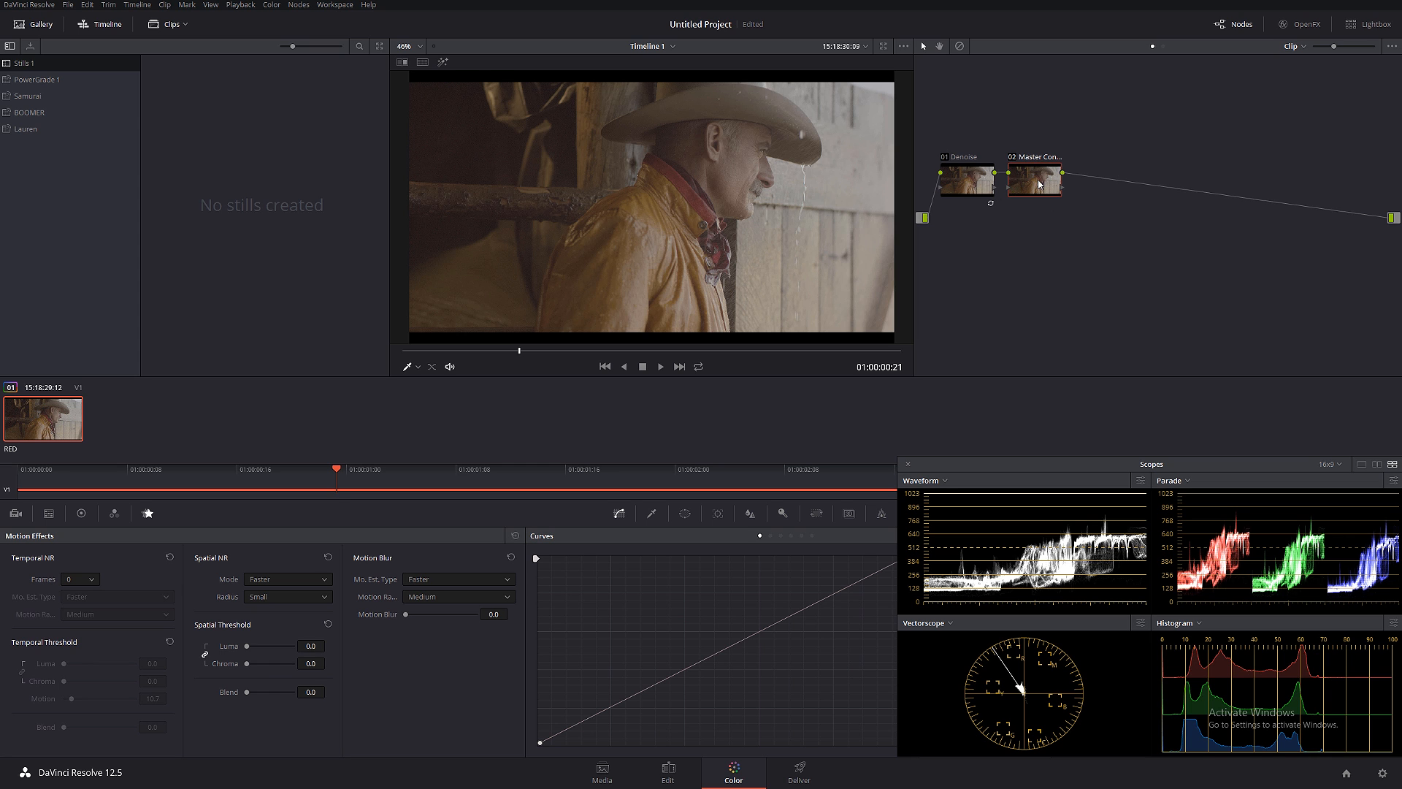
{"action": "left_click_drag", "start_coordinate": [1042, 185], "coordinate": [1059, 189]}
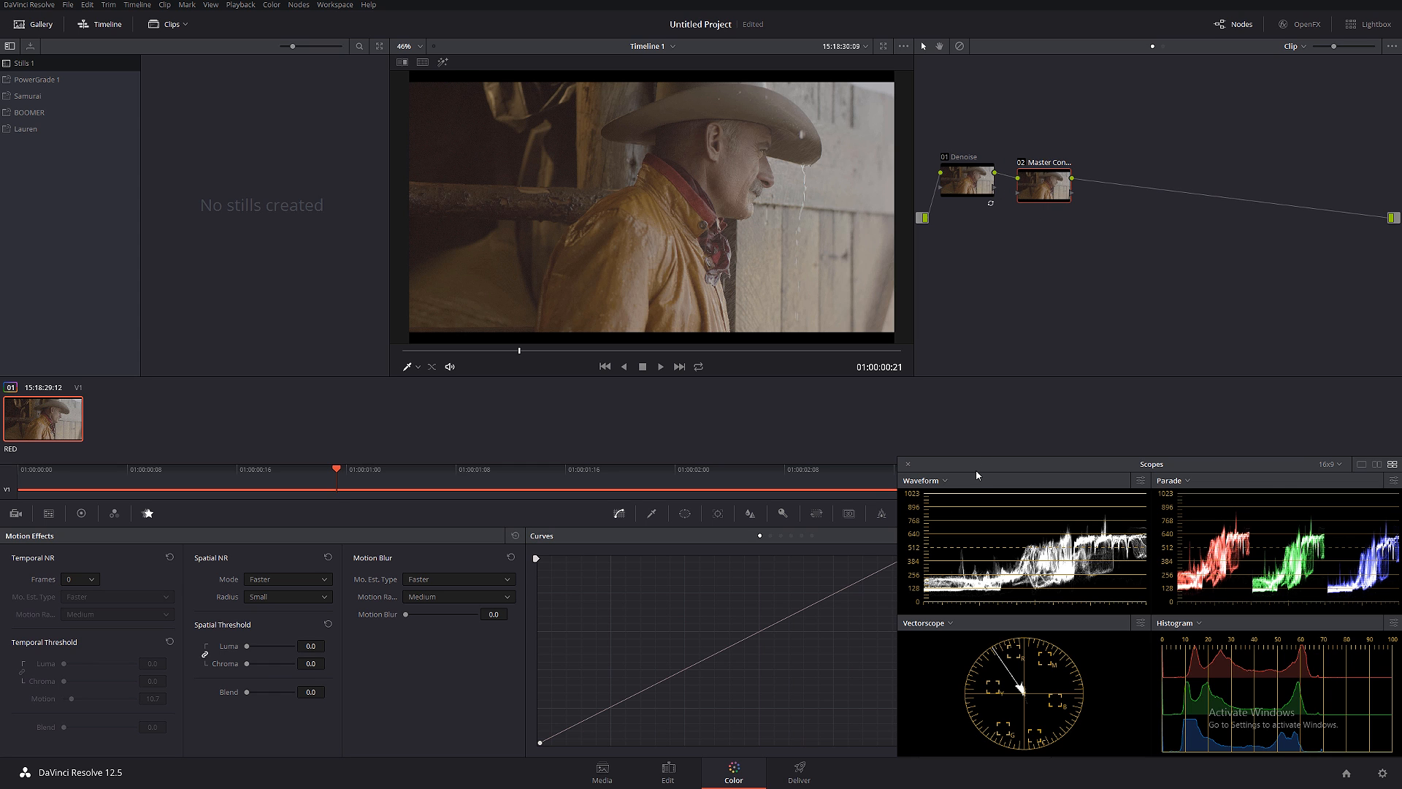
Add midtone, lower-quarter and shadow points to the second node's custom curve and raise its black point to flatten the toe.
{"action": "left_click_drag", "start_coordinate": [977, 473], "coordinate": [1074, 466]}
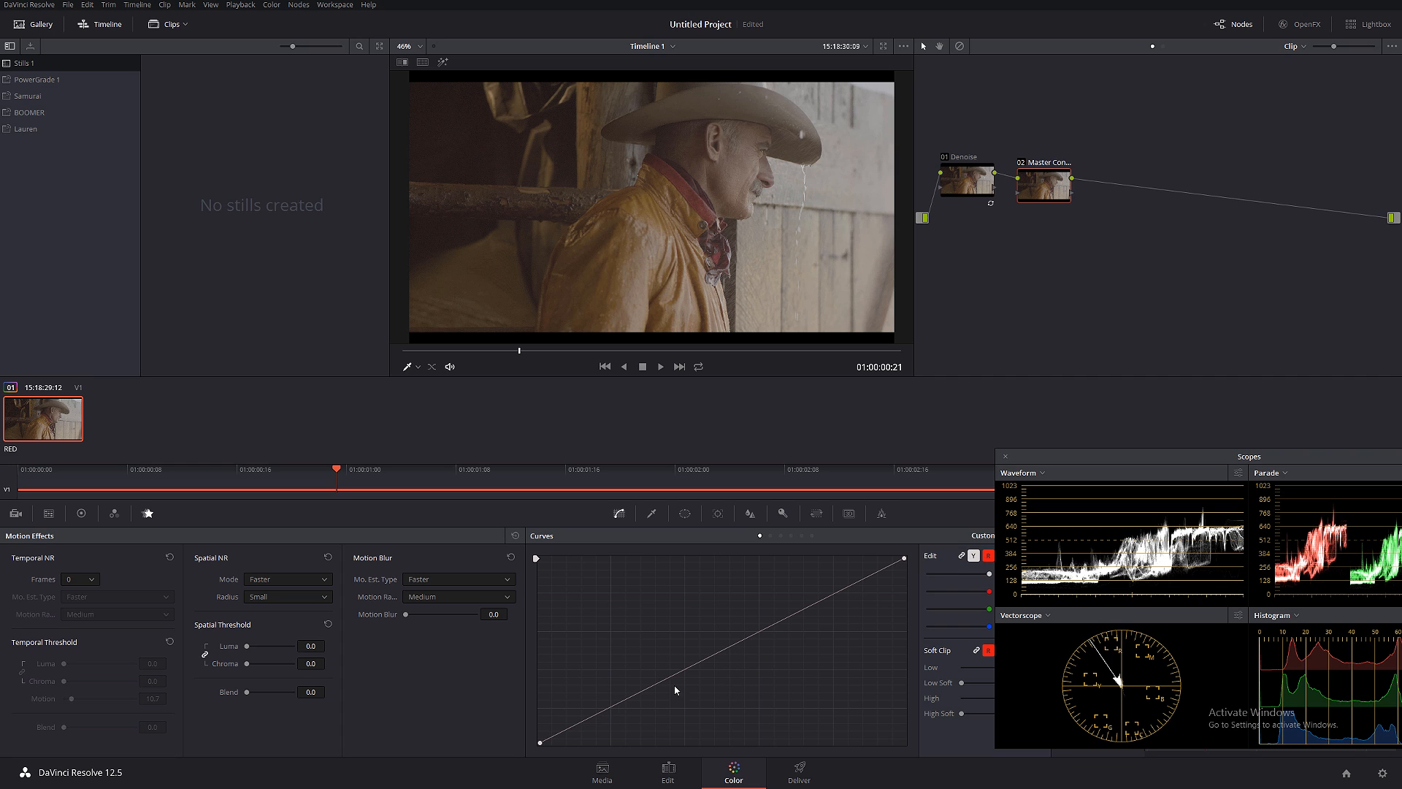
{"action": "left_click", "coordinate": [721, 653]}
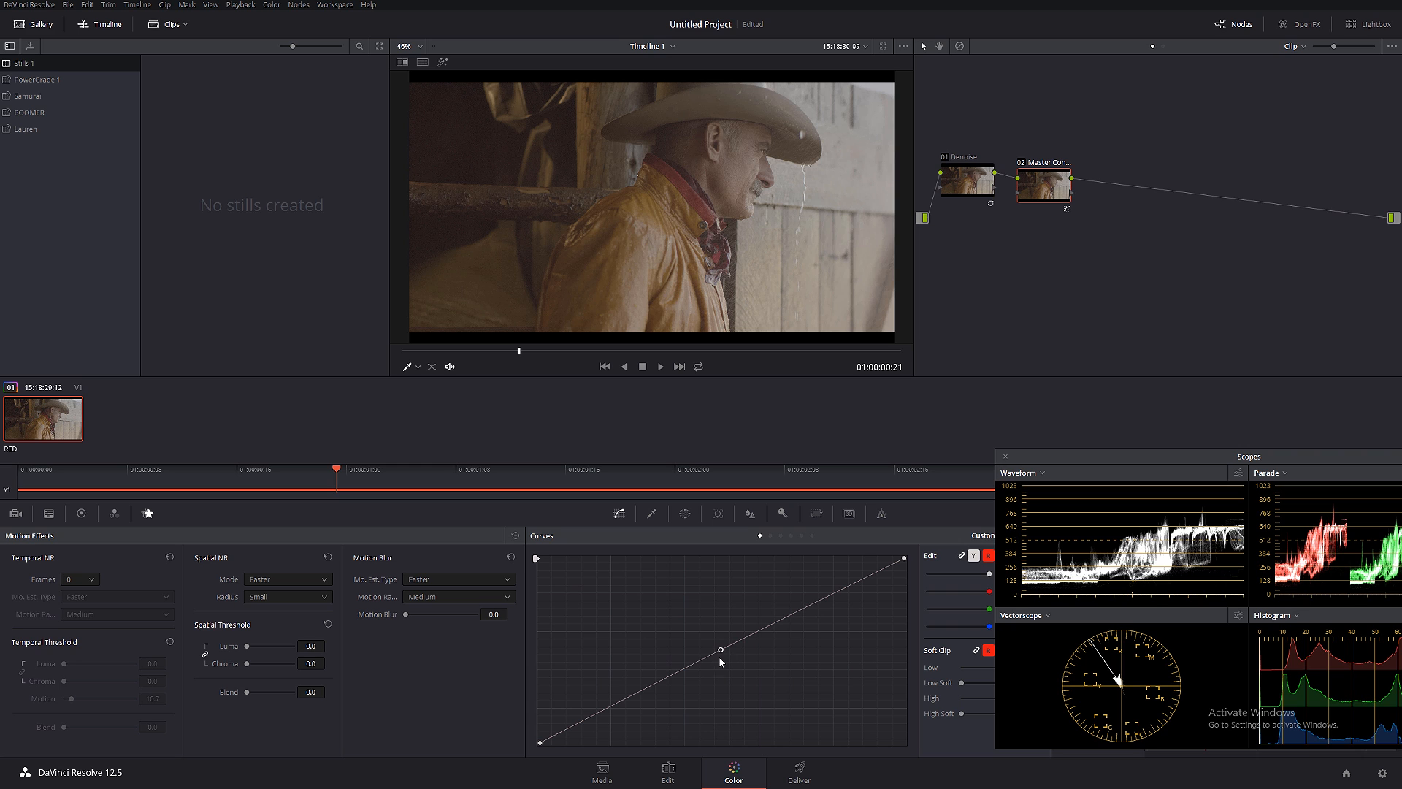
{"action": "left_click", "coordinate": [611, 708]}
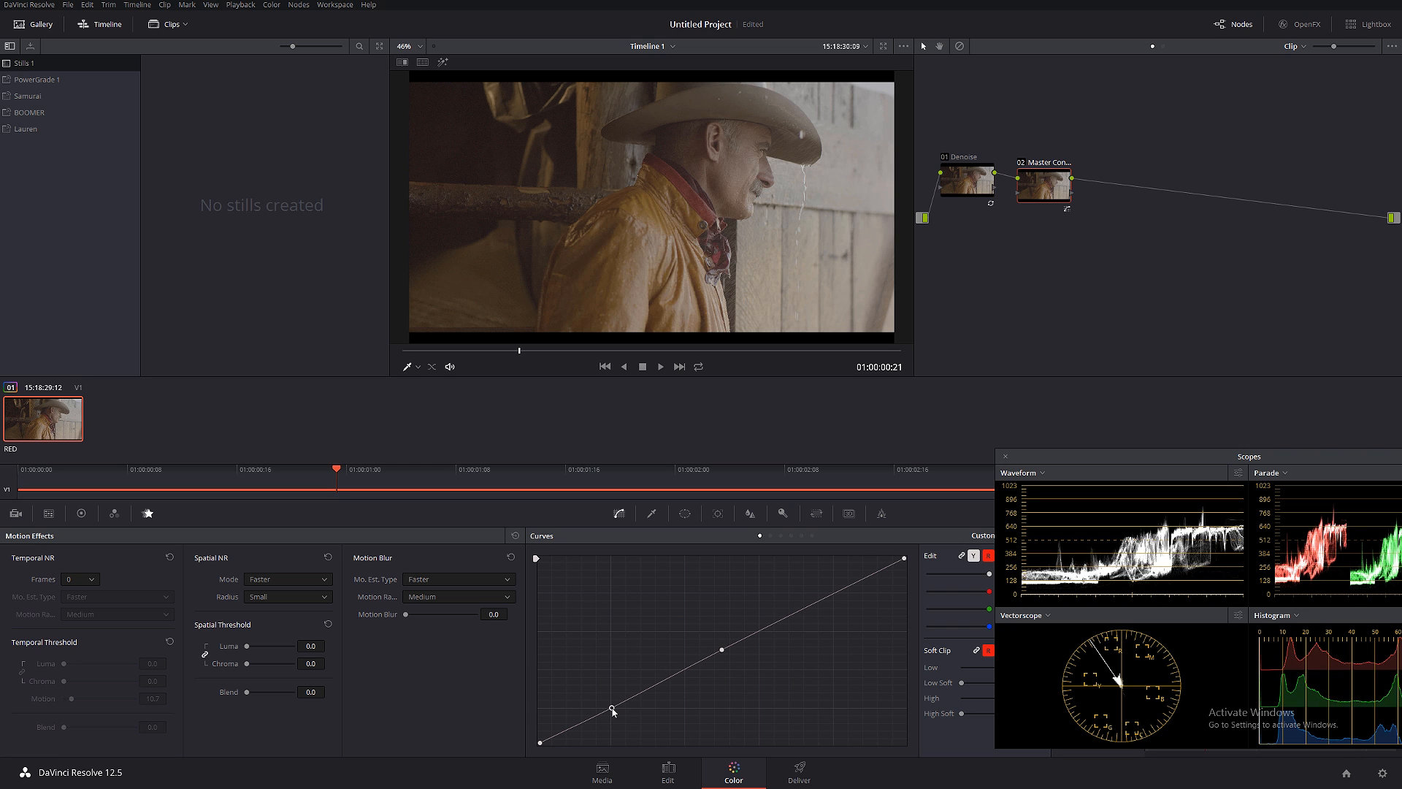
{"action": "left_click", "coordinate": [575, 727]}
{"action": "left_click_drag", "start_coordinate": [541, 746], "coordinate": [532, 728]}
Compare the dark areas up close with the second node's curve adjustment disabled and enabled.
{"action": "left_click_drag", "start_coordinate": [498, 92], "coordinate": [586, 155]}
{"action": "scroll", "coordinate": [588, 152], "scroll_direction": "up", "scroll_amount": 5}
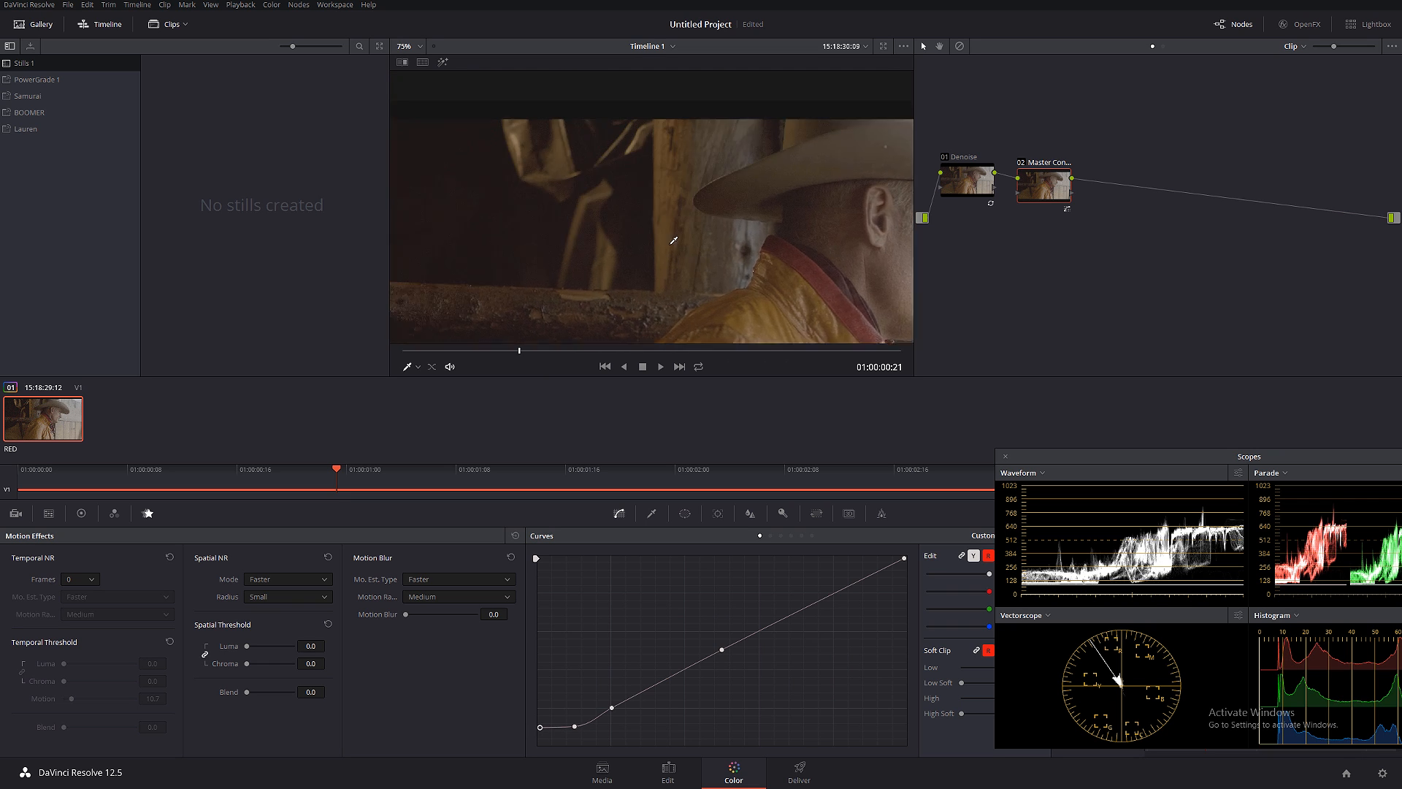
{"action": "scroll", "coordinate": [683, 213], "scroll_direction": "up", "scroll_amount": 3}
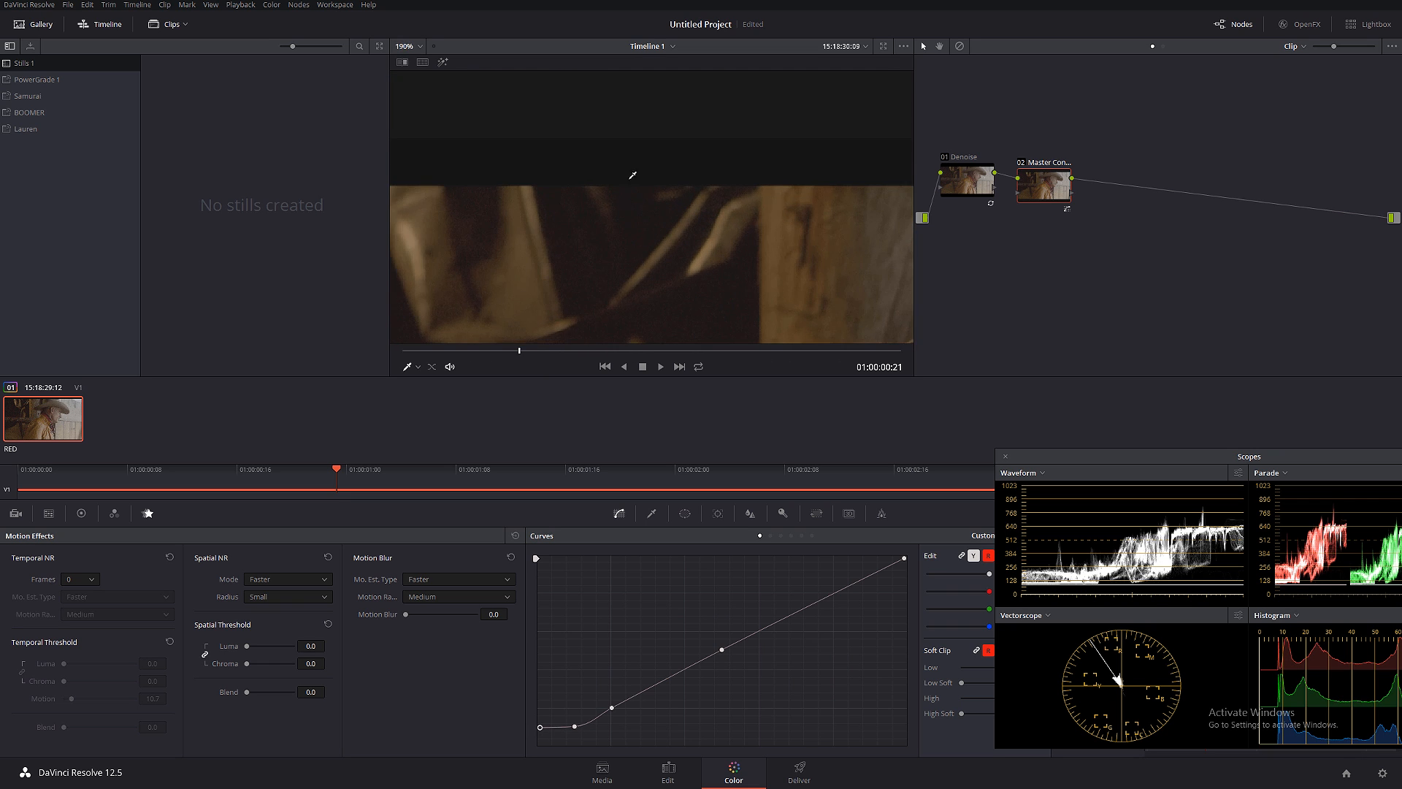
{"action": "left_click", "coordinate": [1023, 165]}
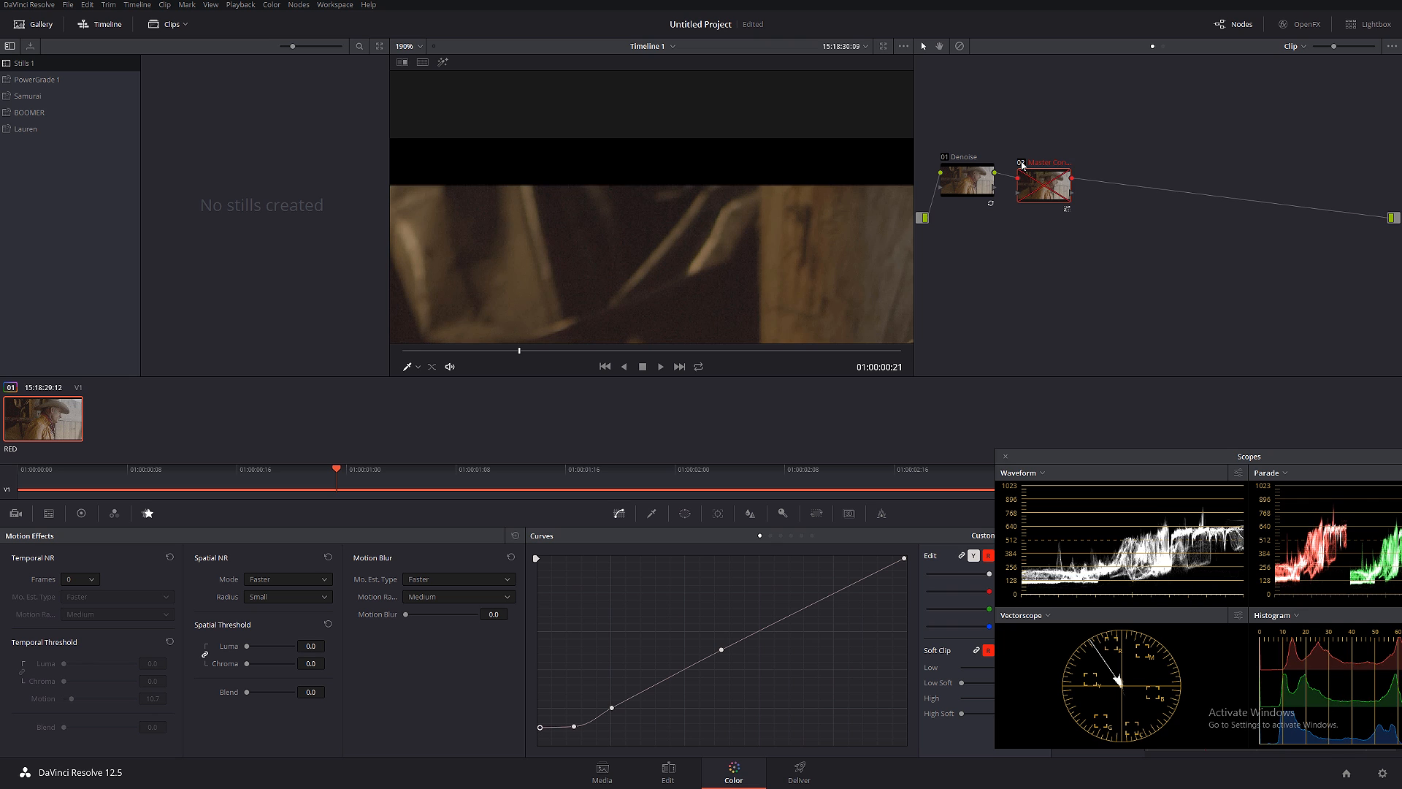
{"action": "left_click", "coordinate": [1023, 165]}
{"action": "left_click", "coordinate": [1022, 165]}
{"action": "left_click", "coordinate": [1023, 165]}
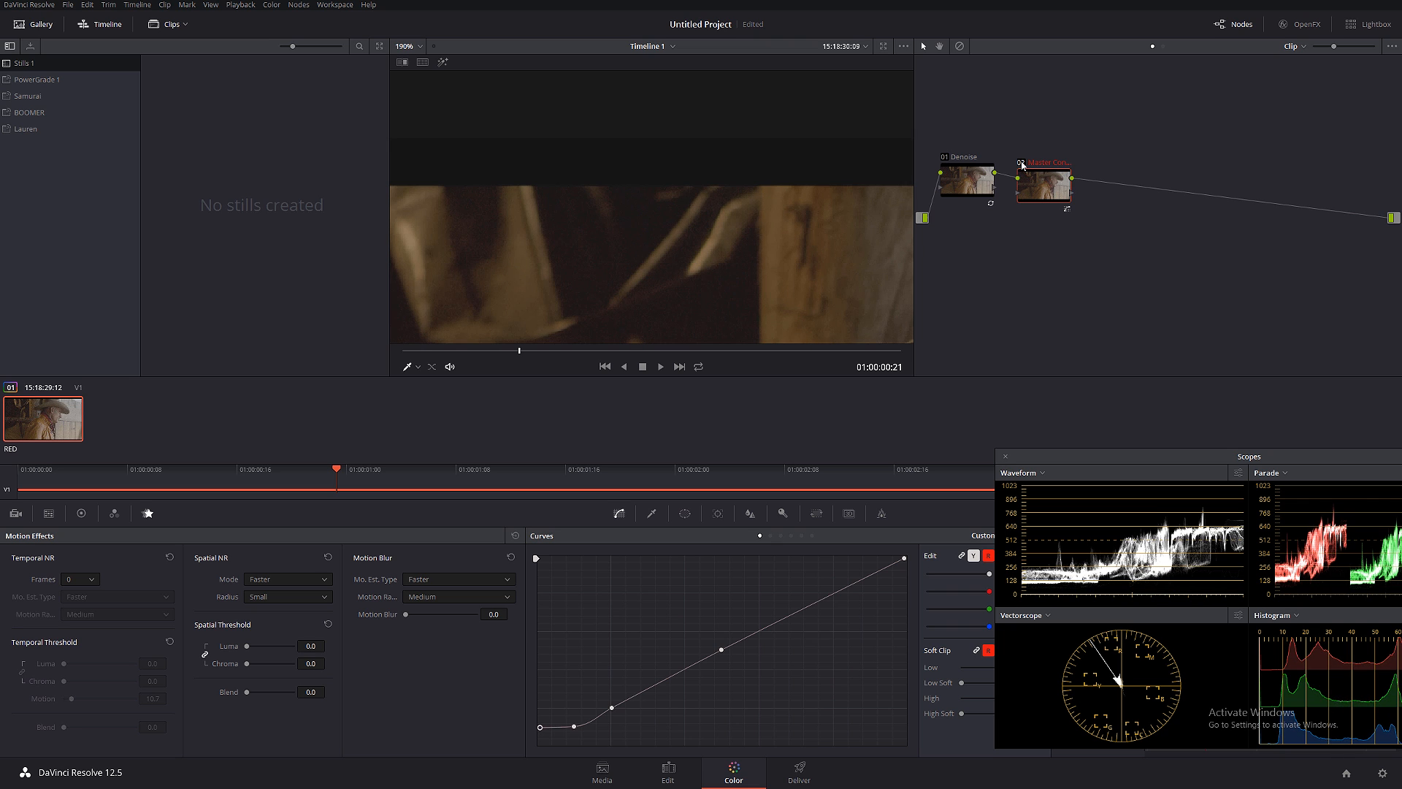
Move the master contrast node to the far end of the node graph, close to the output.
{"action": "left_click_drag", "start_coordinate": [808, 235], "coordinate": [718, 144]}
{"action": "key", "text": "shift+z"}
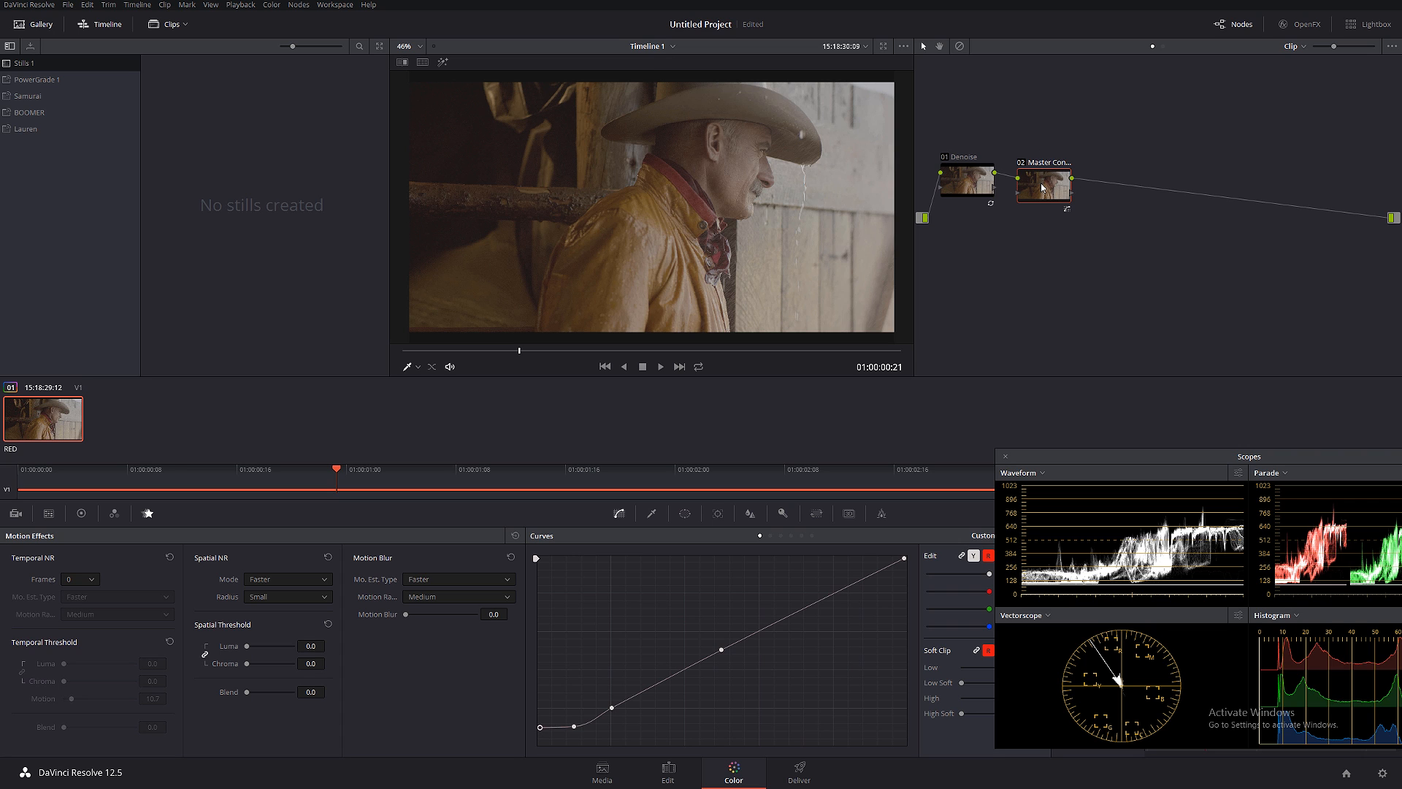
{"action": "left_click_drag", "start_coordinate": [1042, 187], "coordinate": [1338, 187]}
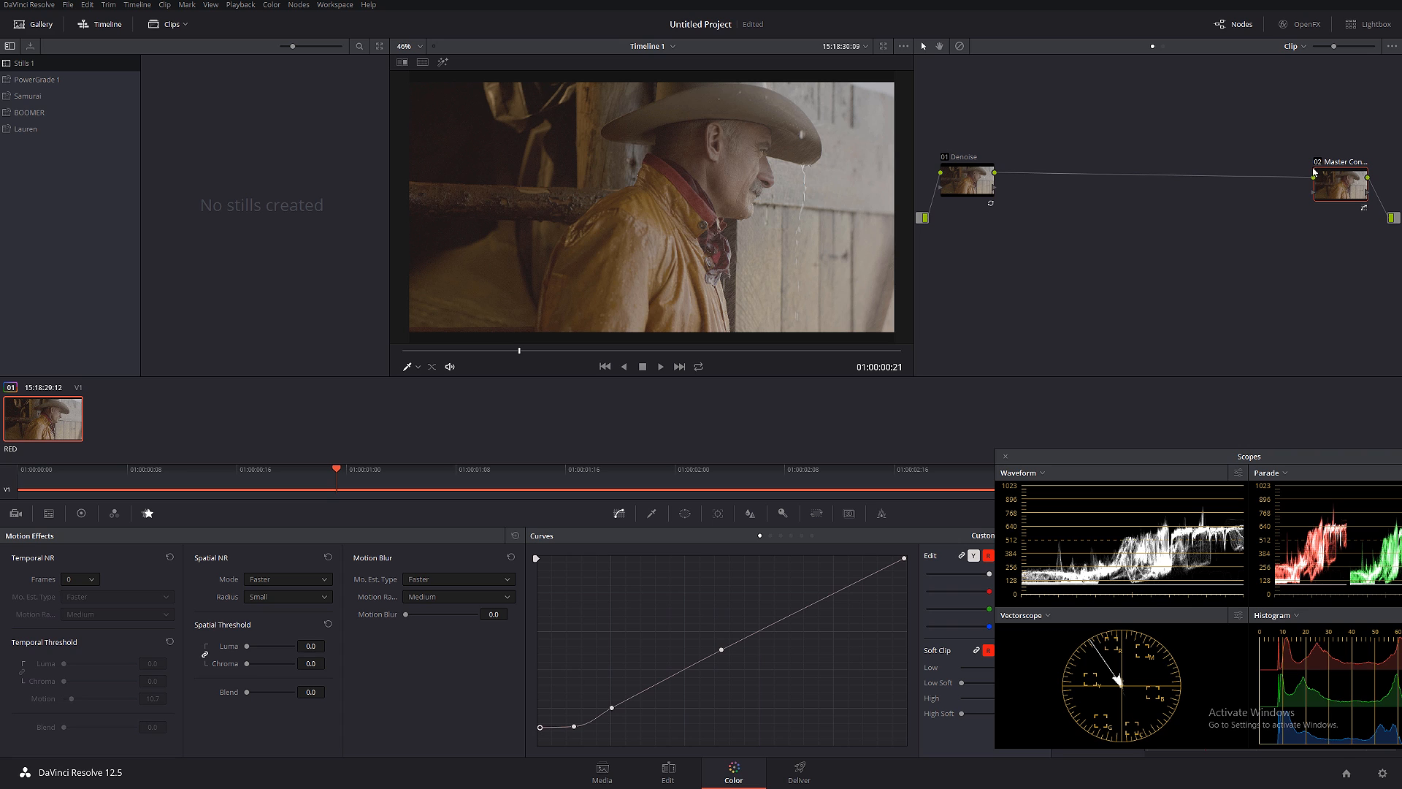
Add a serial node directly after Denoise and label it "Re- Lighting".
{"action": "left_click", "coordinate": [971, 177]}
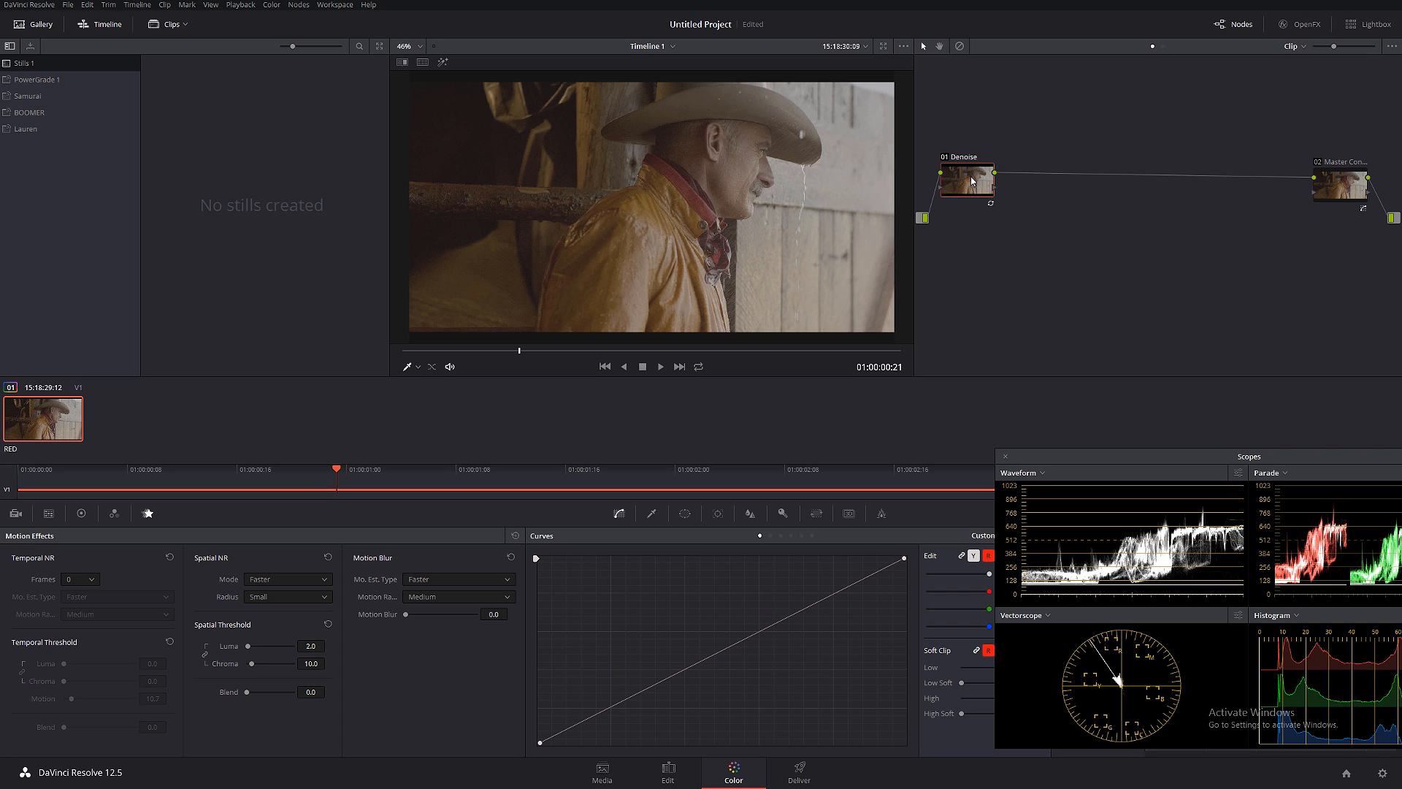
{"action": "key", "text": "alt+s"}
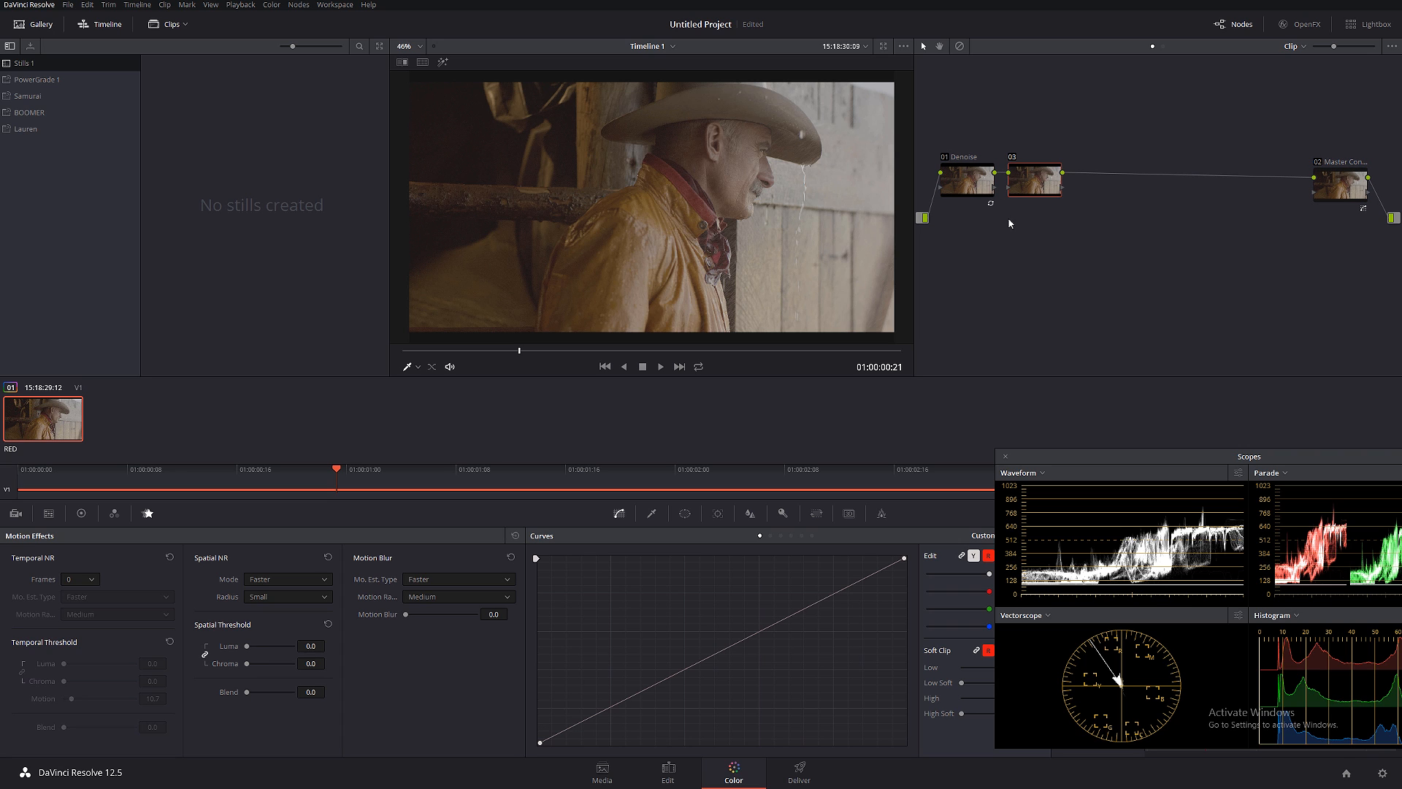
{"action": "right_click", "coordinate": [1030, 182]}
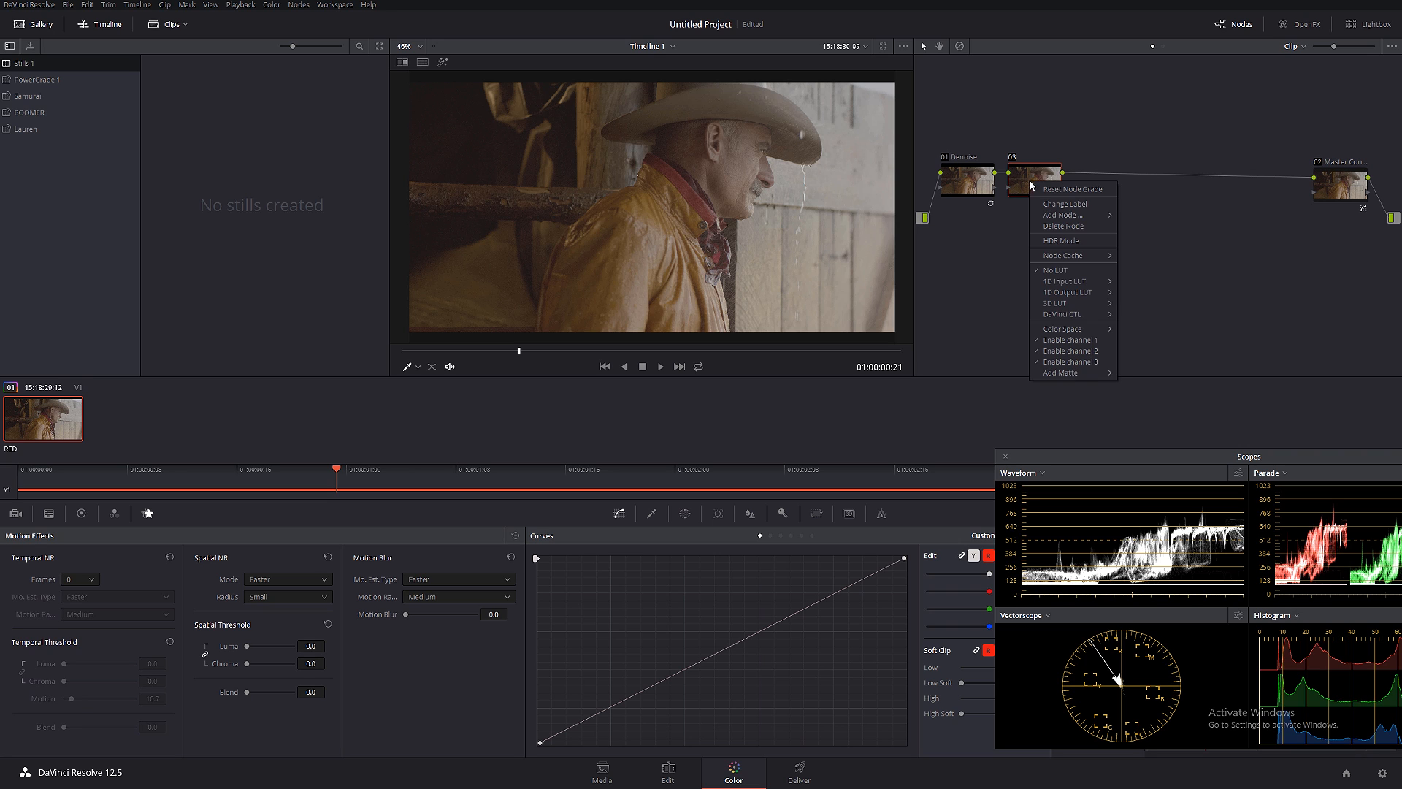
{"action": "left_click", "coordinate": [1081, 200]}
{"action": "type", "text": "Re- Lightin"}
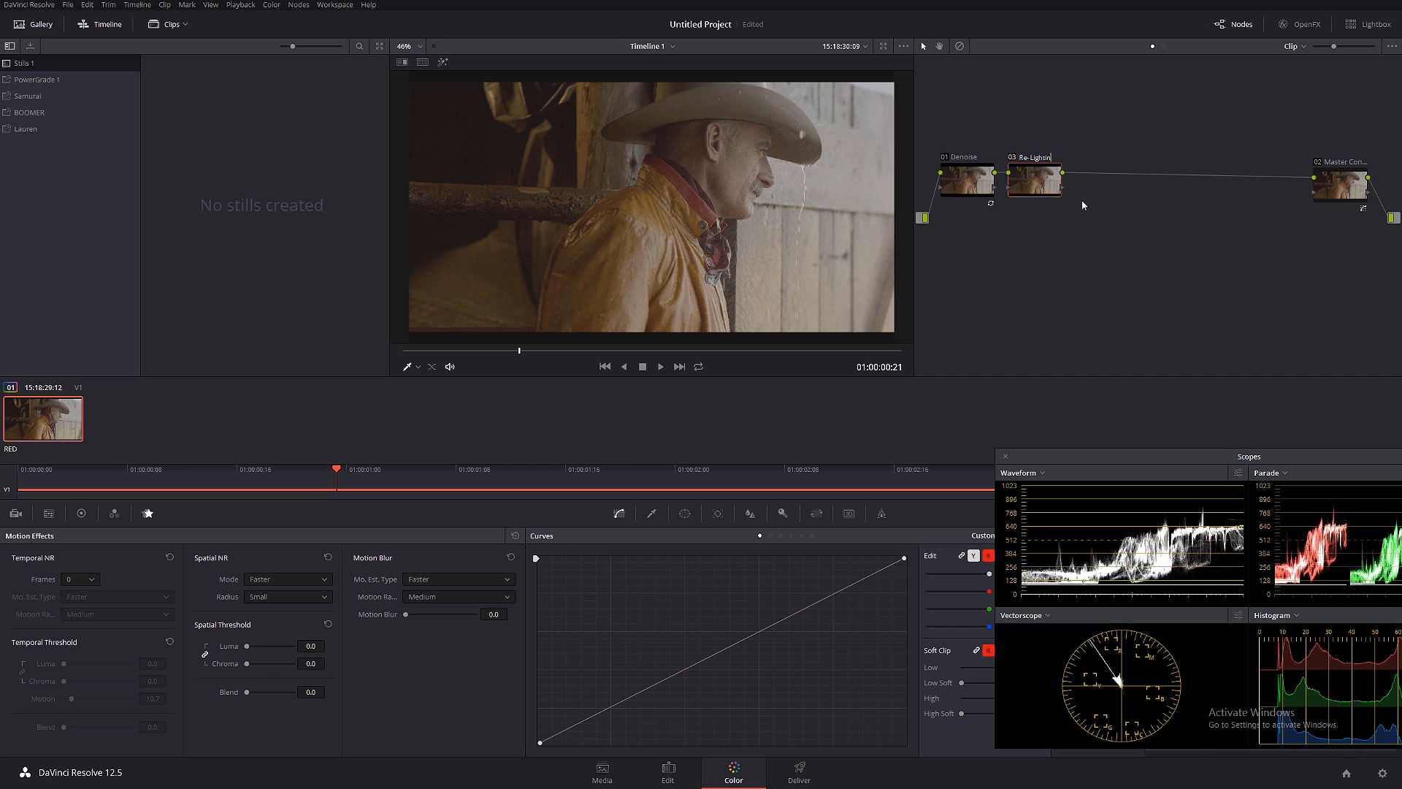
{"action": "type", "text": "g"}
At 01:00:02:10, add a gradient window to the Re- Lighting node, rotate it to about 89.7 and place its origin near the image's right edge.
{"action": "left_click_drag", "start_coordinate": [517, 355], "coordinate": [724, 356]}
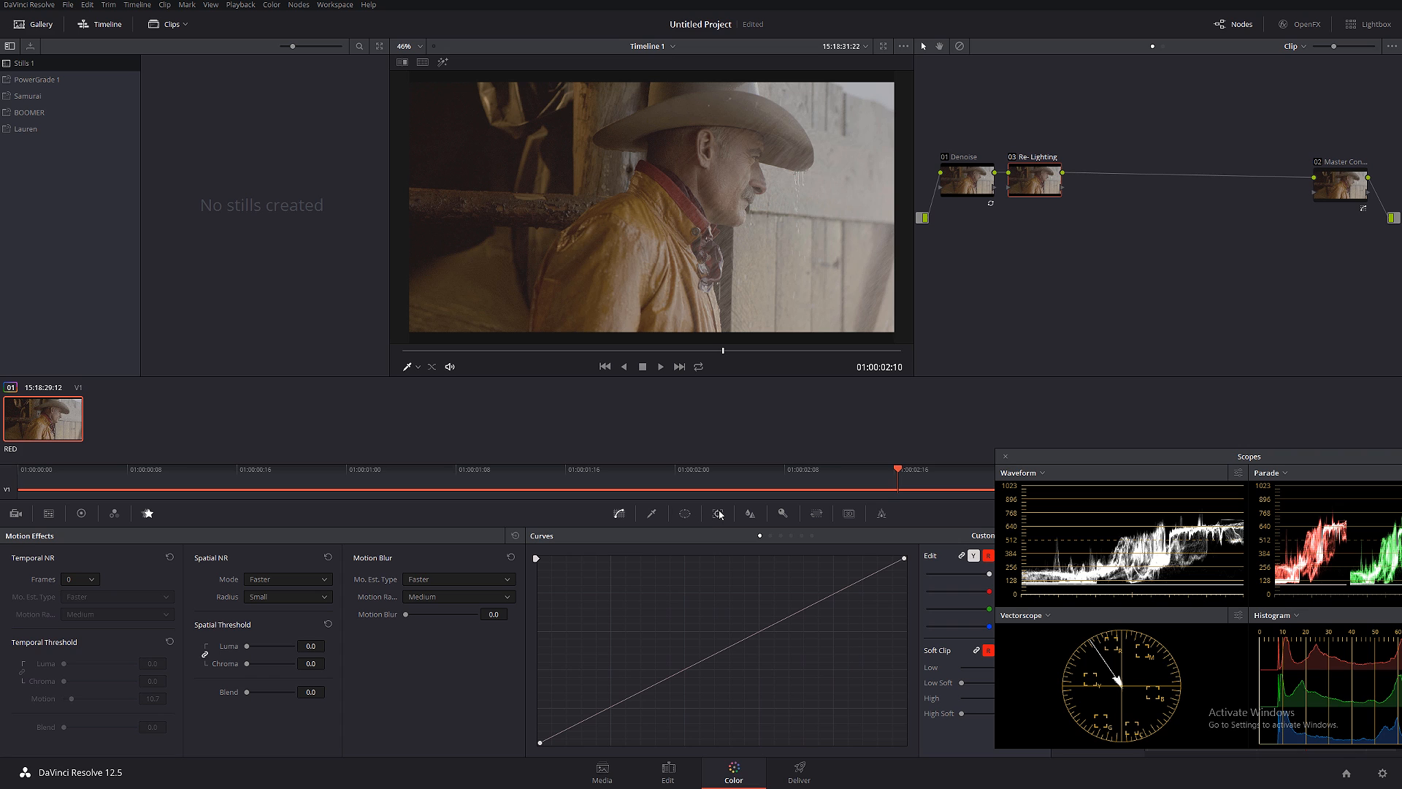
{"action": "left_click", "coordinate": [684, 514]}
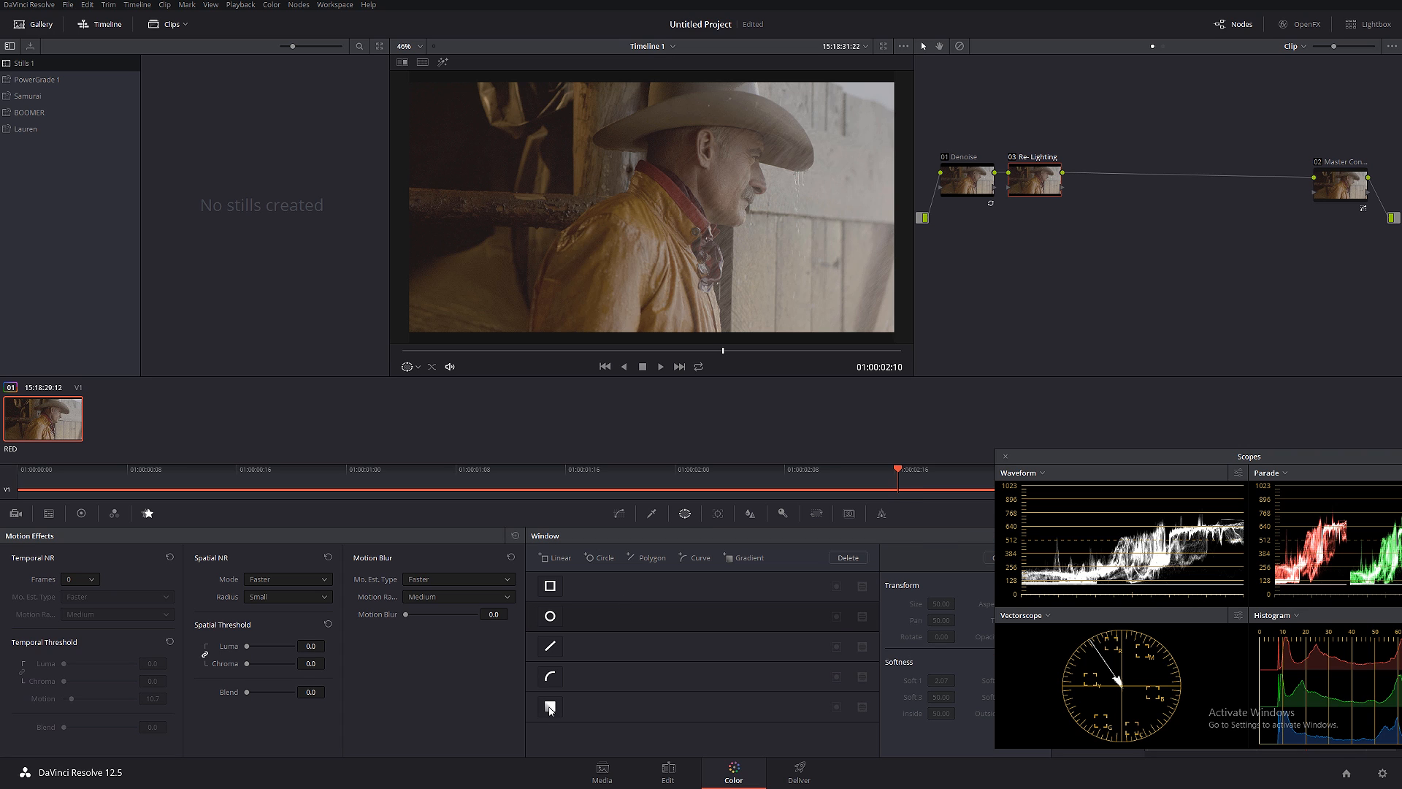
{"action": "left_click", "coordinate": [550, 707]}
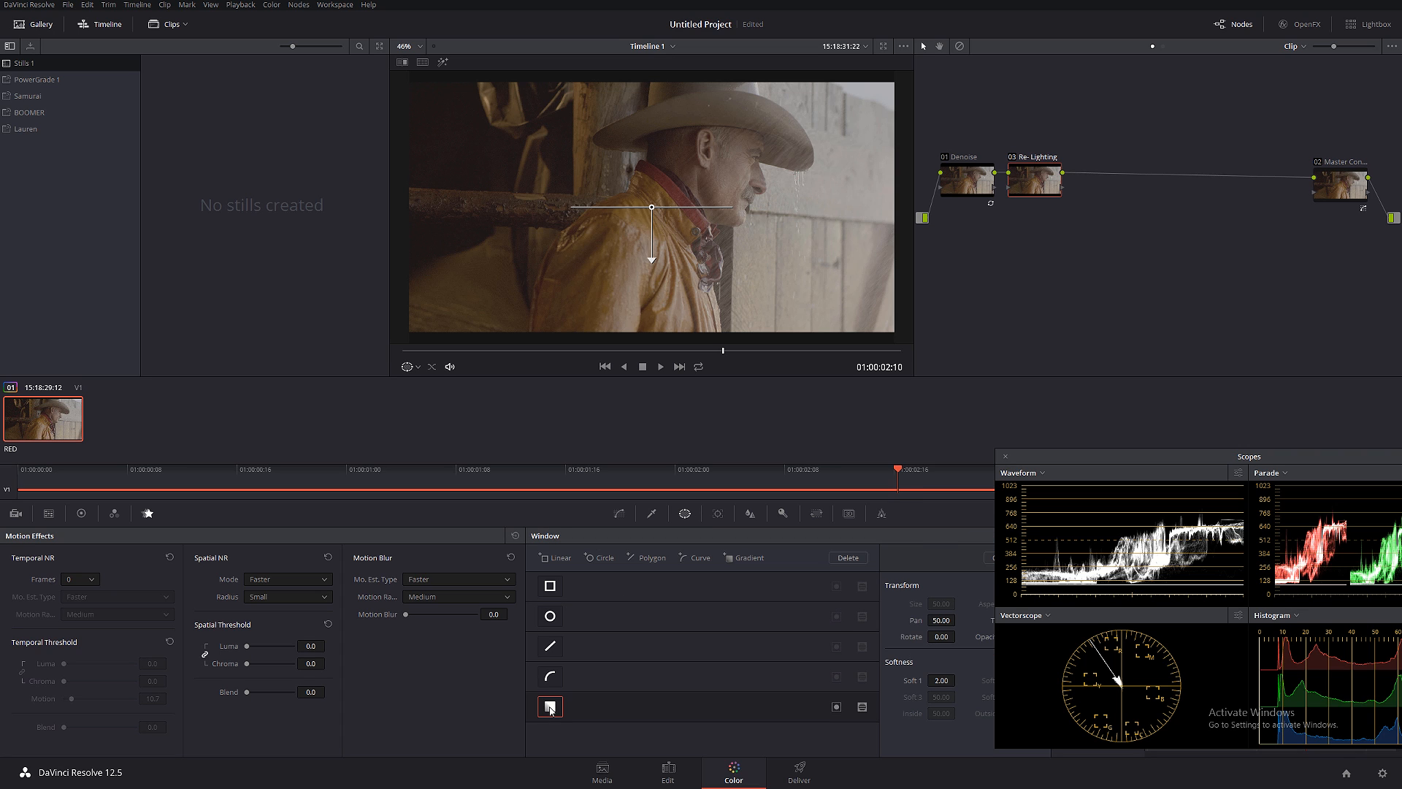
{"action": "left_click_drag", "start_coordinate": [595, 249], "coordinate": [534, 207]}
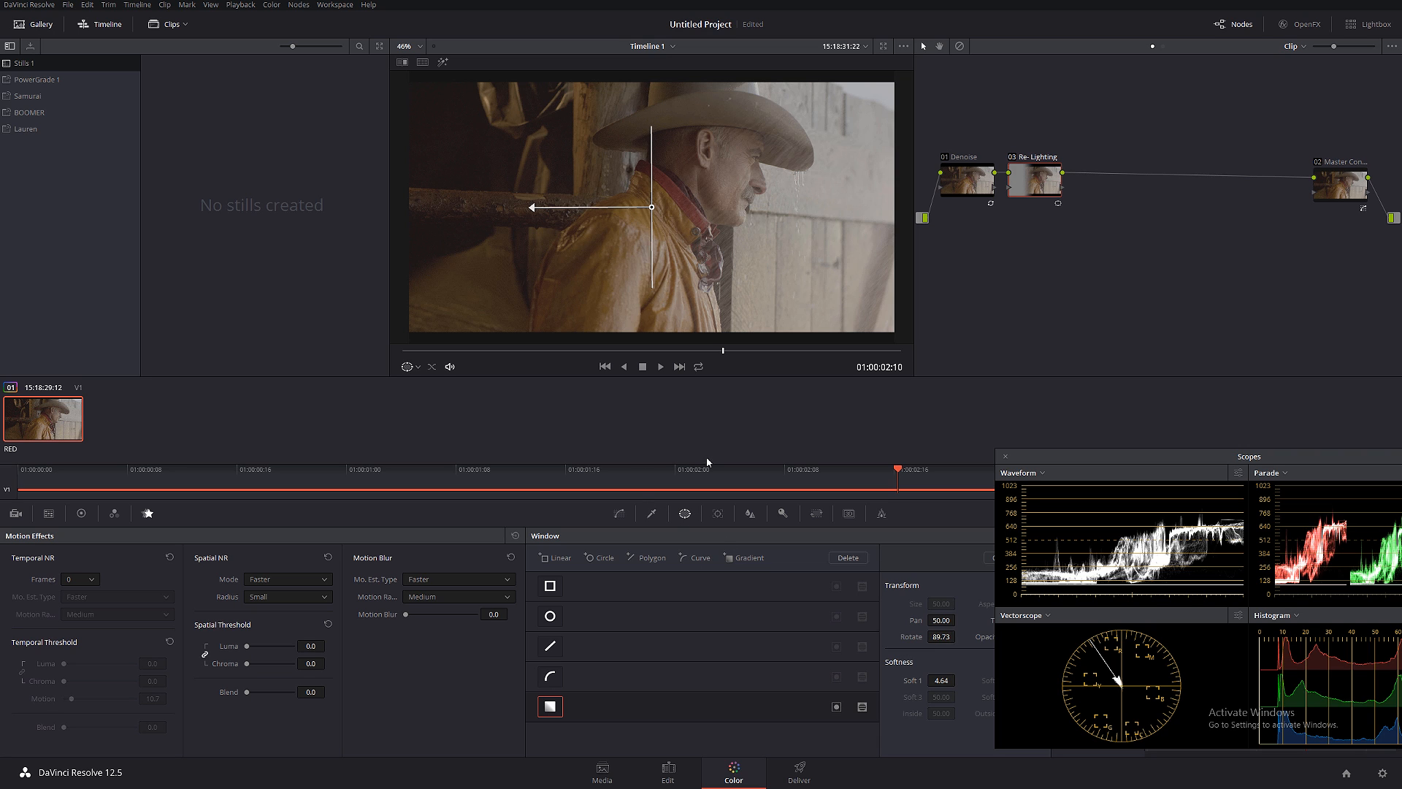
{"action": "left_click_drag", "start_coordinate": [651, 207], "coordinate": [836, 199]}
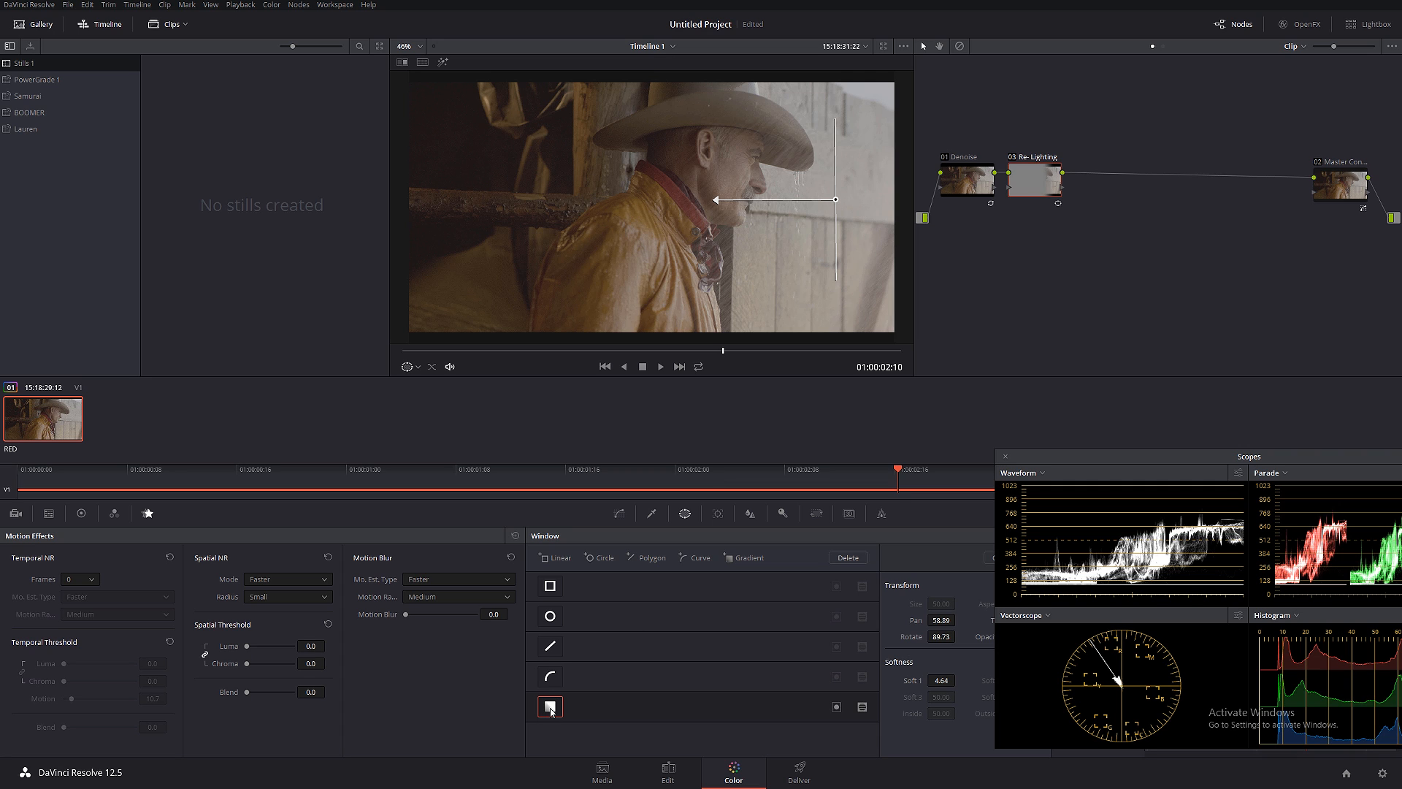
{"action": "left_click_drag", "start_coordinate": [837, 201], "coordinate": [889, 206]}
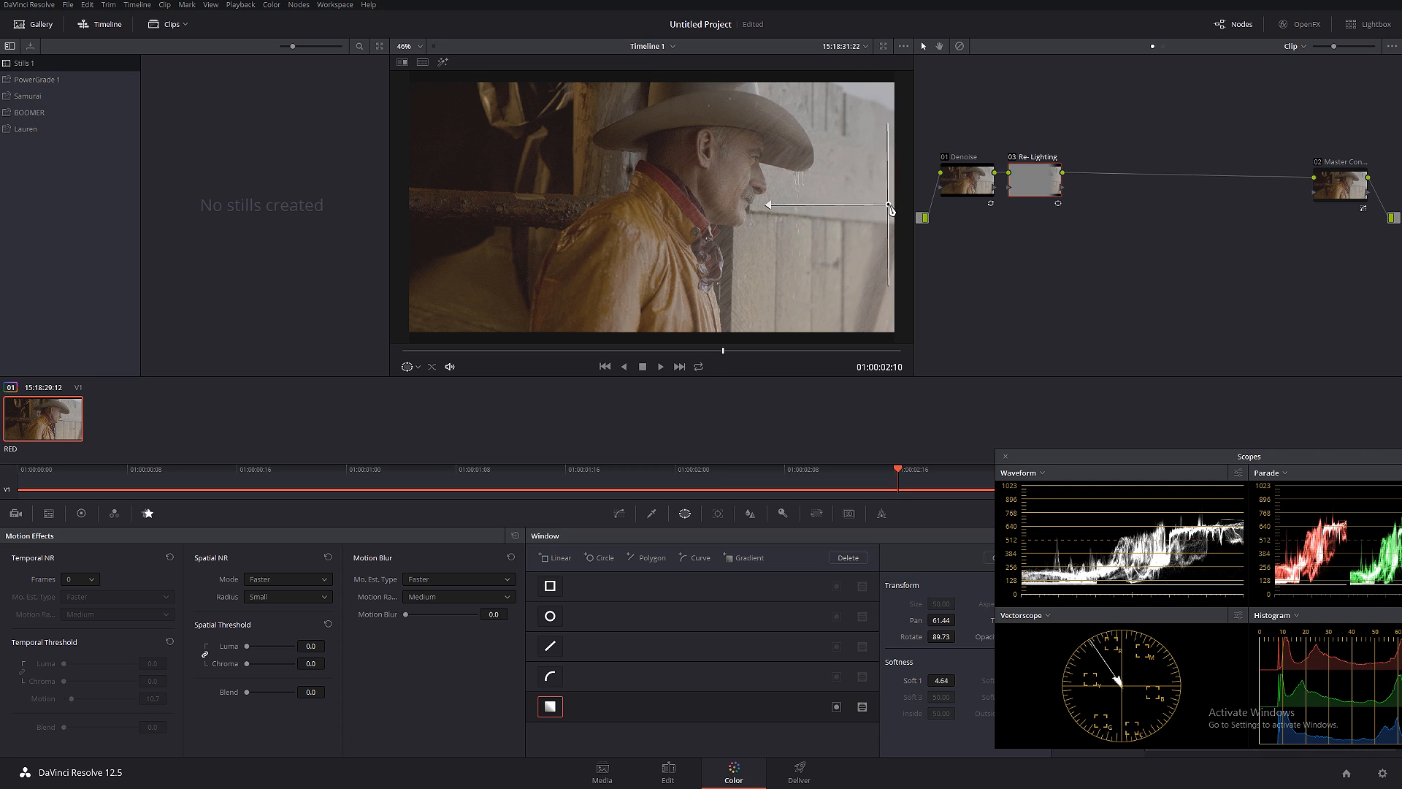
Highlight the selected area in the viewer and stretch the gradient window's softness to about 11.9.
{"action": "left_click", "coordinate": [442, 63]}
{"action": "left_click", "coordinate": [416, 367]}
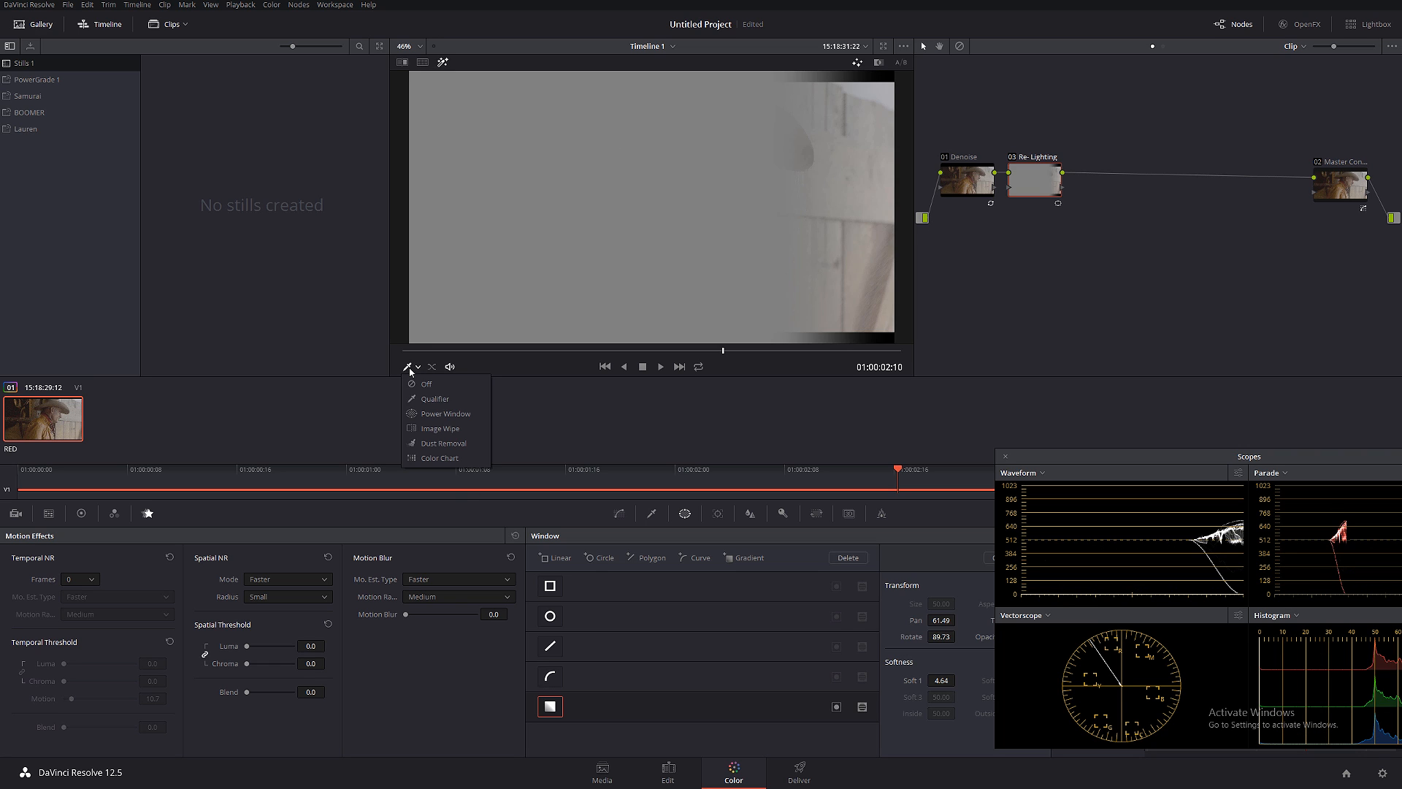
{"action": "left_click", "coordinate": [447, 413]}
{"action": "left_click_drag", "start_coordinate": [769, 206], "coordinate": [585, 206]}
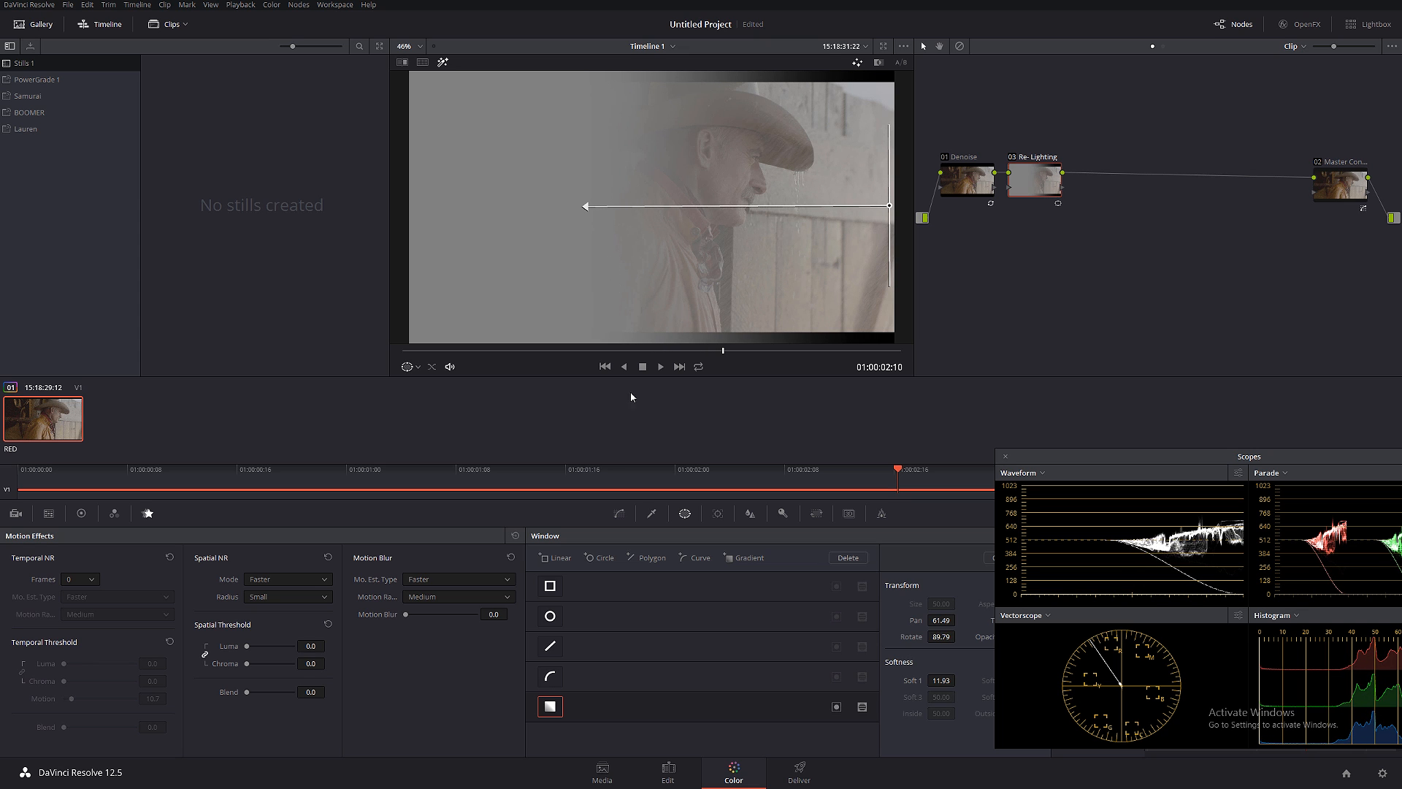
Restrict the Re- Lighting node with a luminance-only qualifier, low 60.9 and low softness 7.8, and turn the highlight off.
{"action": "left_click", "coordinate": [653, 514]}
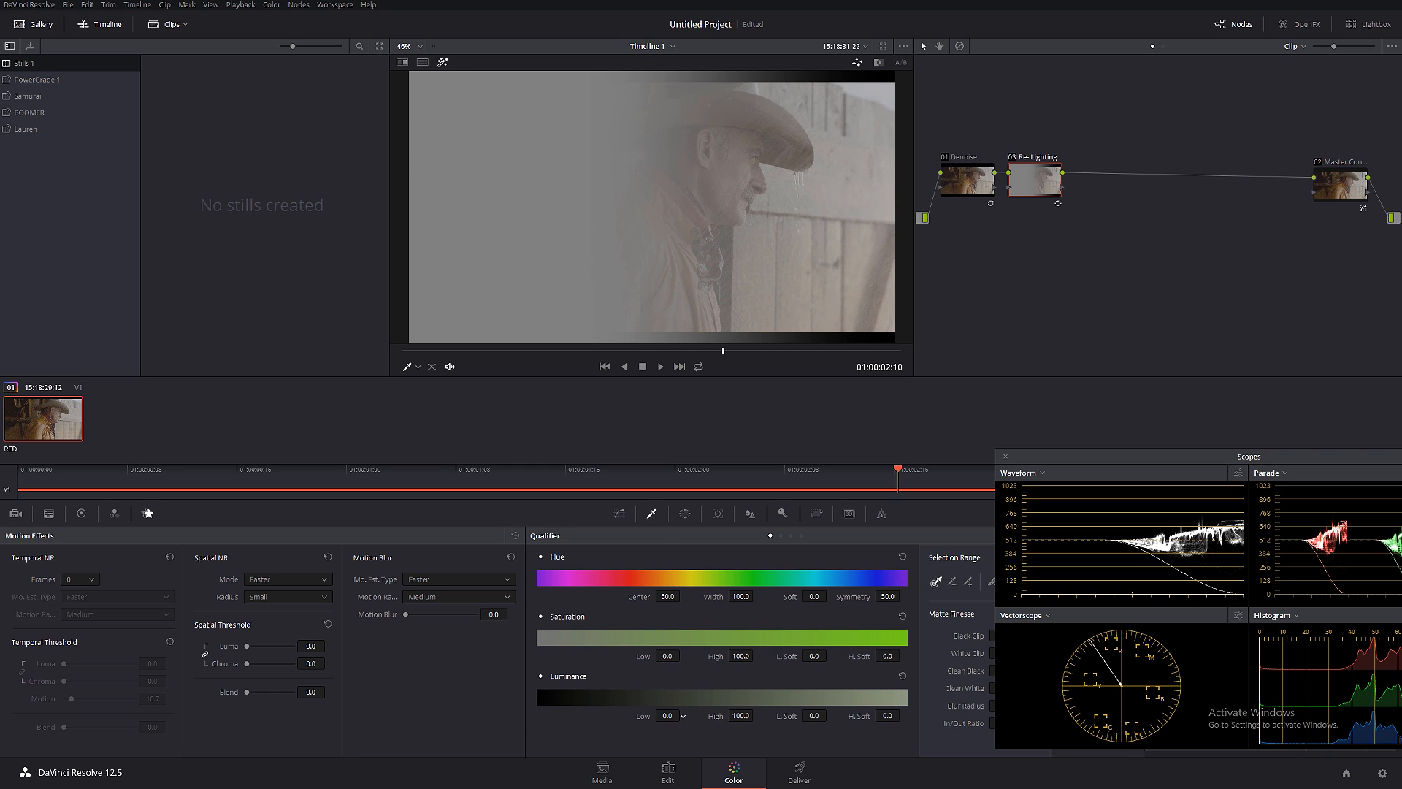
{"action": "left_click_drag", "start_coordinate": [683, 715], "coordinate": [683, 715]}
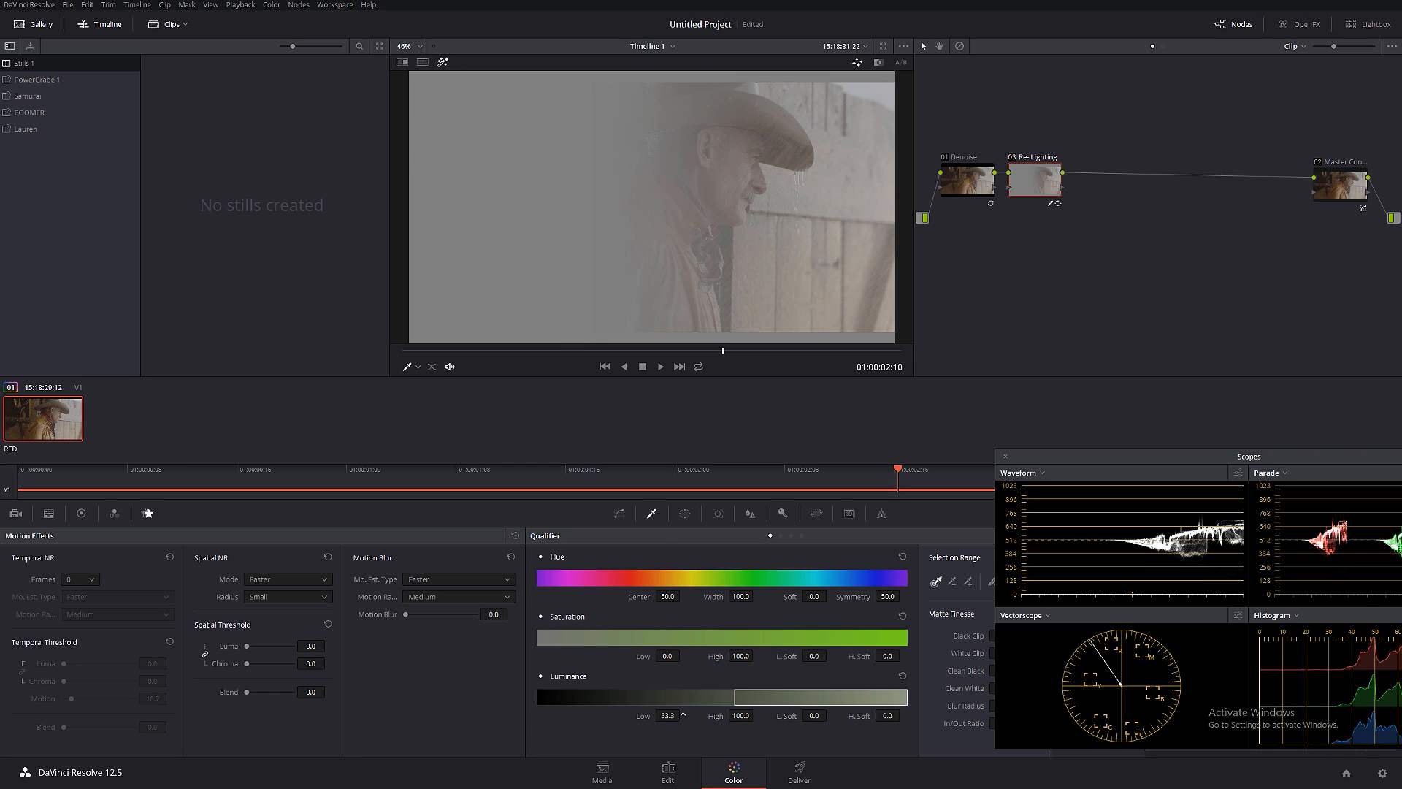
{"action": "left_click", "coordinate": [791, 537]}
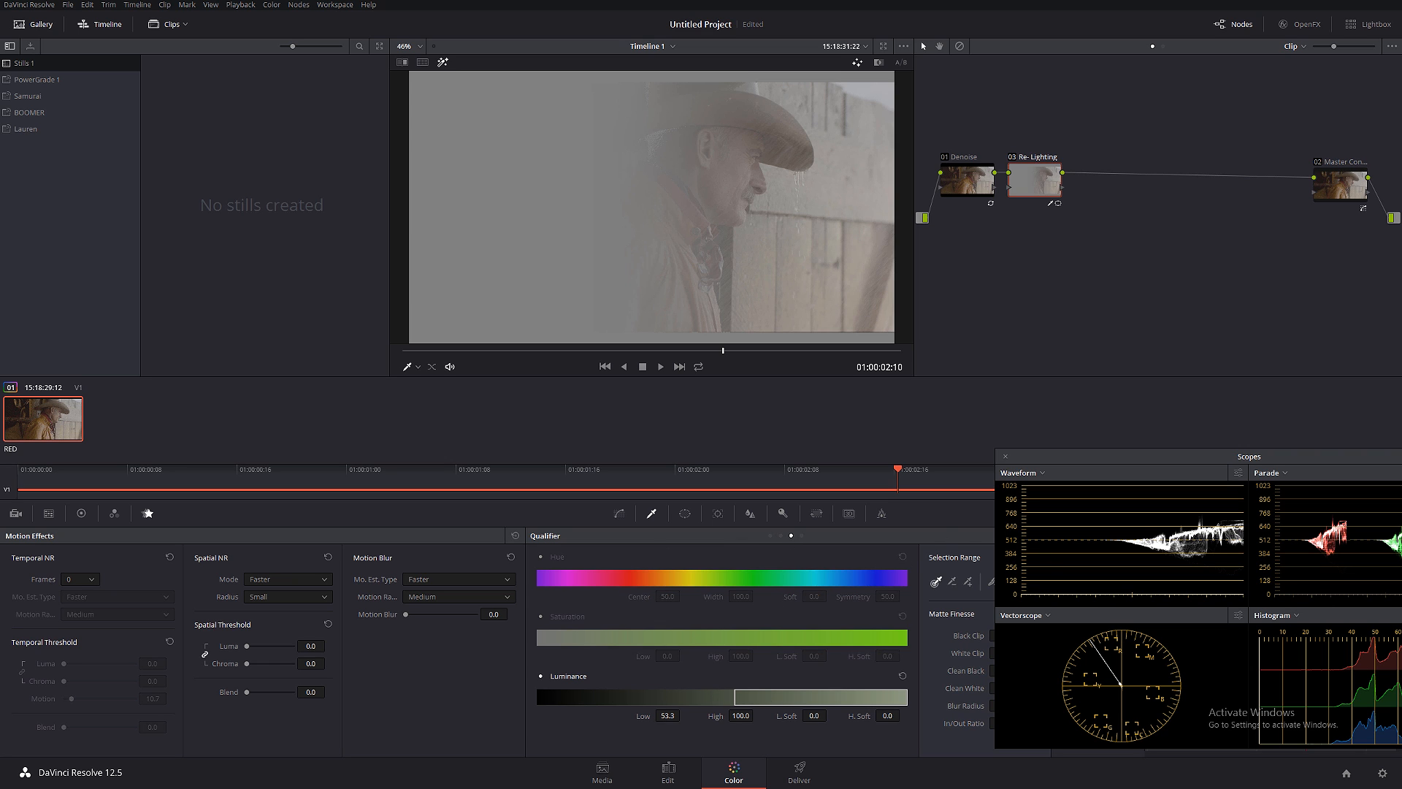
{"action": "left_click_drag", "start_coordinate": [668, 716], "coordinate": [683, 715]}
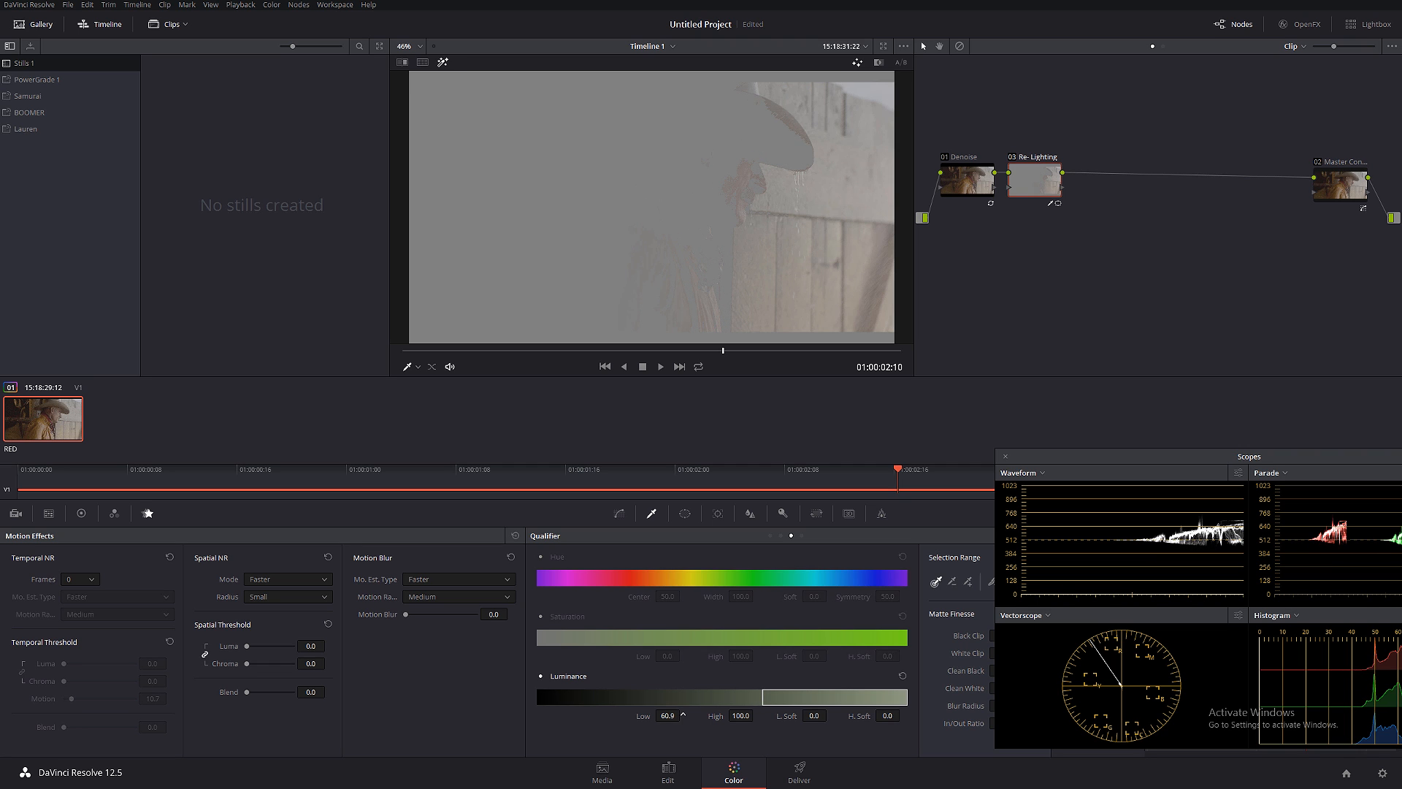
{"action": "mouse_move", "coordinate": [814, 716]}
{"action": "left_mouse_down"}
{"action": "mouse_move", "coordinate": [829, 715]}
{"action": "mouse_move", "coordinate": [813, 716]}
{"action": "left_mouse_up"}
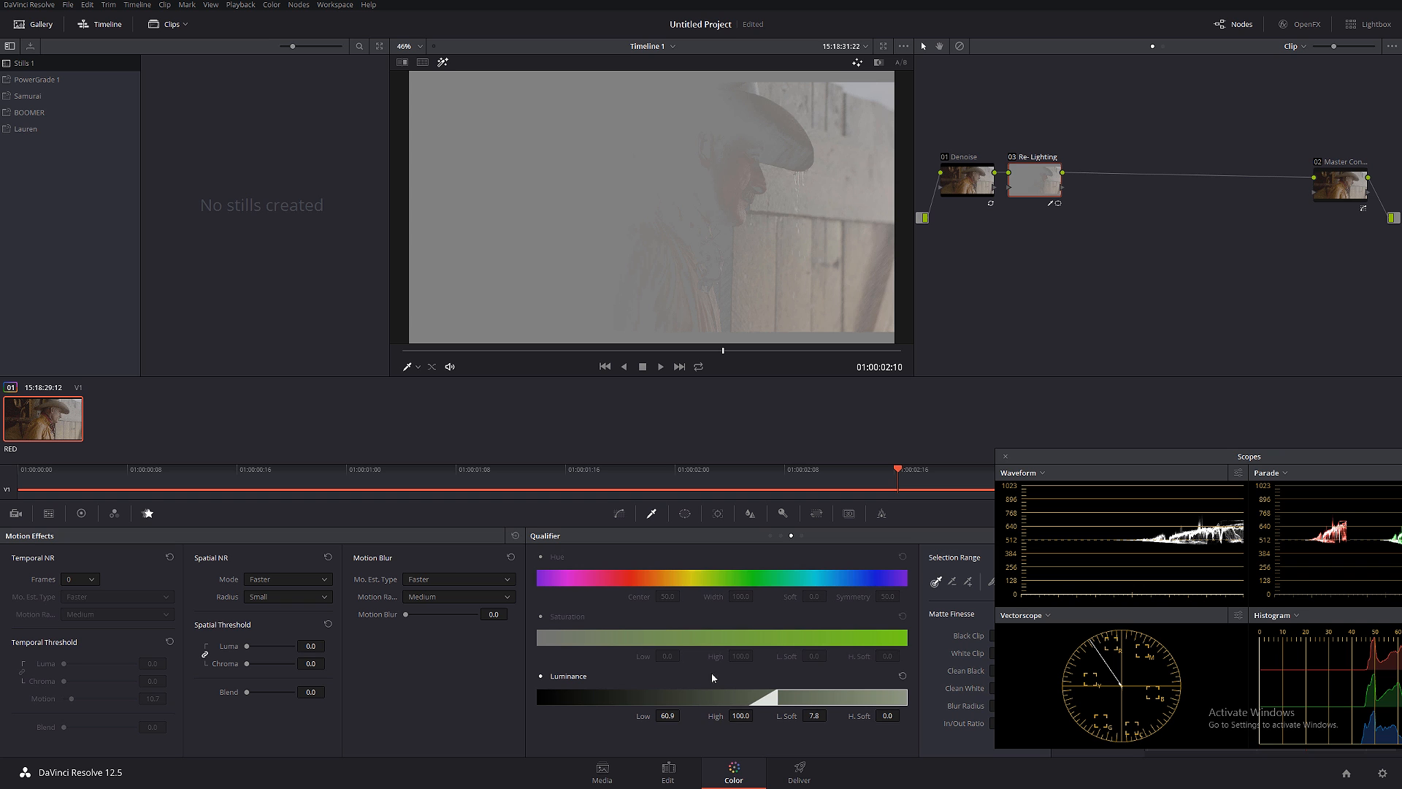
{"action": "key", "text": "shift+h"}
Raise the Re- Lighting node's gain to 1.15 while checking the face and background up close.
{"action": "scroll", "coordinate": [681, 215], "scroll_direction": "up", "scroll_amount": 4}
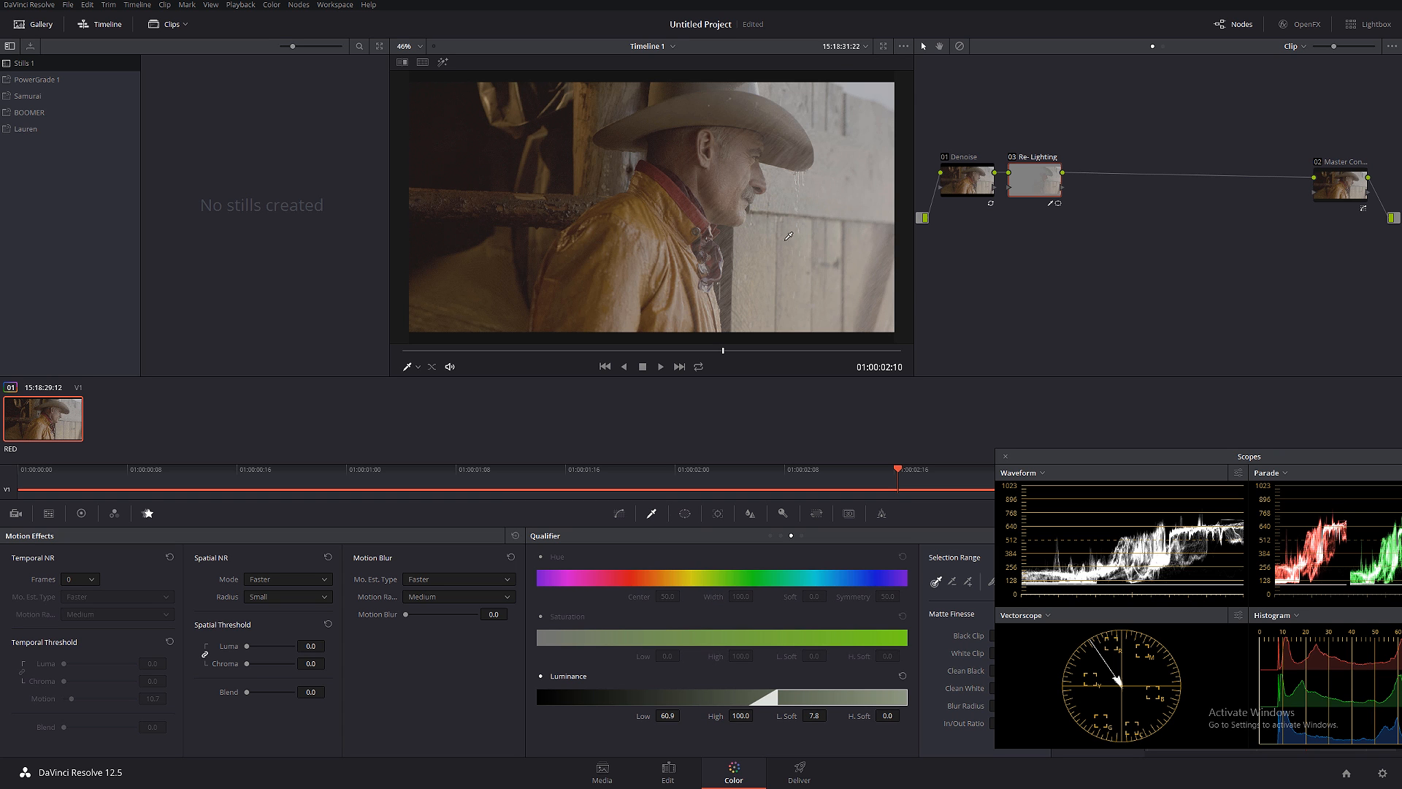
{"action": "scroll", "coordinate": [682, 215], "scroll_direction": "up", "scroll_amount": 4}
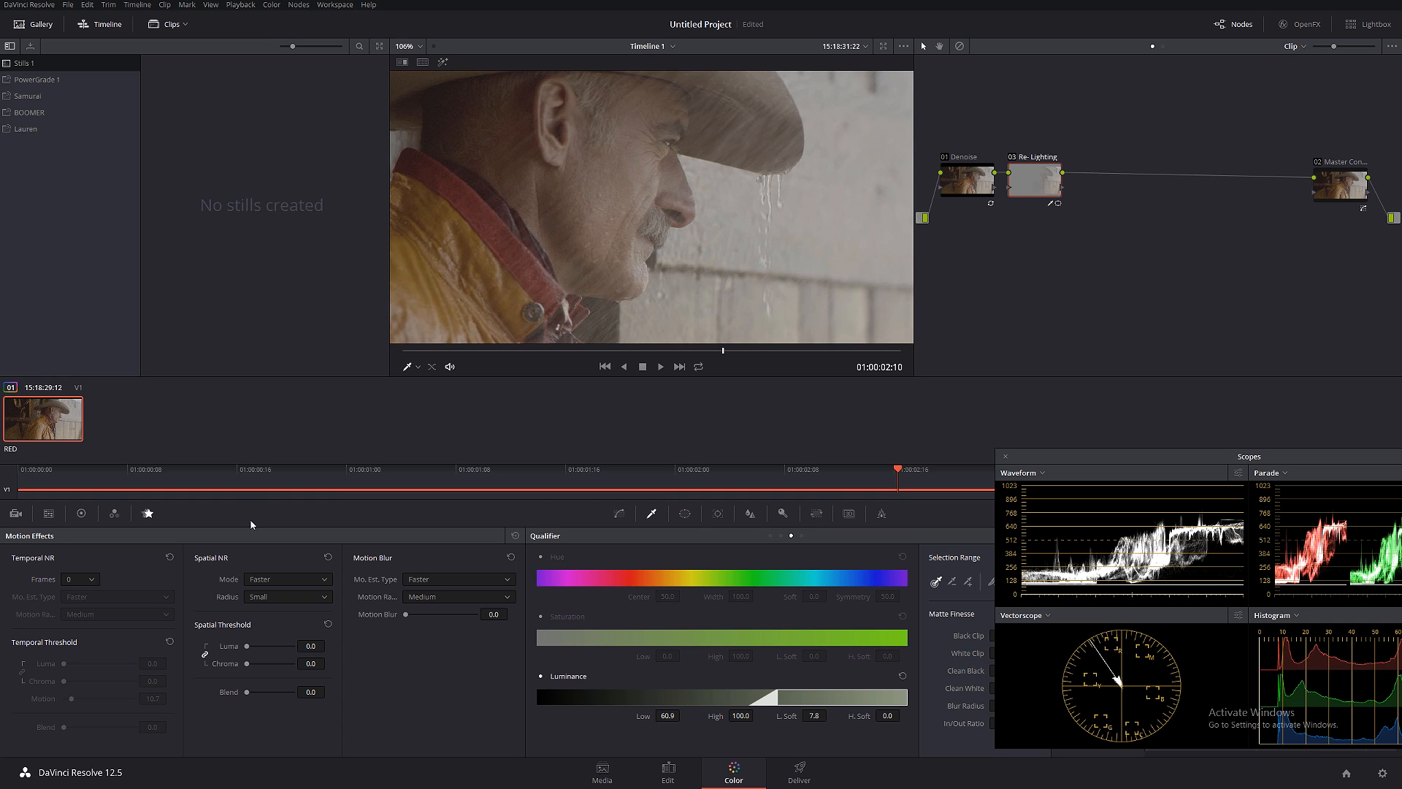
{"action": "left_click", "coordinate": [82, 513]}
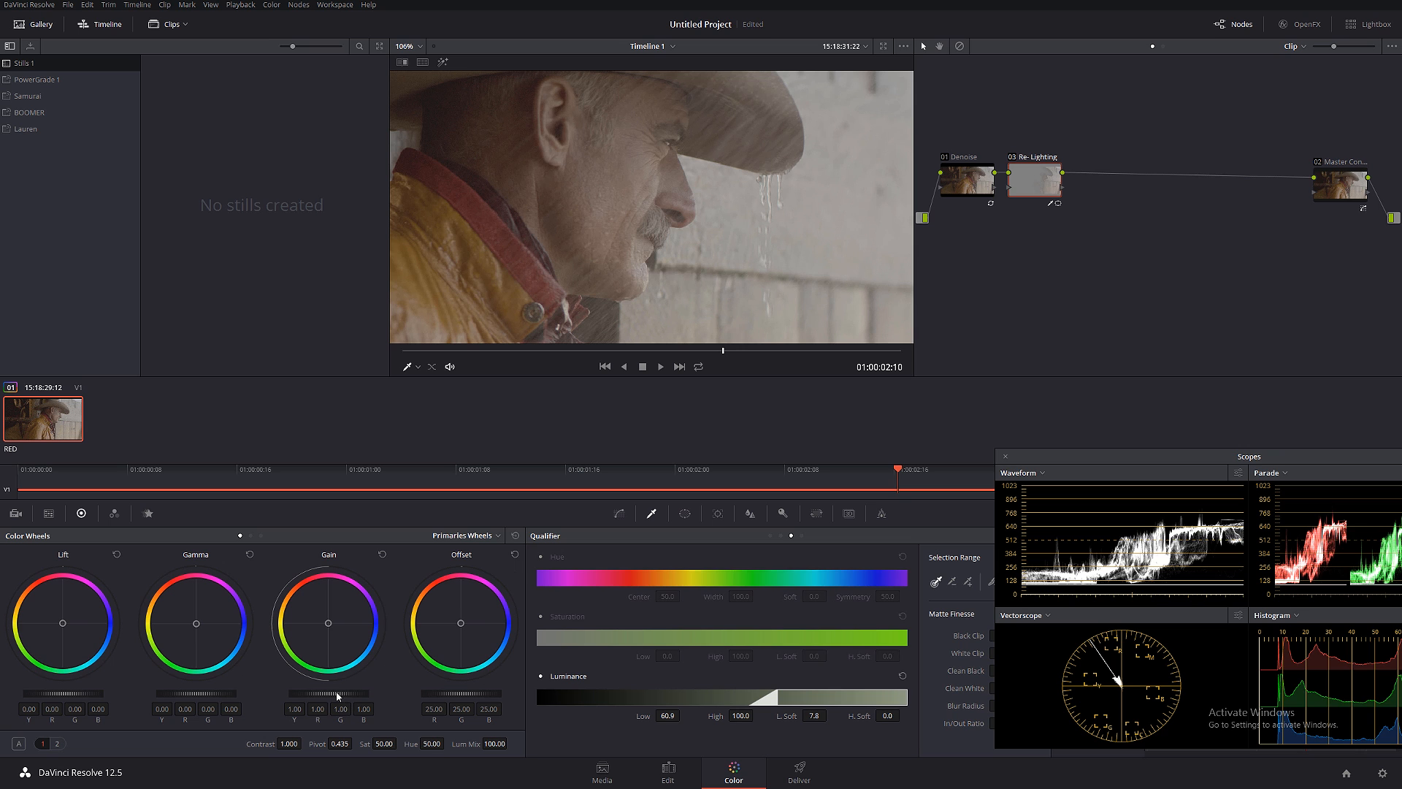
{"action": "left_click_drag", "start_coordinate": [329, 693], "coordinate": [350, 695]}
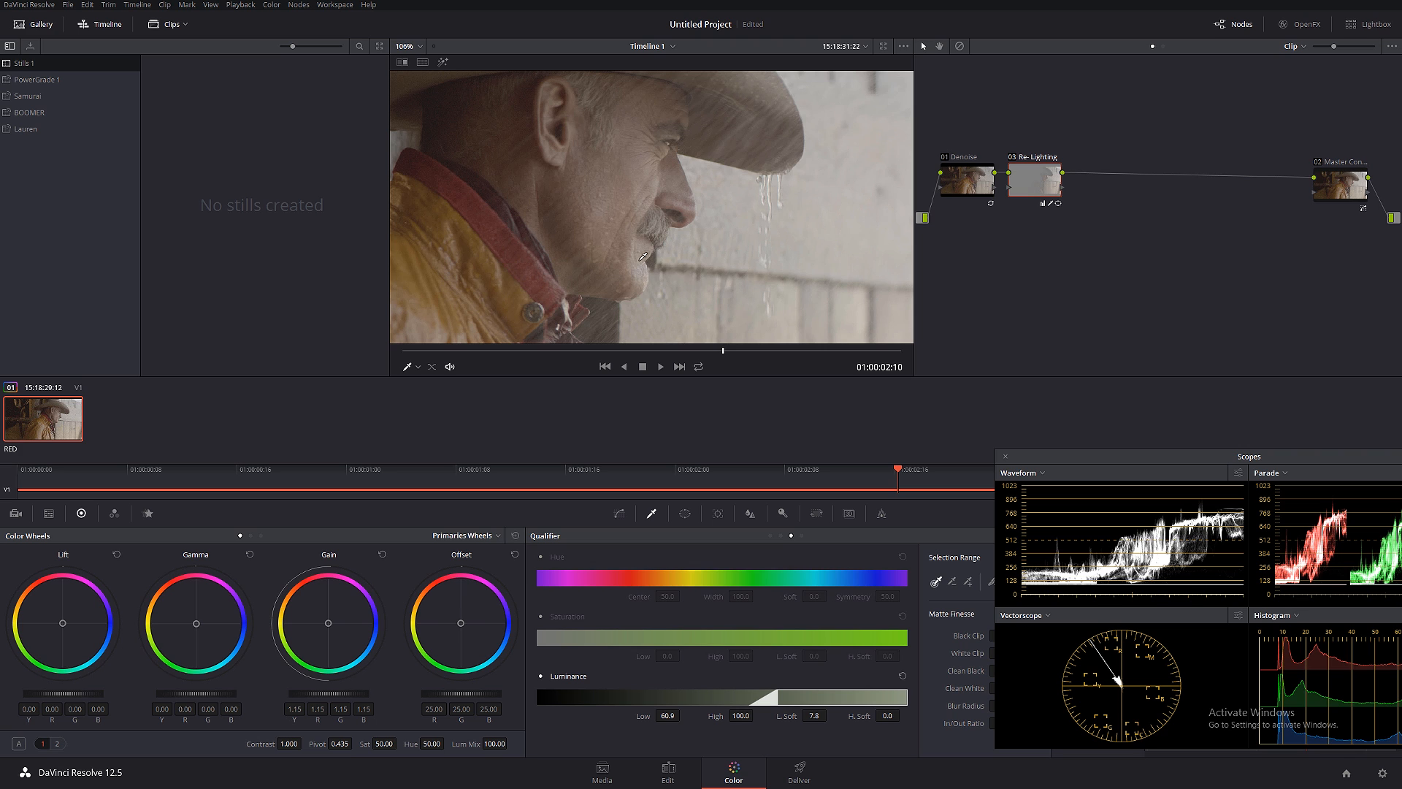
{"action": "key", "text": "shift+z"}
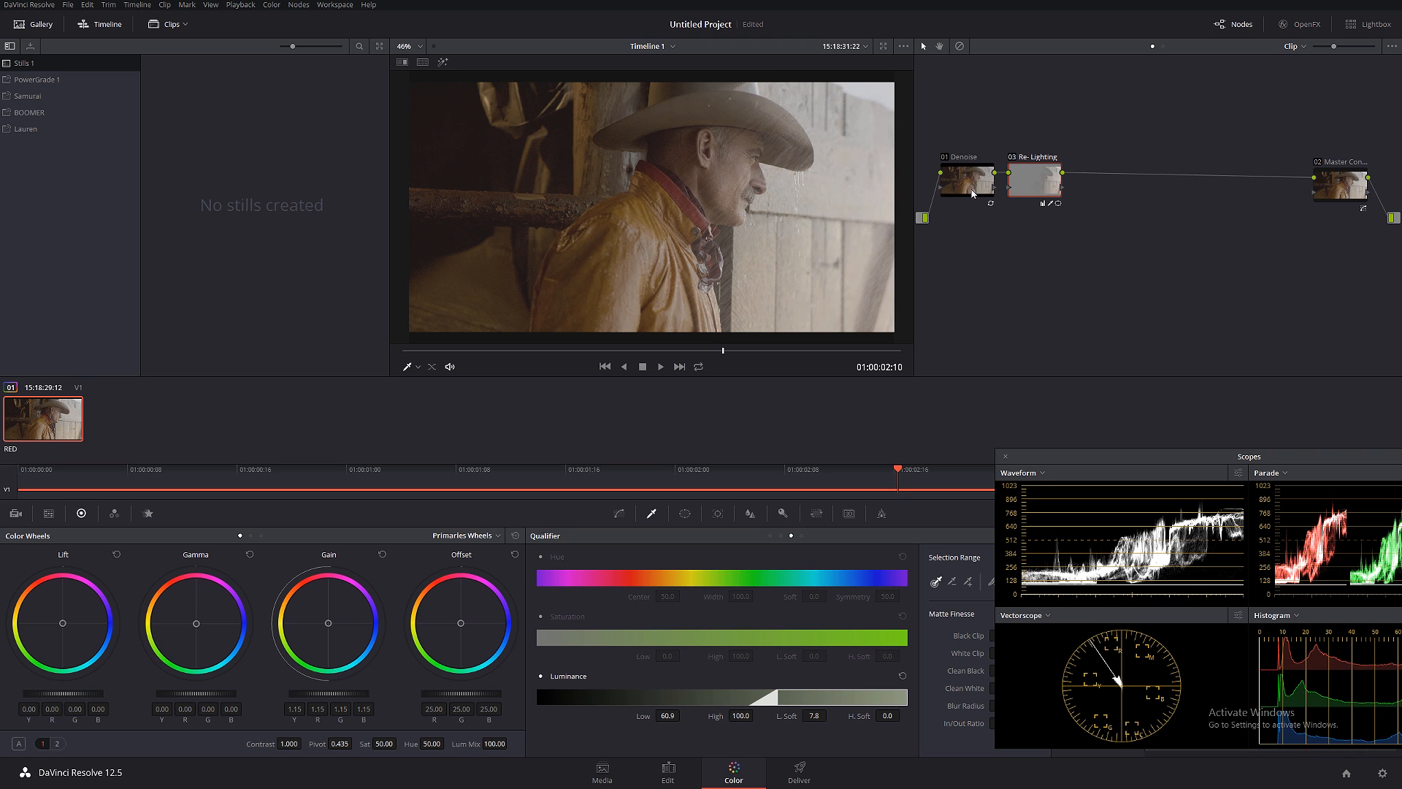
Compare the shot with the Re- Lighting node disabled and enabled.
{"action": "left_click", "coordinate": [1013, 159]}
{"action": "left_click", "coordinate": [1013, 159]}
{"action": "left_click", "coordinate": [1013, 158]}
{"action": "left_click", "coordinate": [1012, 159]}
Add a serial node after Re- Lighting, move the playhead to 01:00:03:12, and add a layer node to the new node.
{"action": "key", "text": "alt+s"}
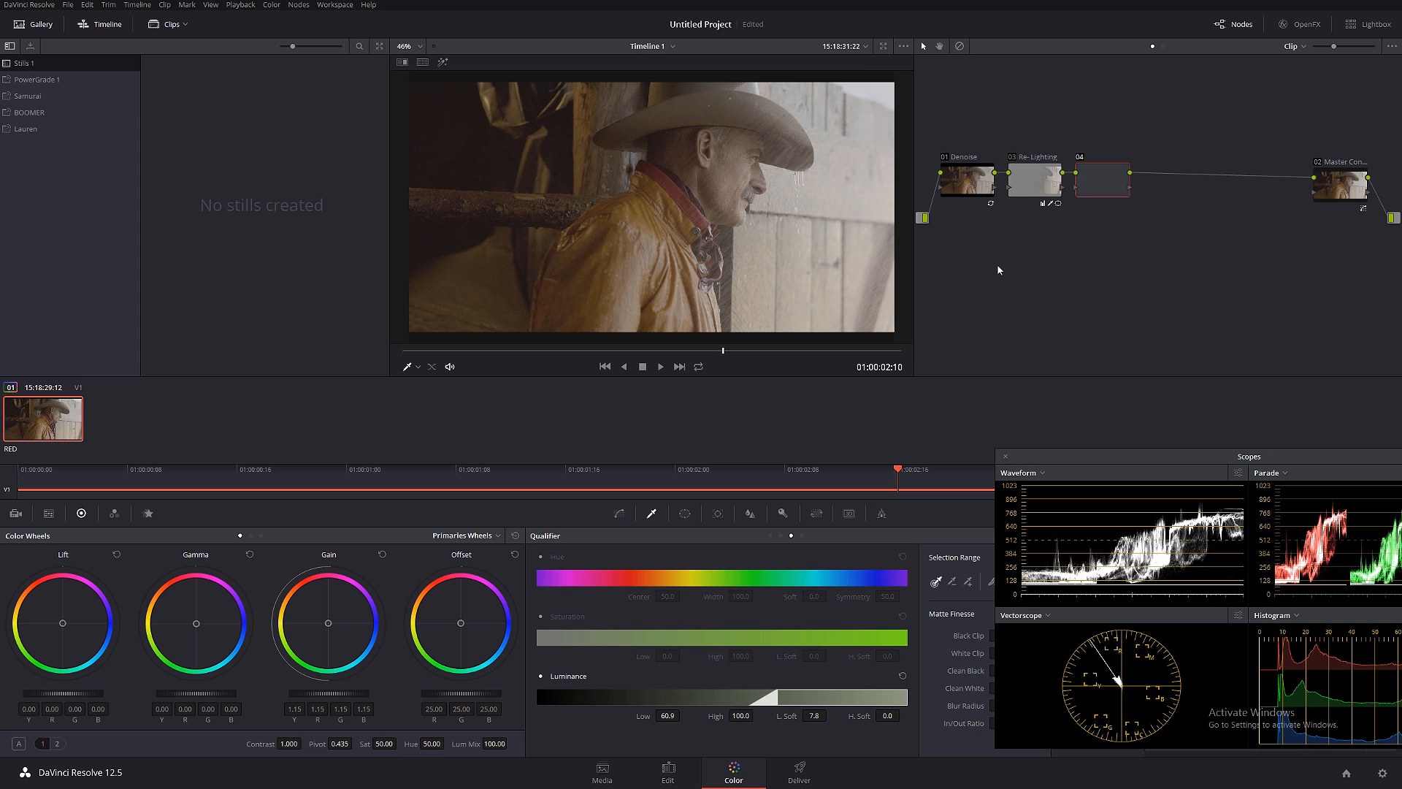
{"action": "left_click", "coordinate": [1046, 175]}
{"action": "left_click_drag", "start_coordinate": [551, 352], "coordinate": [867, 336]}
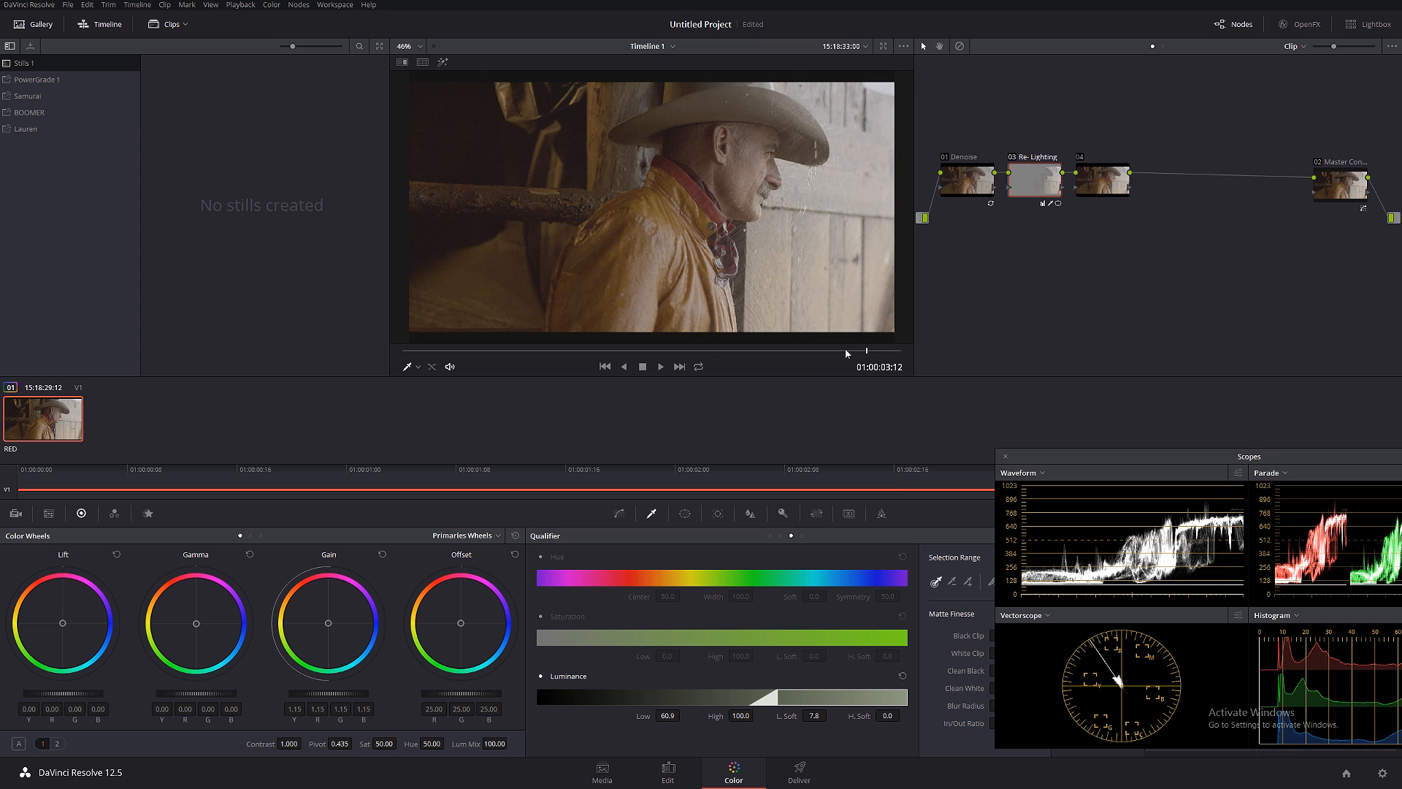
{"action": "left_click", "coordinate": [1091, 180]}
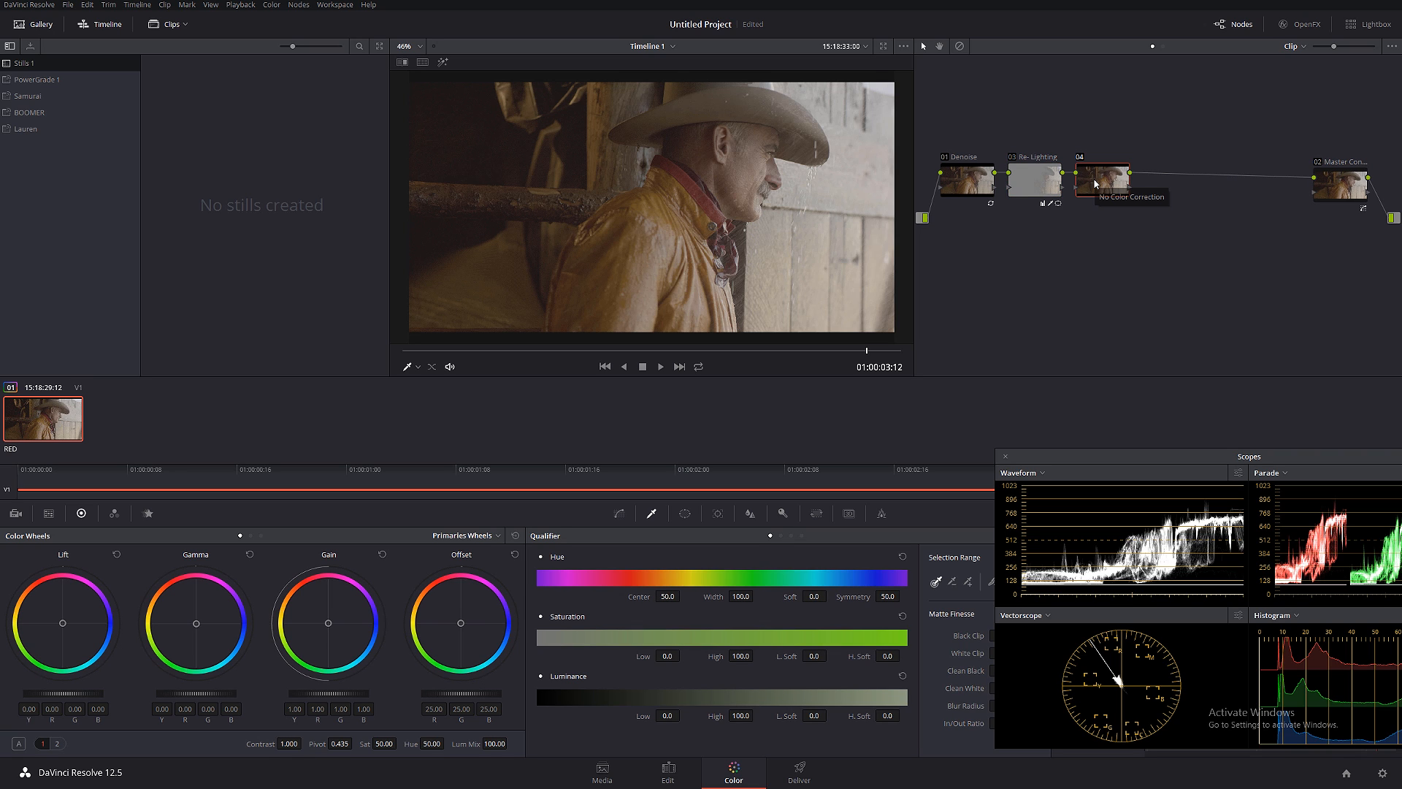
{"action": "key", "text": "alt+l"}
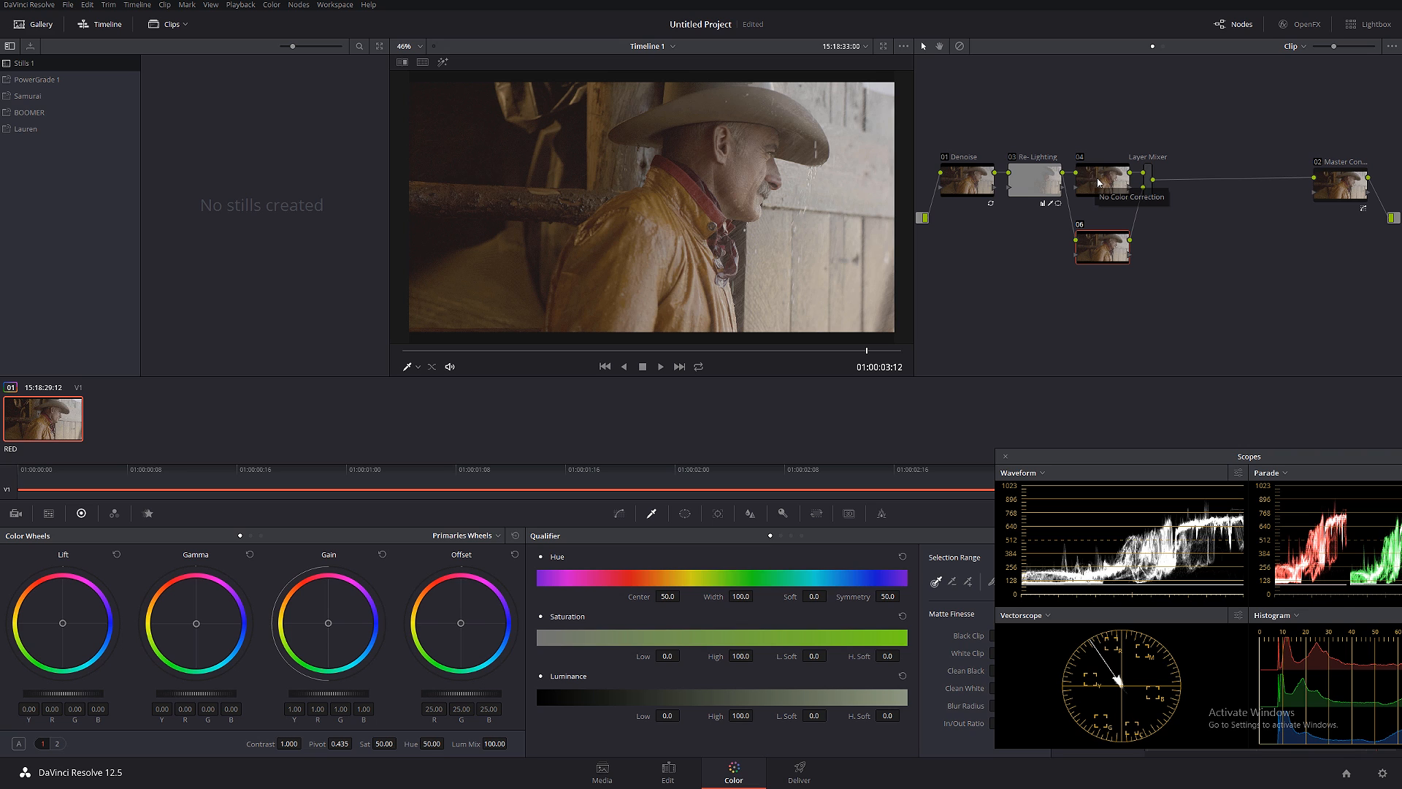
Arrange the two layered nodes one above the other and shift the Layer Mixer farther along the graph.
{"action": "left_click_drag", "start_coordinate": [1094, 183], "coordinate": [1166, 173]}
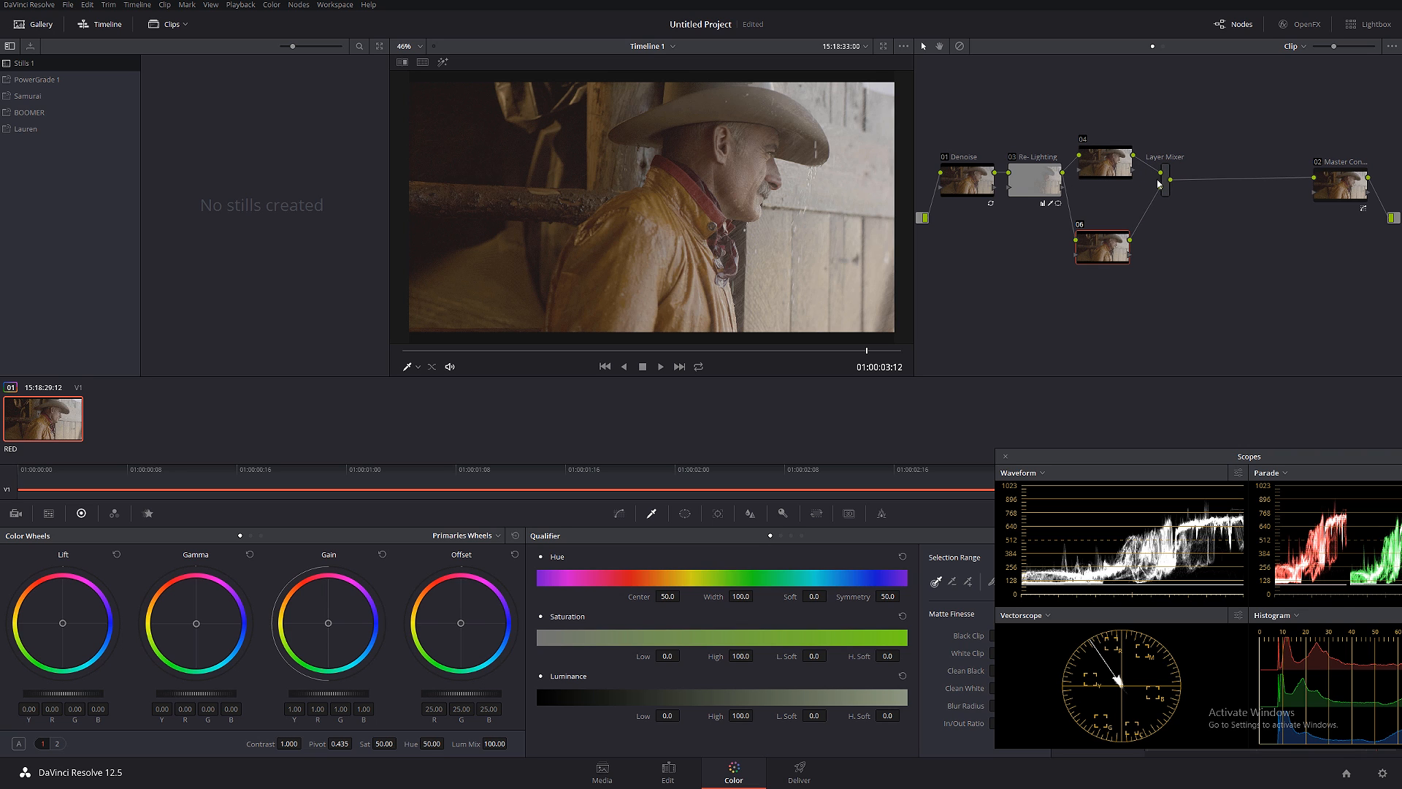
{"action": "left_click_drag", "start_coordinate": [1115, 241], "coordinate": [1115, 220]}
{"action": "left_click_drag", "start_coordinate": [1112, 158], "coordinate": [1109, 154]}
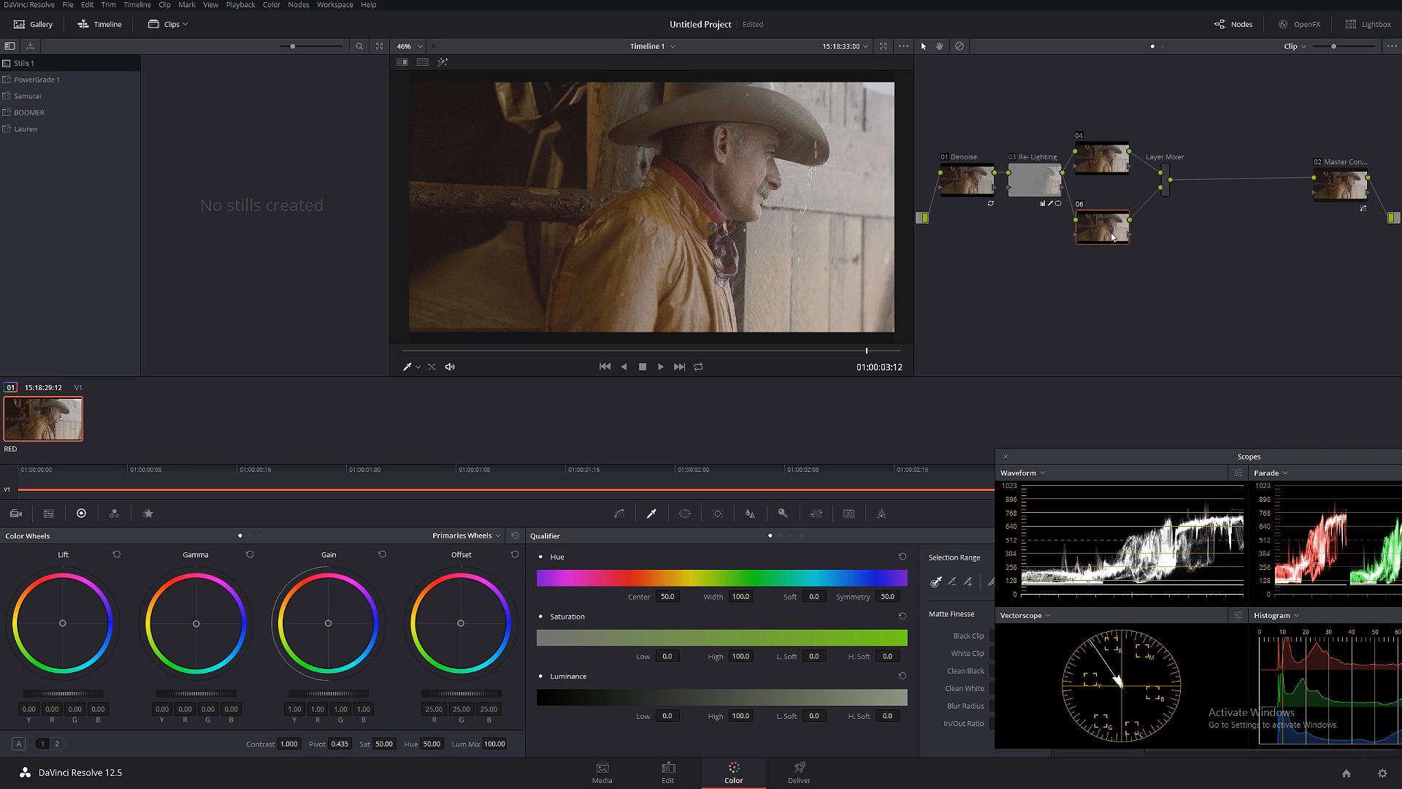
{"action": "left_click_drag", "start_coordinate": [1101, 230], "coordinate": [1103, 232]}
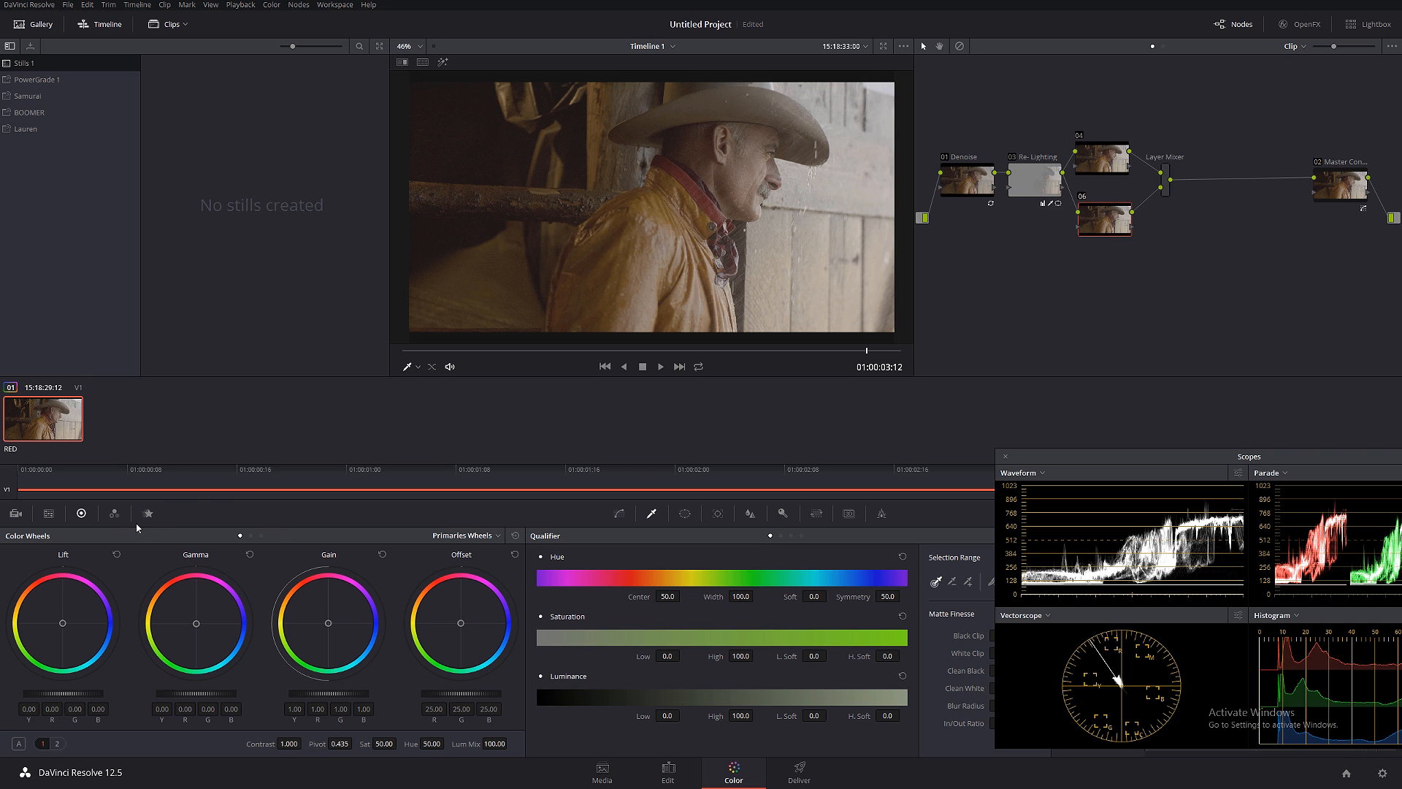
Make the lower layer node monochrome in the RGB Mixer, with red at -0.50, green at 0.52 and blue at 0.41.
{"action": "left_click", "coordinate": [114, 515]}
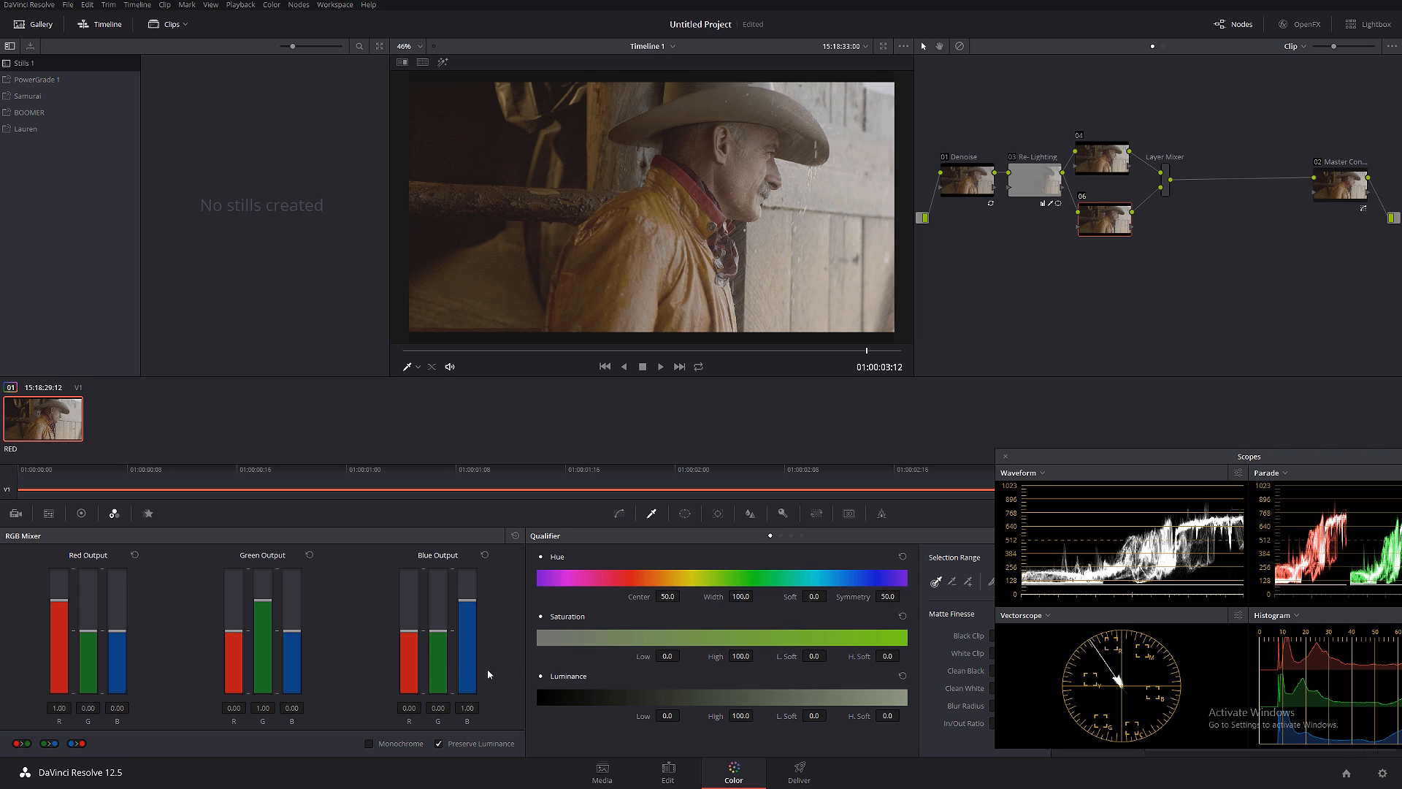
{"action": "left_click", "coordinate": [369, 745]}
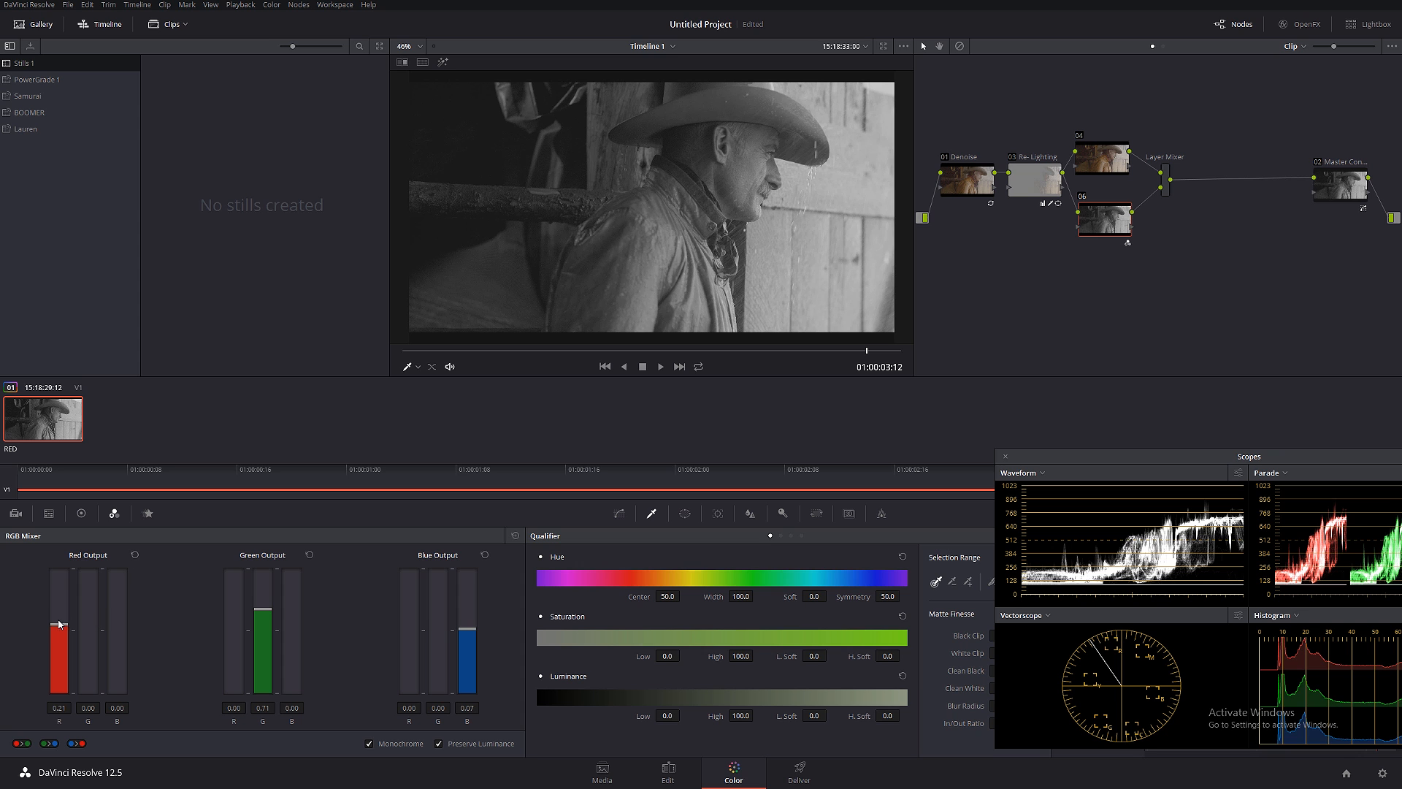
{"action": "left_click_drag", "start_coordinate": [59, 618], "coordinate": [51, 648]}
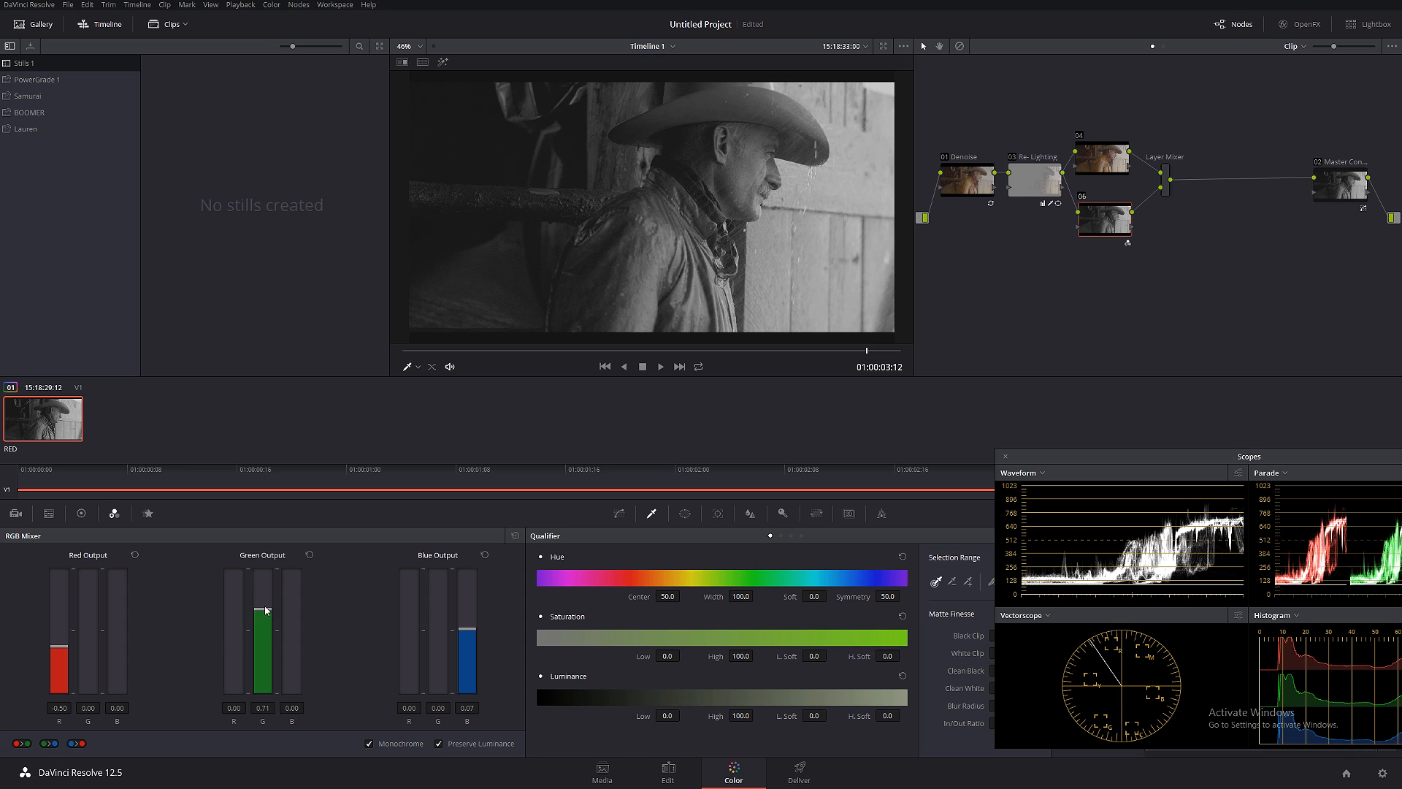
{"action": "left_click_drag", "start_coordinate": [266, 610], "coordinate": [255, 615]}
{"action": "left_click_drag", "start_coordinate": [462, 628], "coordinate": [460, 622]}
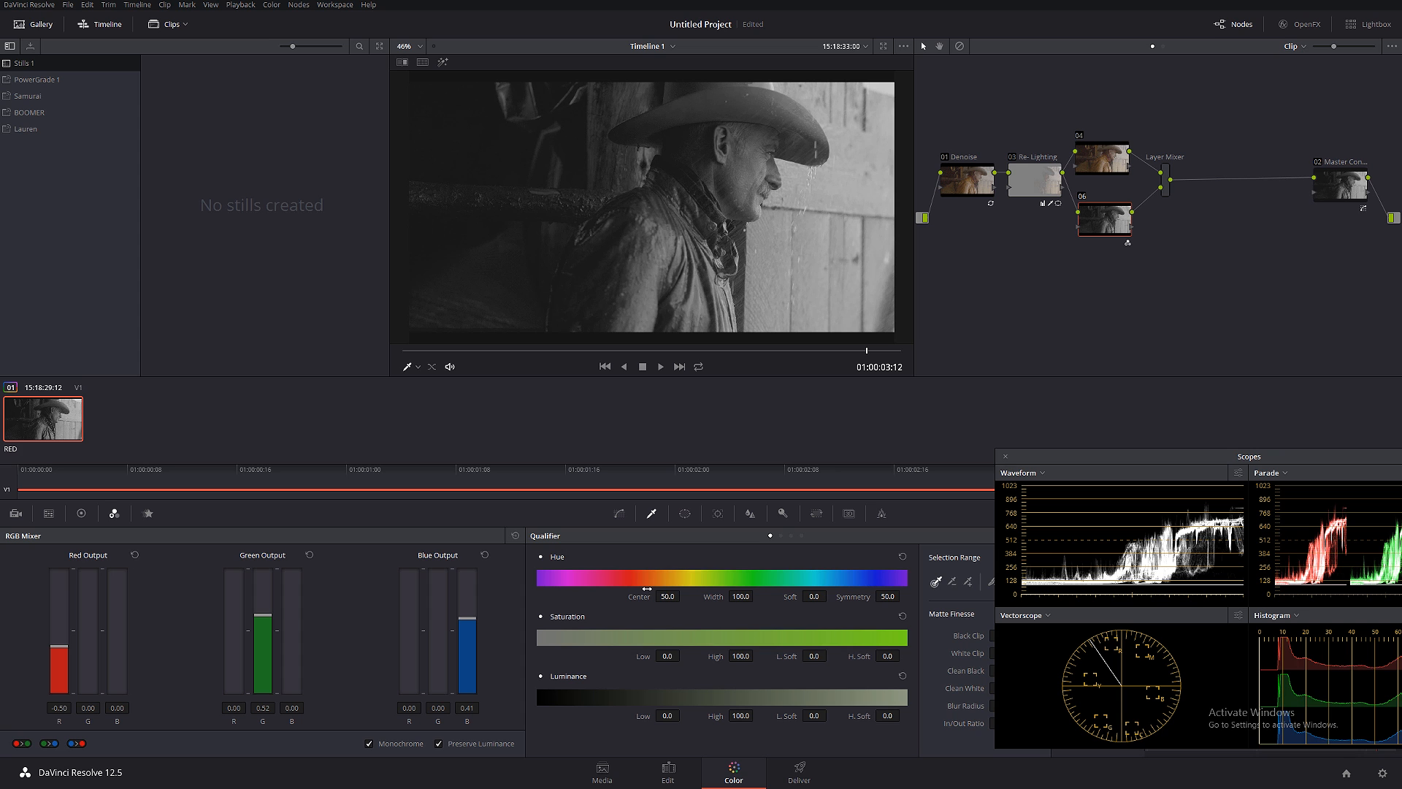
Shape a gentle S-curve on the monochrome layer node, lifting the highlights and lowering the shadows slightly.
{"action": "left_click", "coordinate": [620, 514]}
{"action": "left_click_drag", "start_coordinate": [813, 604], "coordinate": [807, 595]}
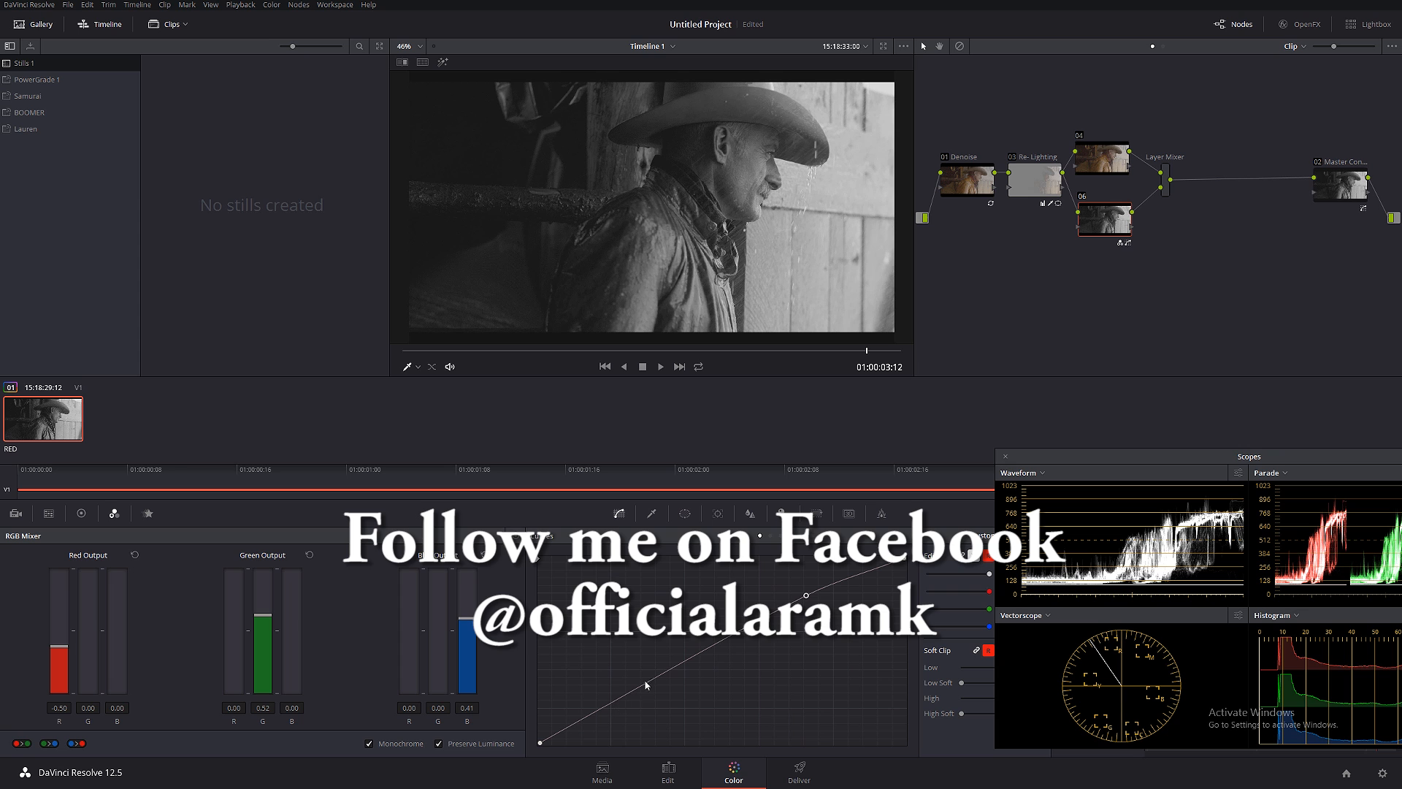
{"action": "left_click_drag", "start_coordinate": [677, 669], "coordinate": [674, 672]}
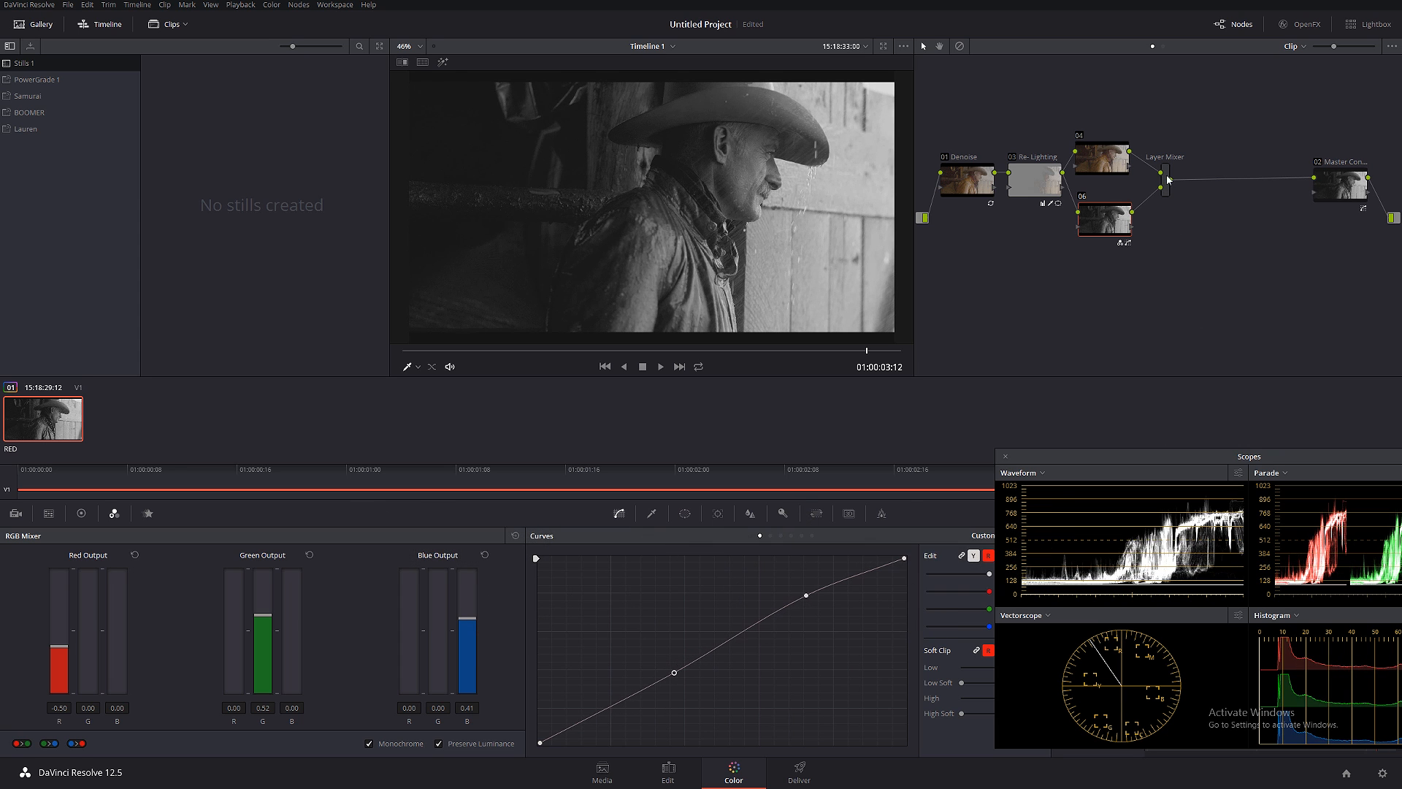
Move the Layer Mixer closer to the layered nodes, set its composite mode to Softlight and add a serial node after it.
{"action": "left_click_drag", "start_coordinate": [1166, 183], "coordinate": [1150, 196]}
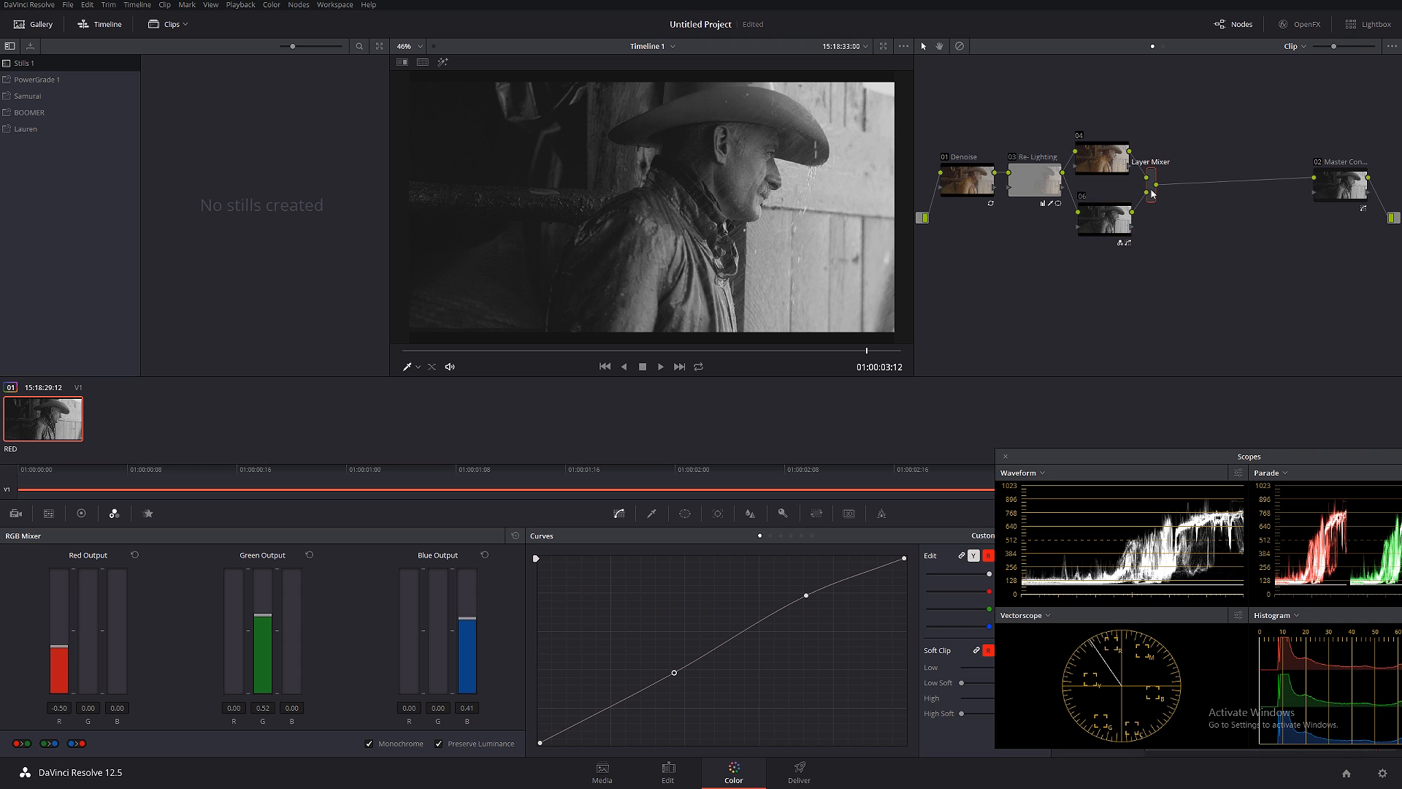
{"action": "right_click", "coordinate": [1150, 194]}
{"action": "mouse_move", "coordinate": [1196, 255]}
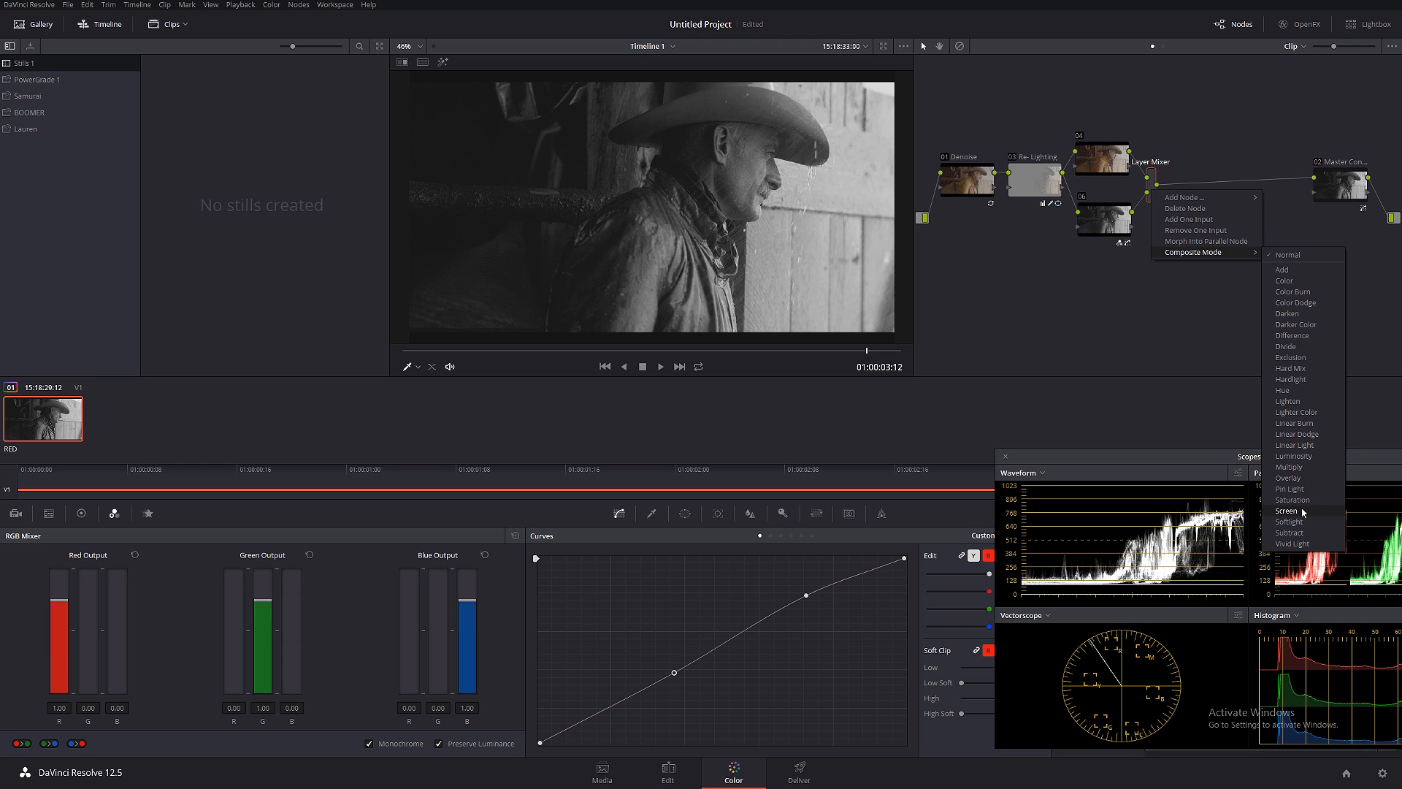
{"action": "left_click", "coordinate": [1295, 522]}
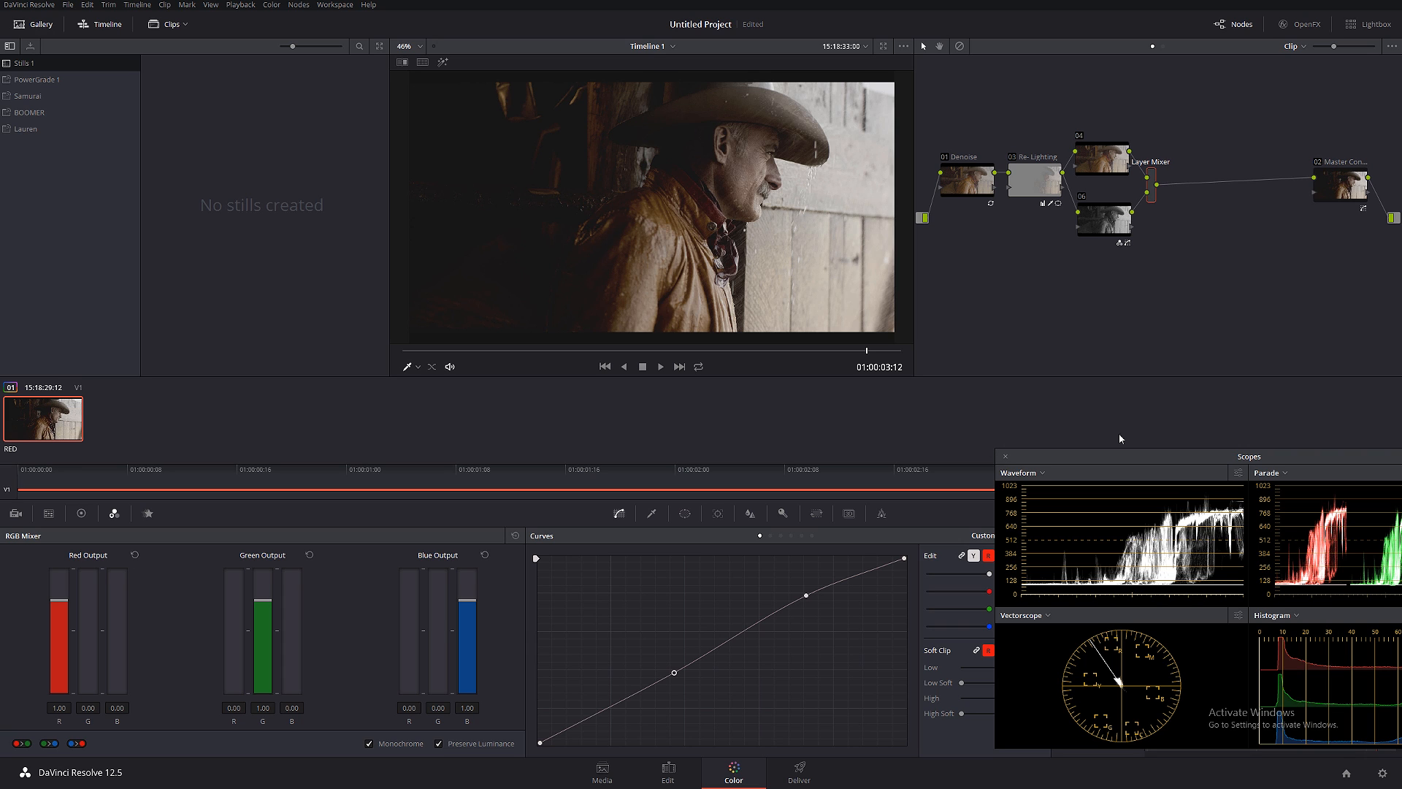
{"action": "key", "text": "alt+s"}
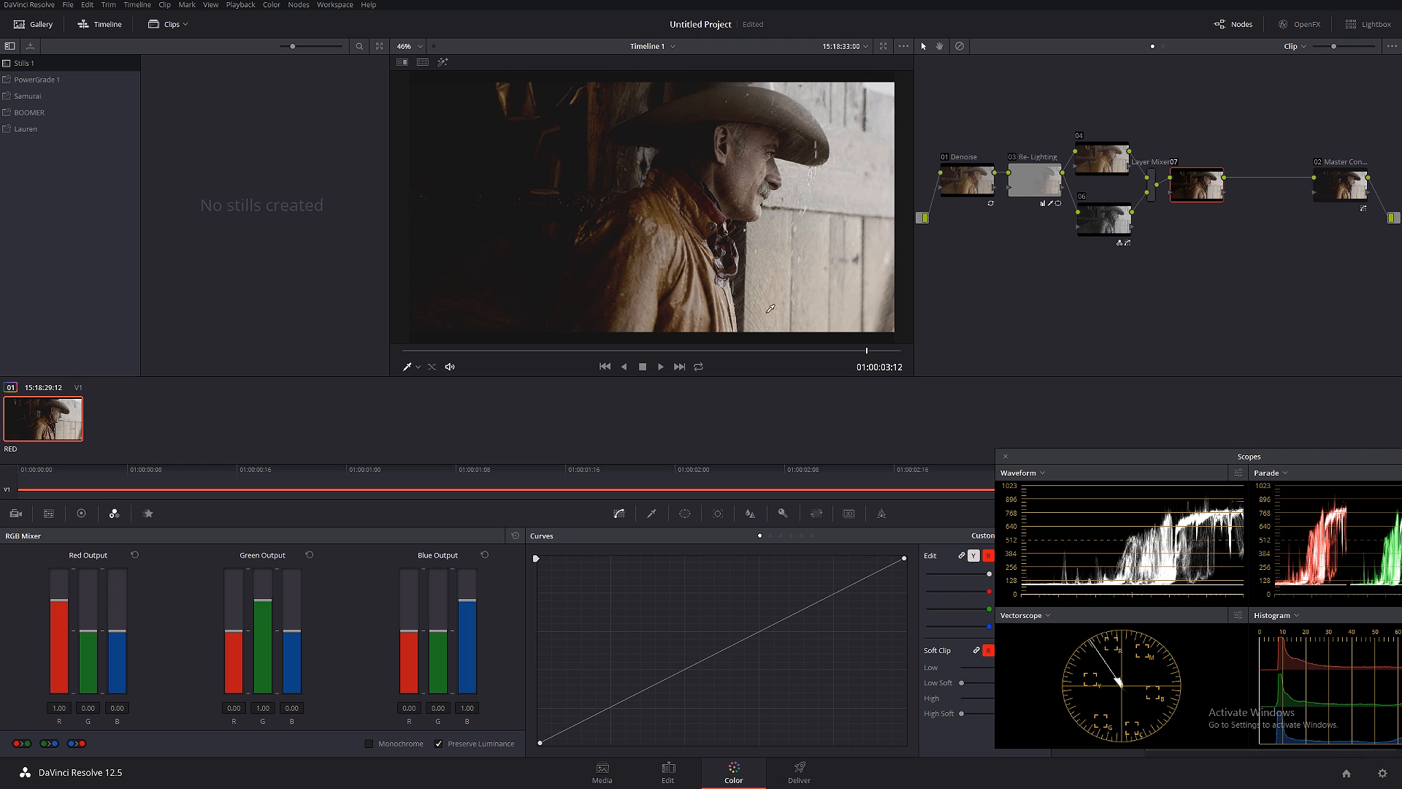
Compare the shot with the monochrome layer node disabled and enabled, and with the whole grade bypassed and restored.
{"action": "left_click", "coordinate": [1082, 197]}
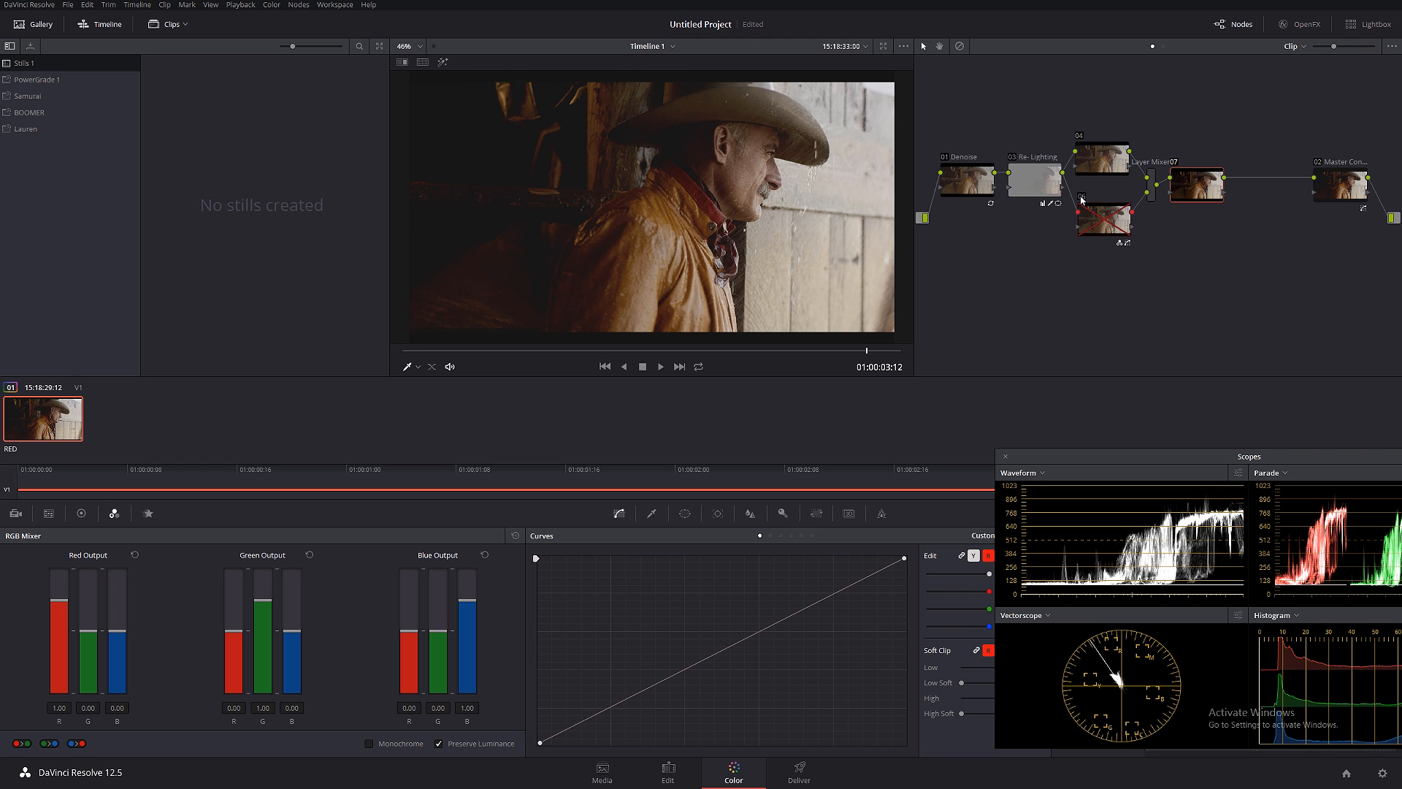
{"action": "left_click", "coordinate": [1081, 198]}
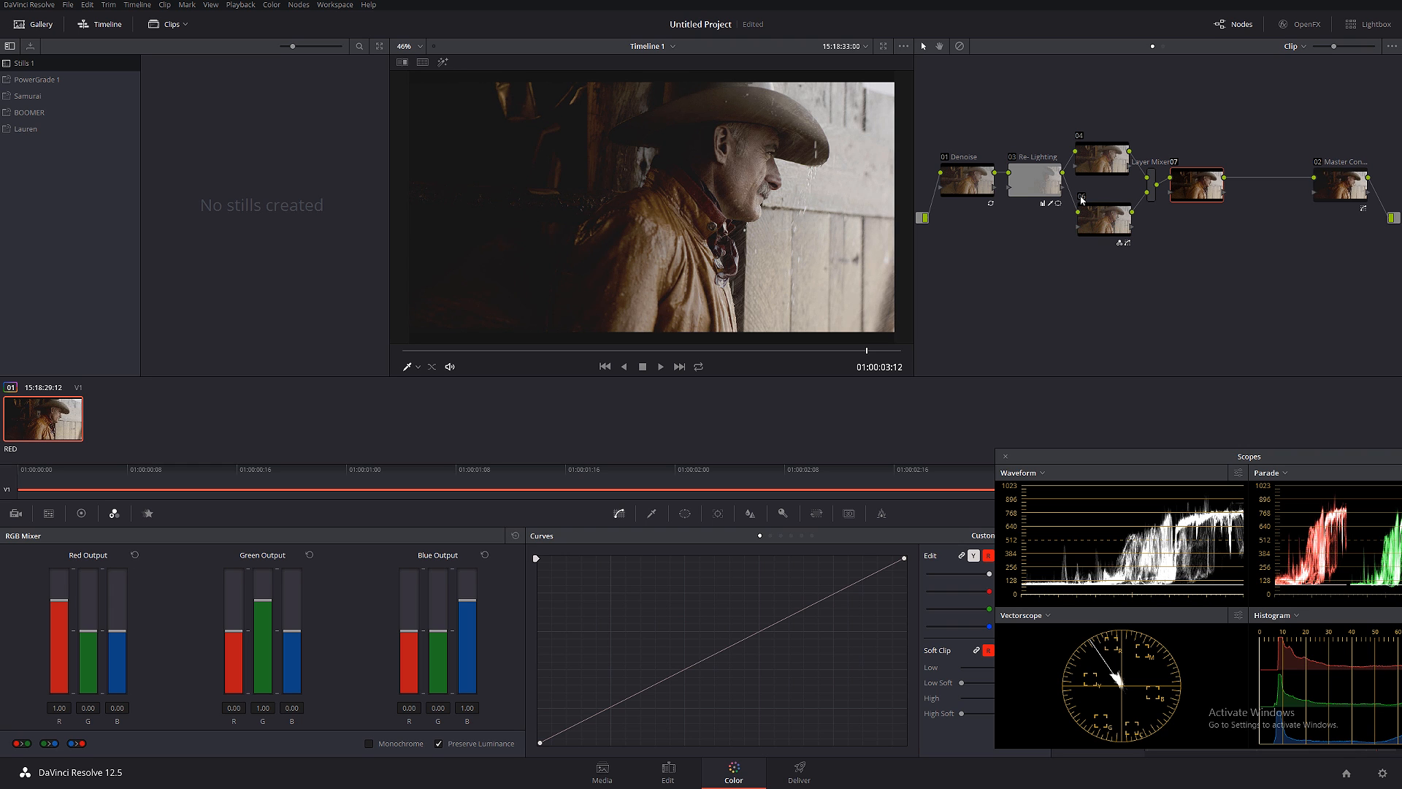
{"action": "left_click", "coordinate": [1082, 198]}
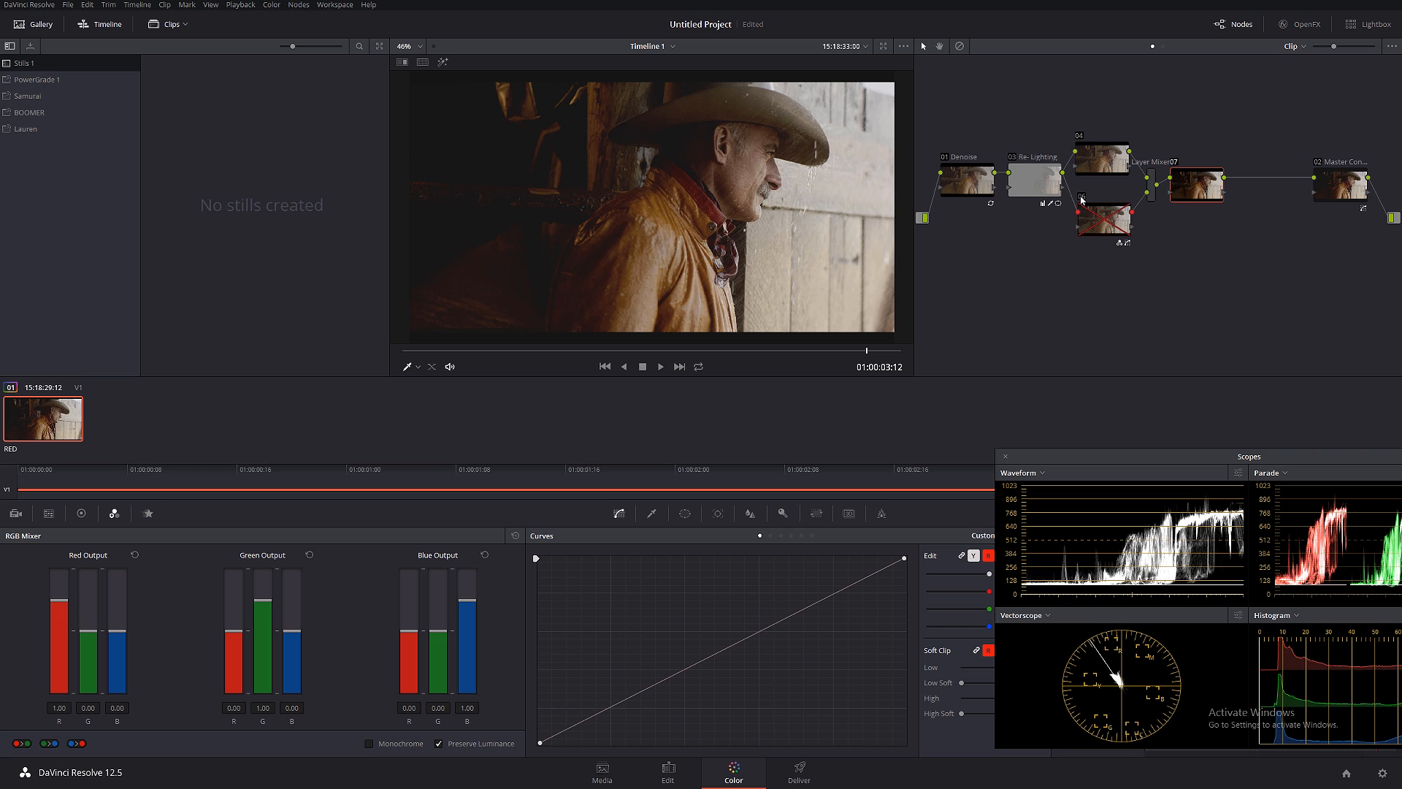
{"action": "left_click", "coordinate": [1082, 198]}
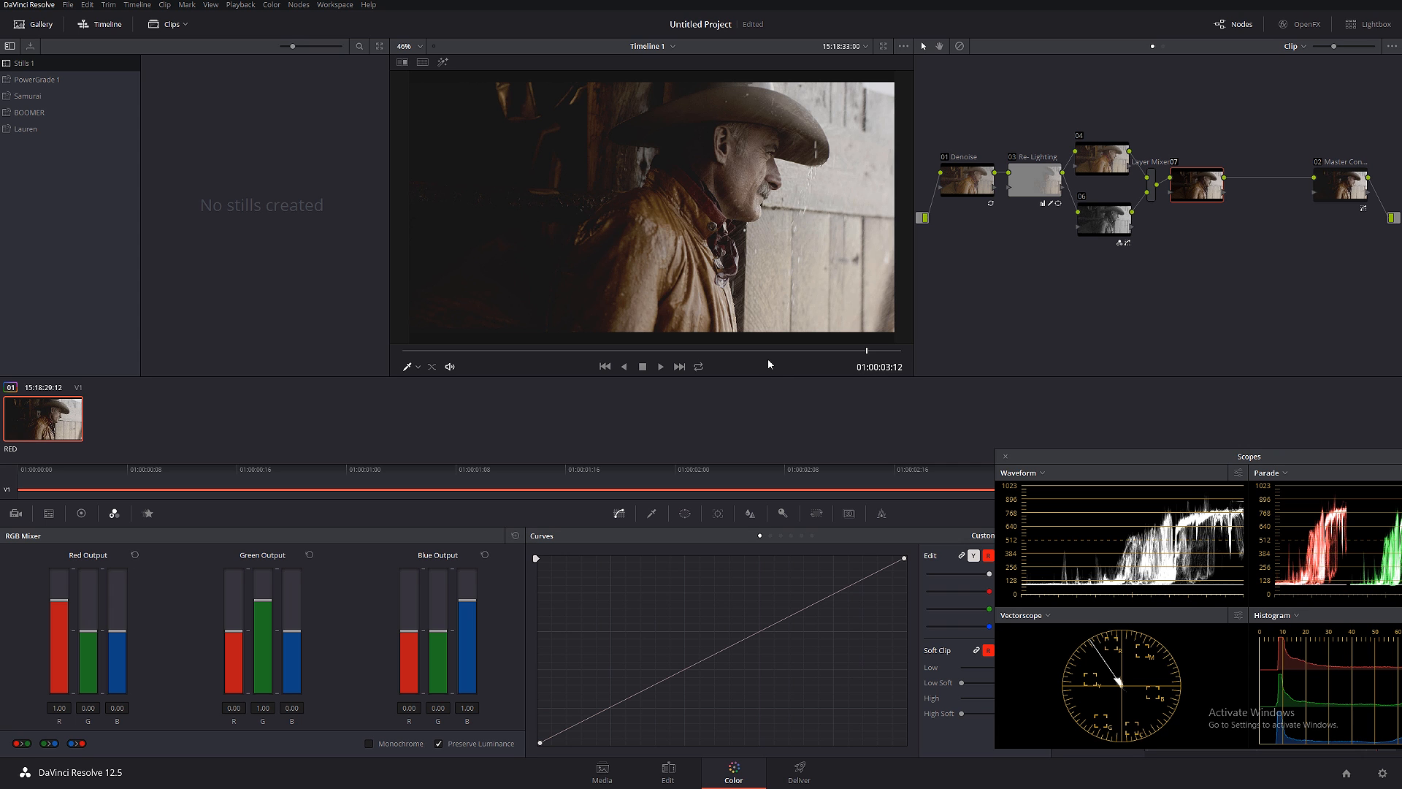
{"action": "key", "text": "alt+d"}
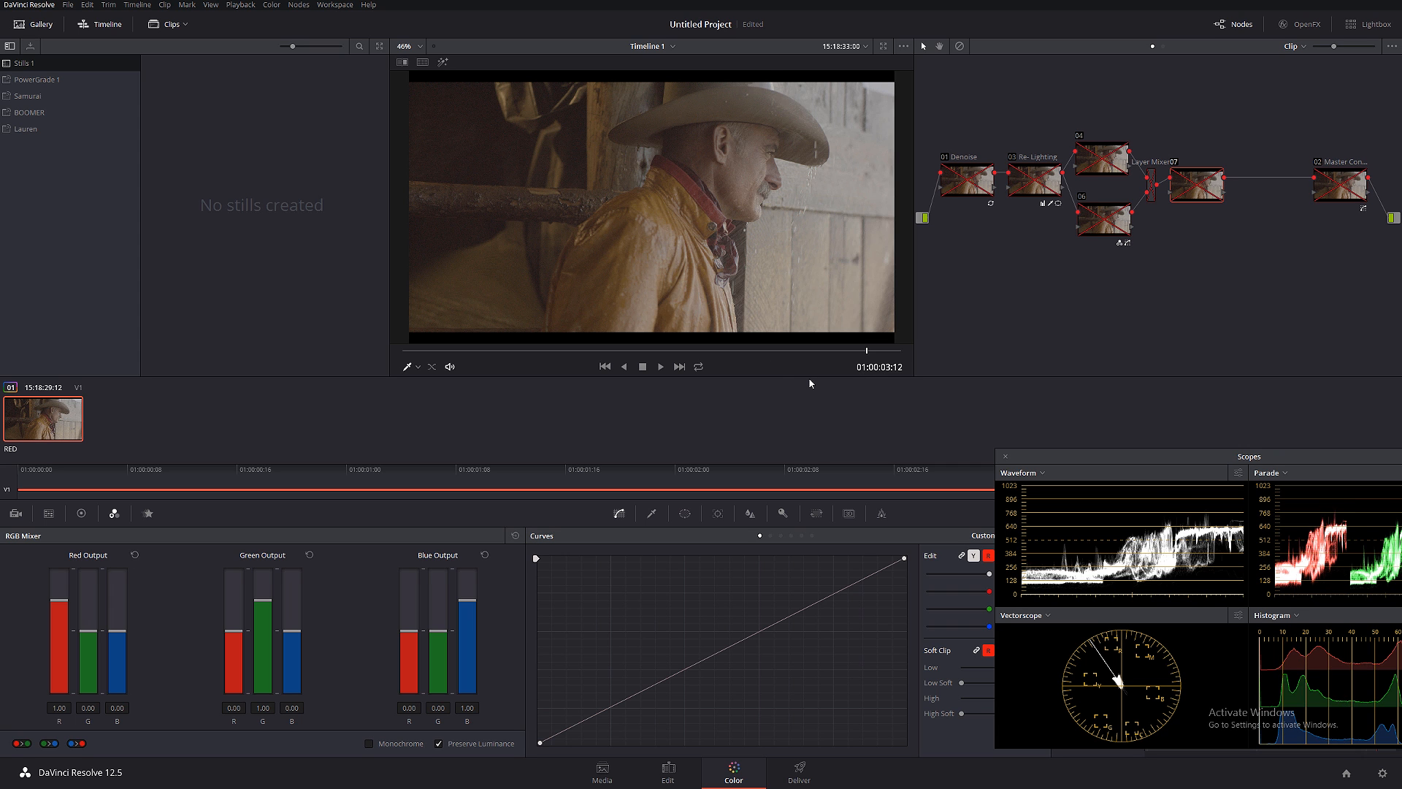
{"action": "key", "text": "alt+d"}
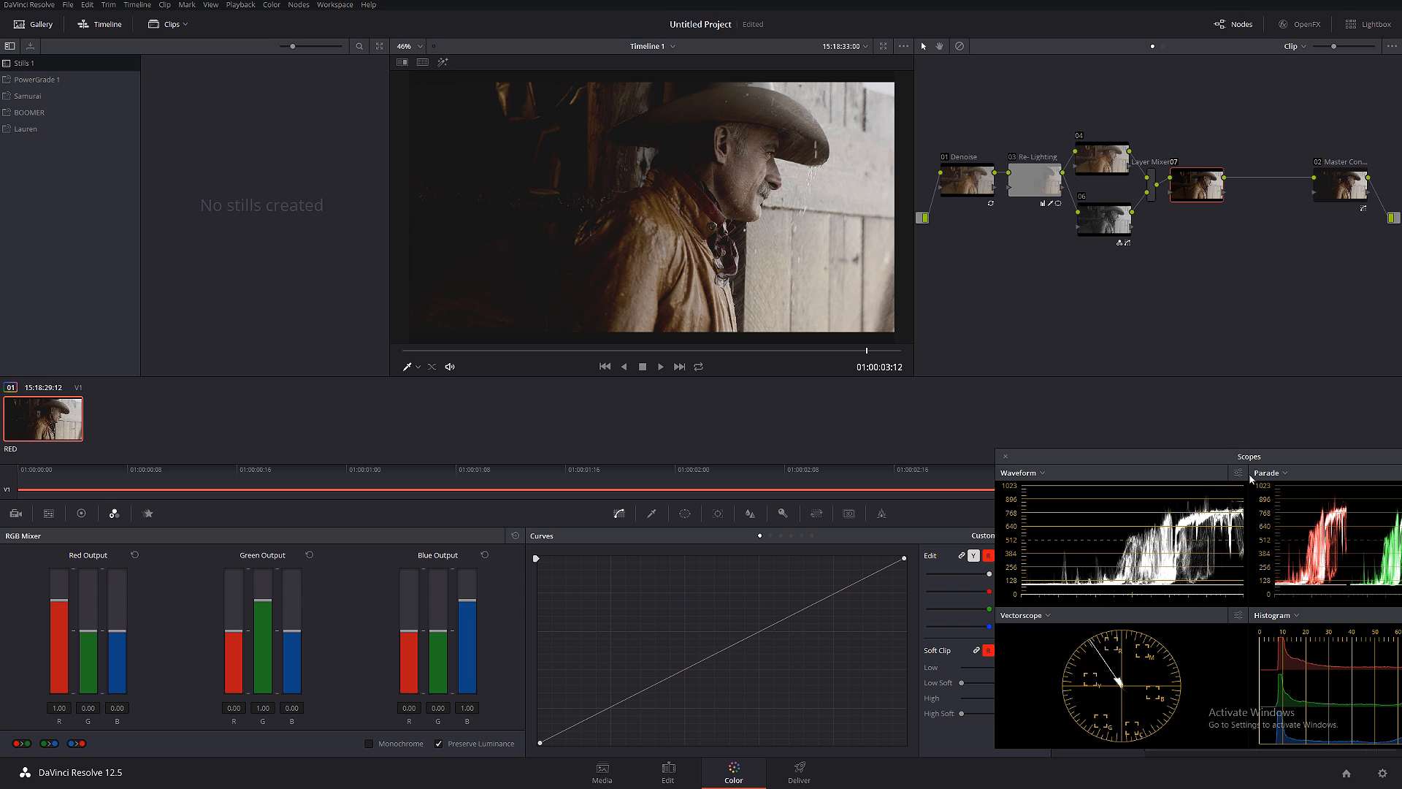
Uncover more of the scopes and compare the shot with the Master Contrast node, then the whole grade, off and on.
{"action": "left_click_drag", "start_coordinate": [1220, 455], "coordinate": [1148, 455]}
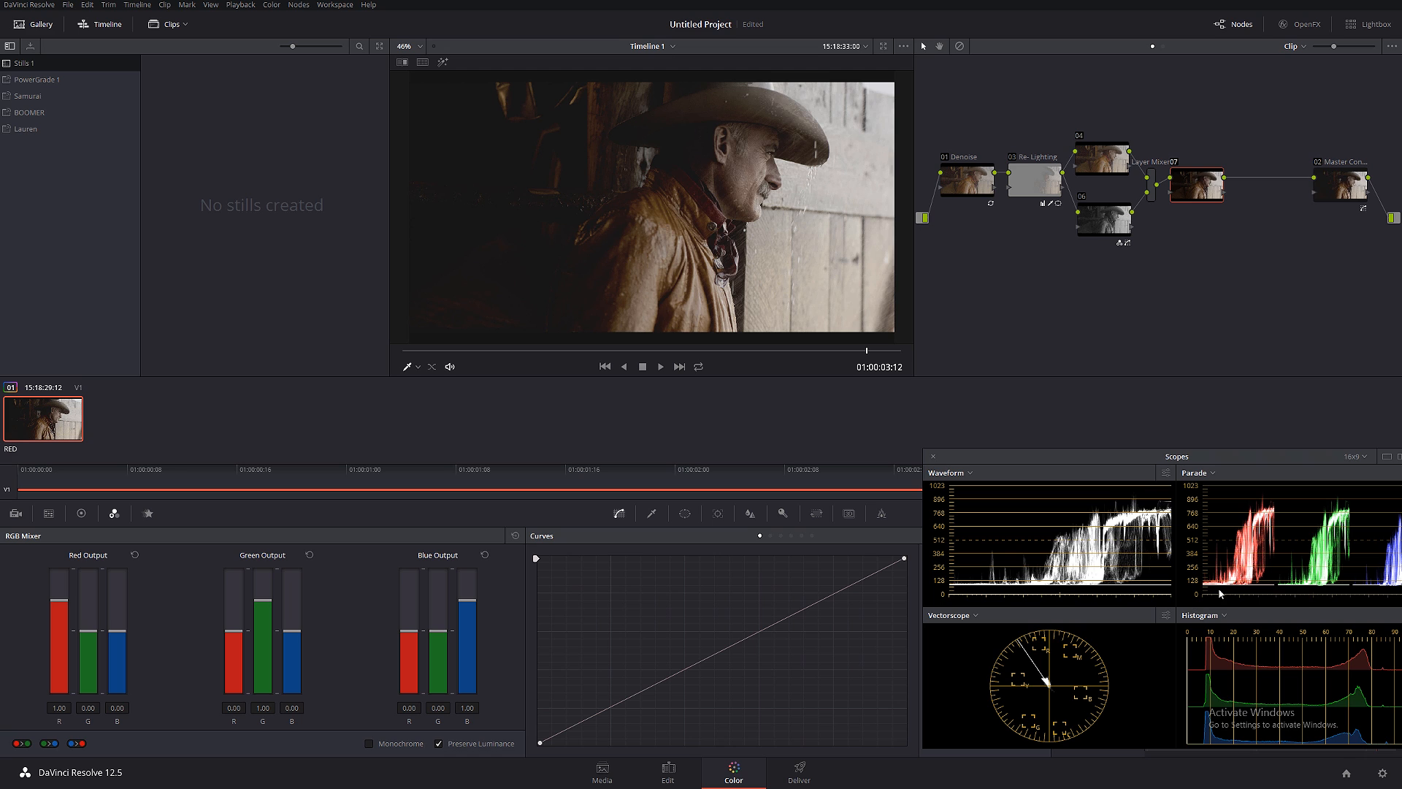
{"action": "left_click", "coordinate": [1318, 163]}
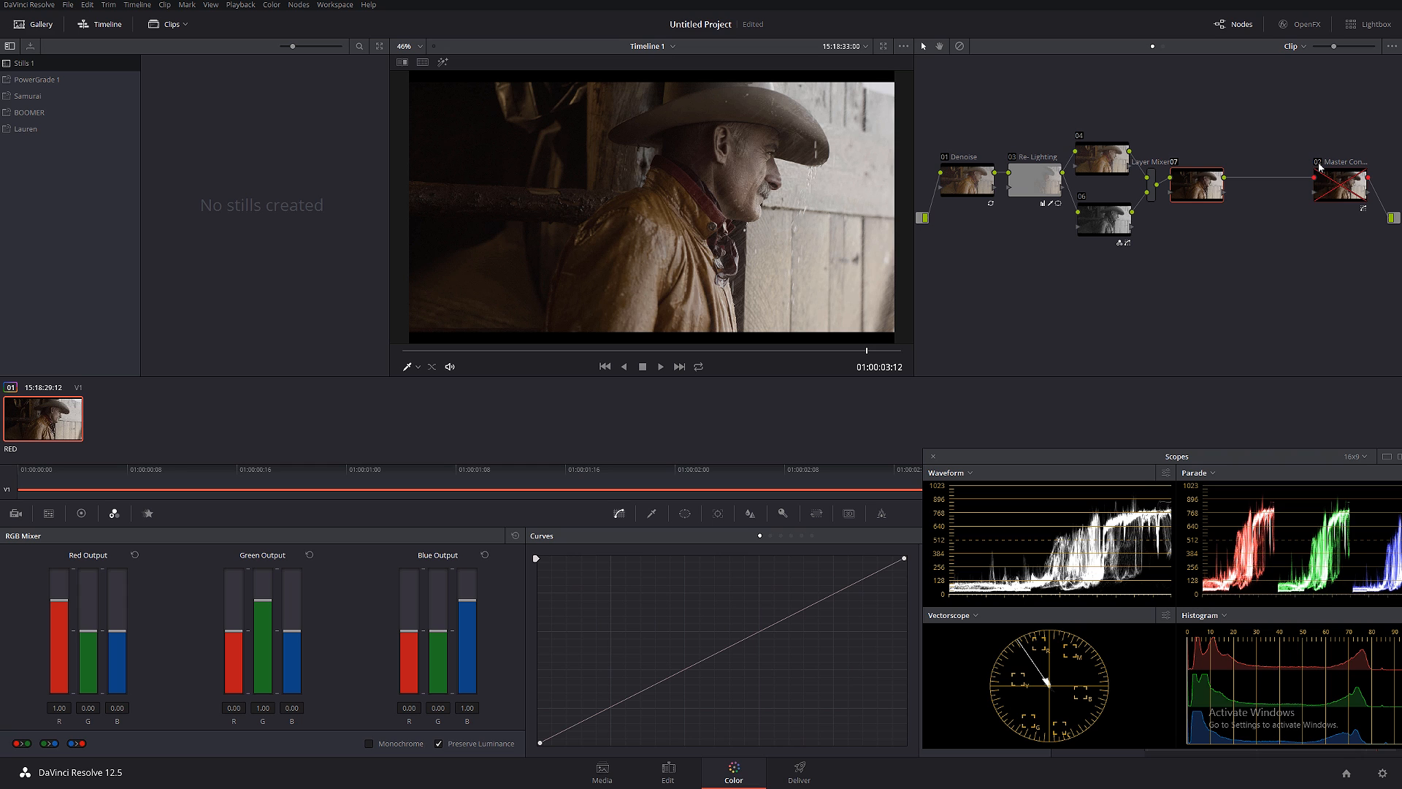
{"action": "left_click", "coordinate": [1320, 167]}
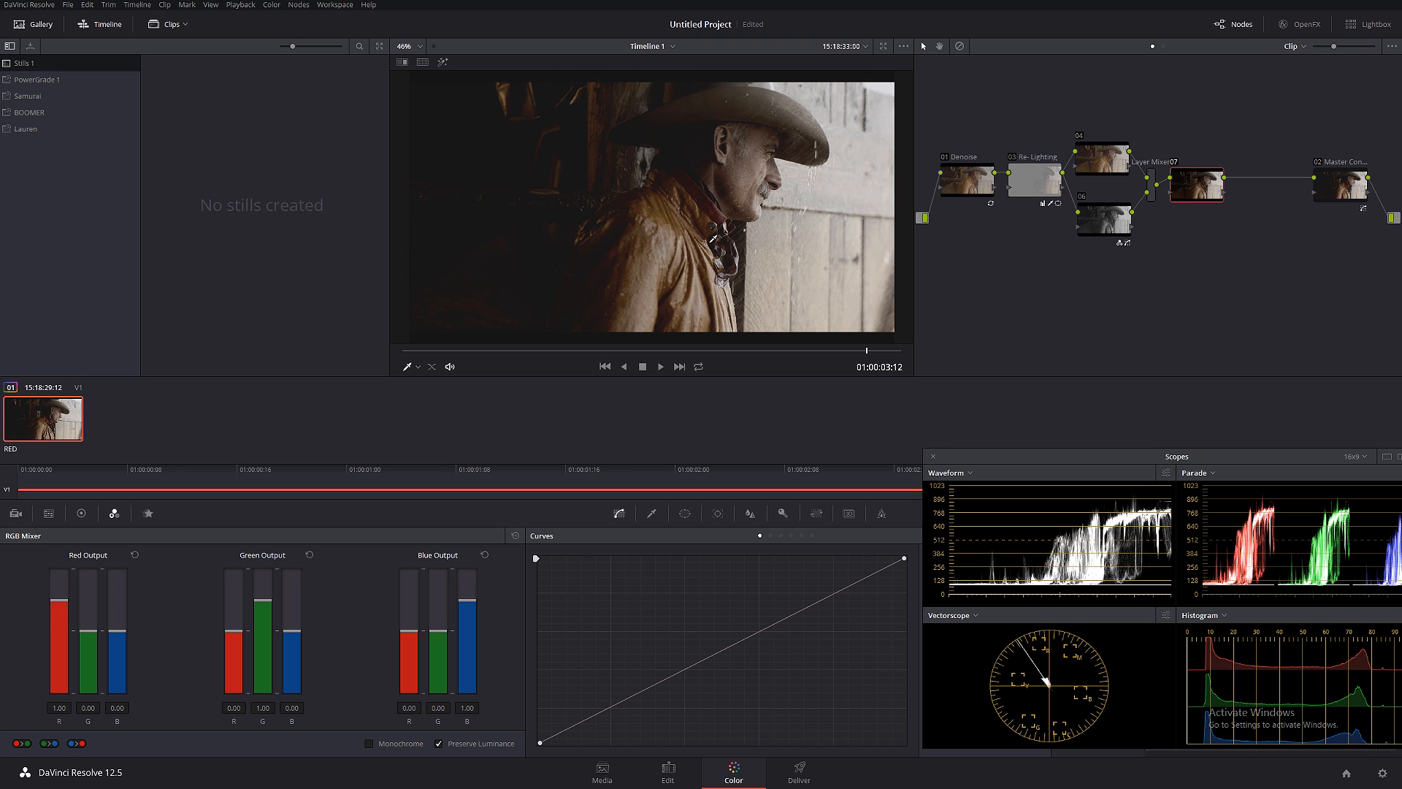
{"action": "key", "text": "alt+d"}
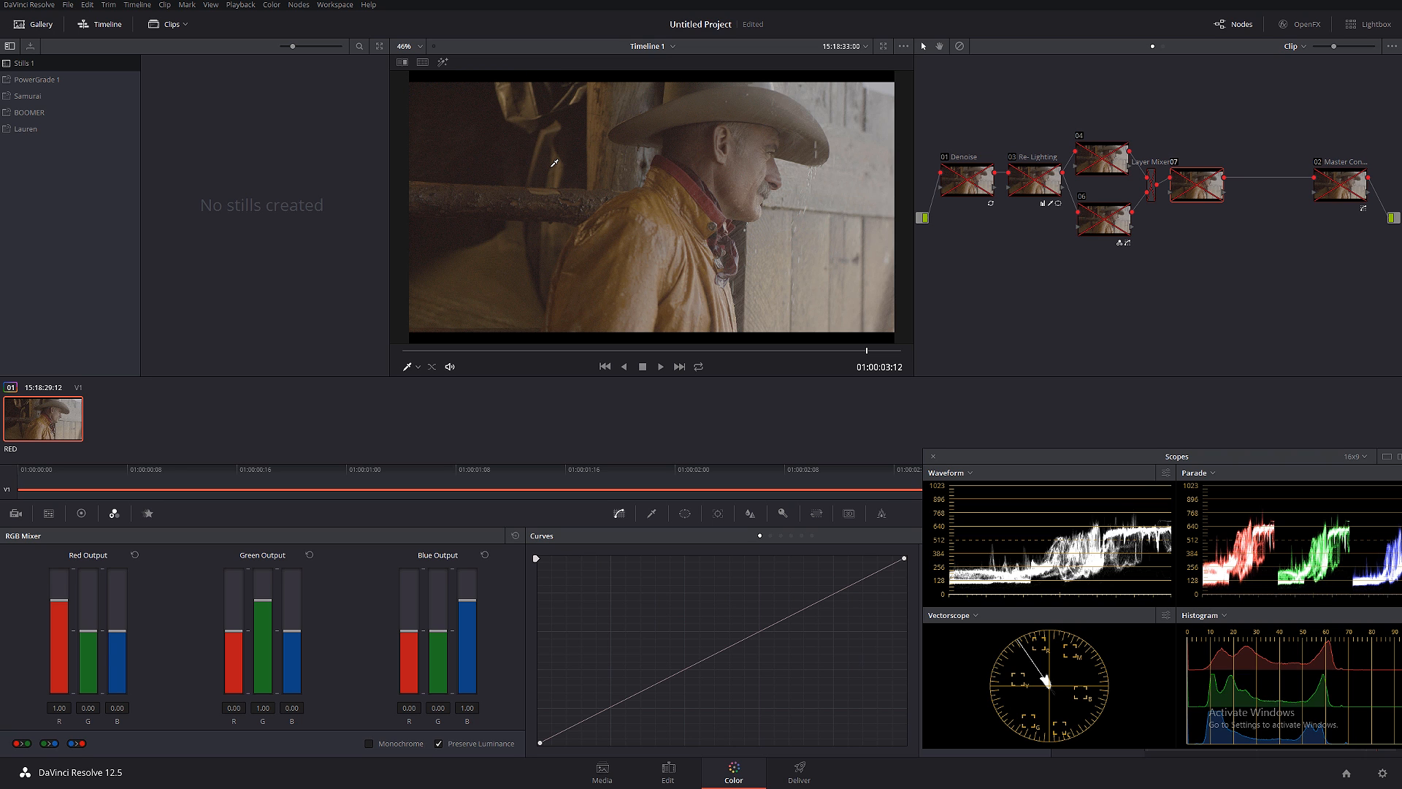
{"action": "key", "text": "alt+d"}
Shift the new node after the Layer Mixer slightly along the graph and label it Background.
{"action": "left_click_drag", "start_coordinate": [1190, 189], "coordinate": [1196, 189]}
{"action": "right_click", "coordinate": [1196, 190]}
{"action": "key", "text": "Escape"}
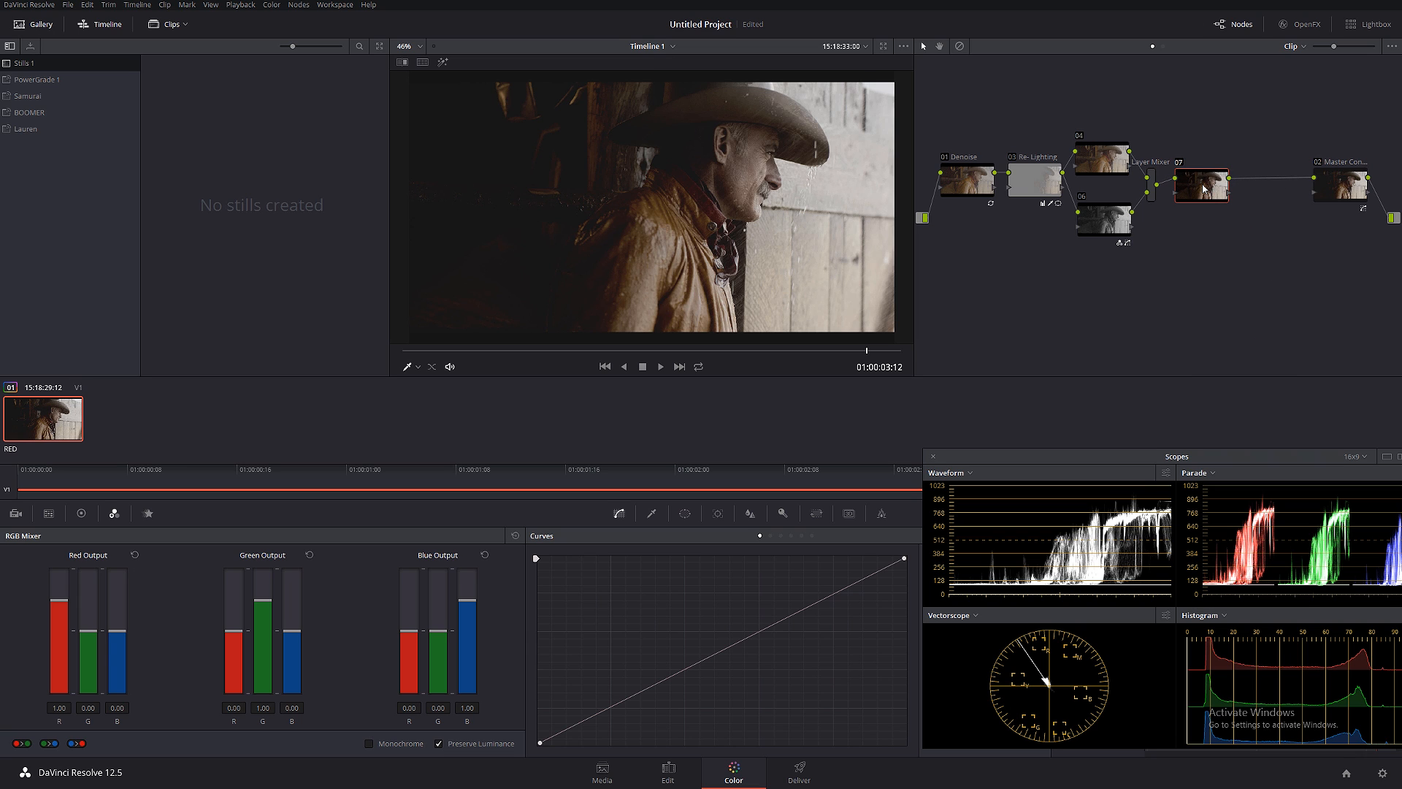
{"action": "type", "text": "Background"}
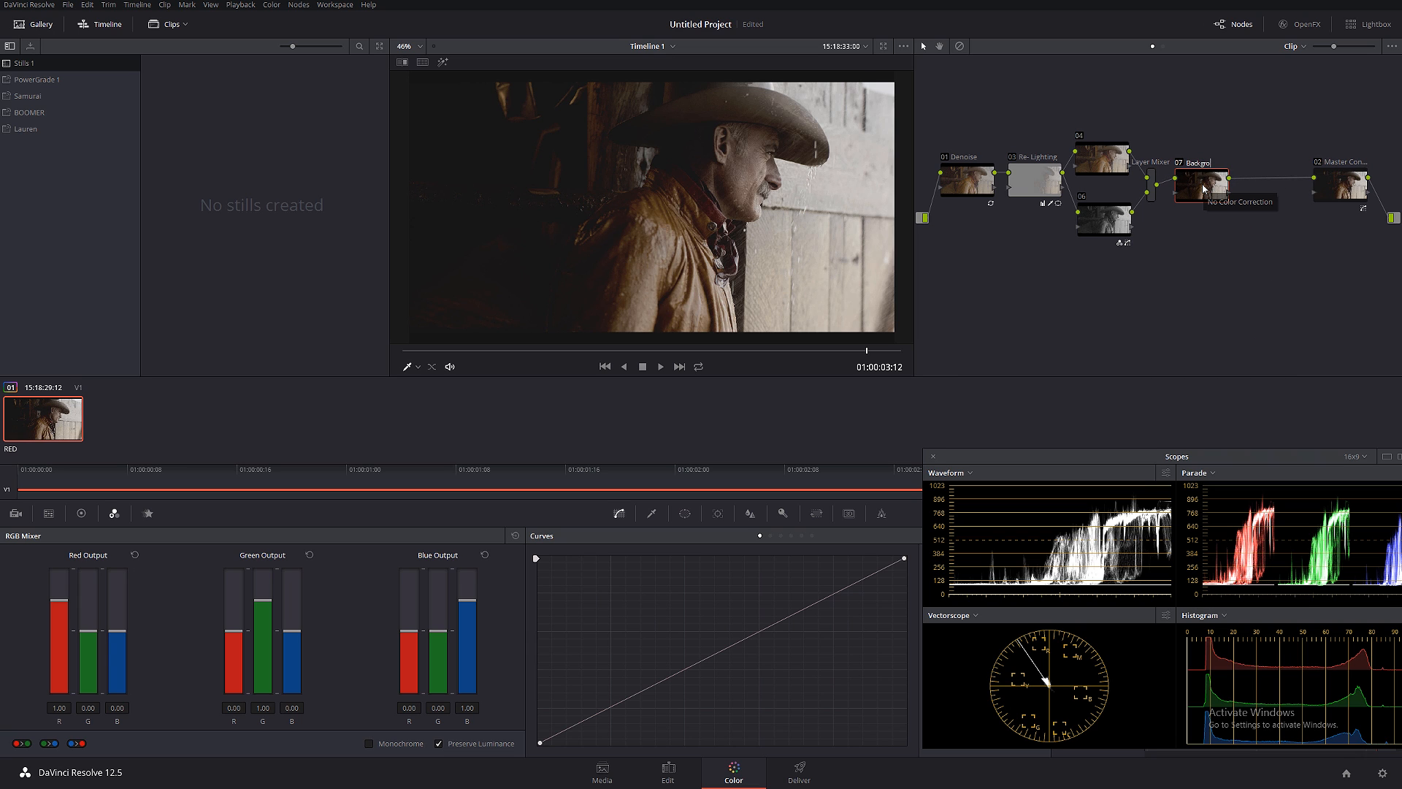
{"action": "key", "text": "Return"}
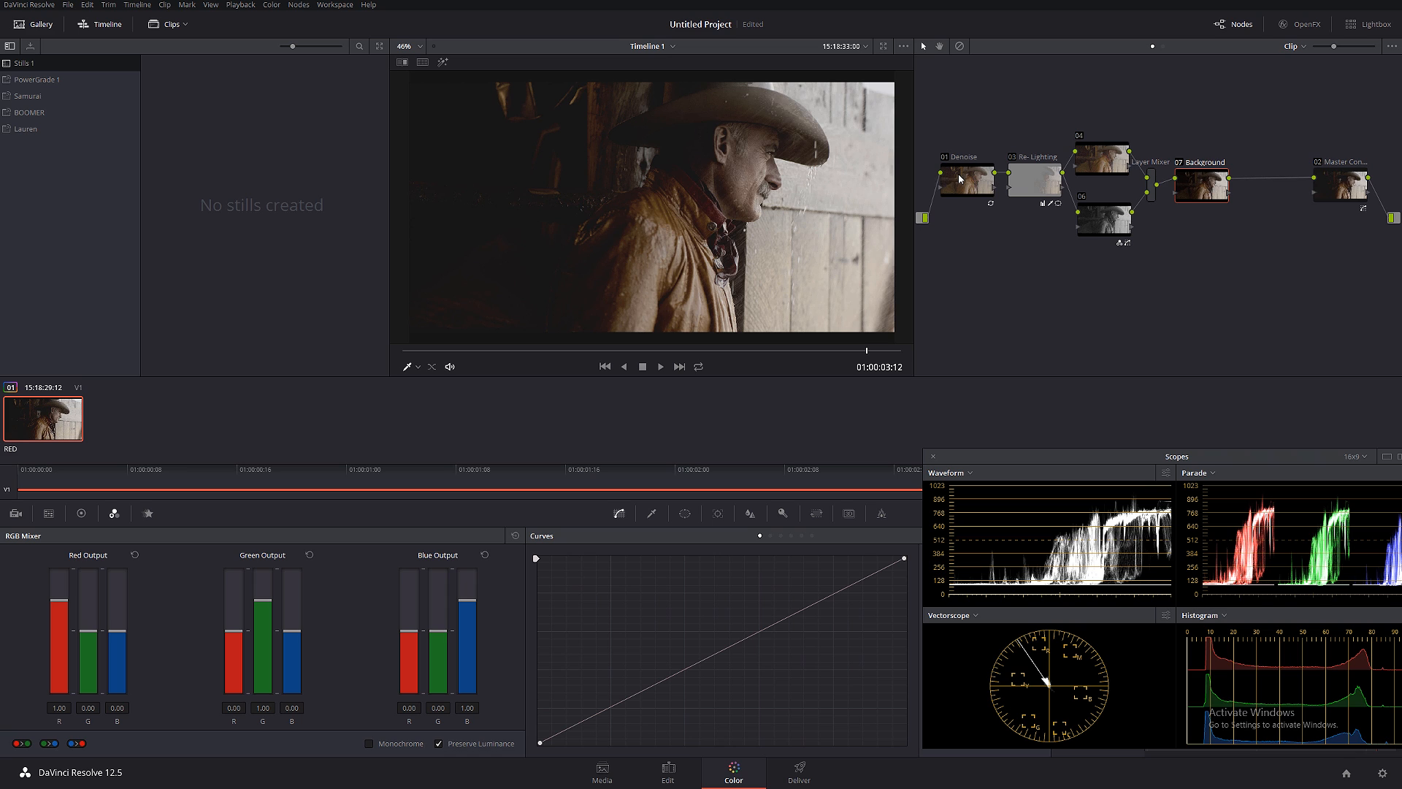
Rearrange the nodes from Denoise to Background into a tidier layout and compare the shot with the whole grade bypassed.
{"action": "left_click_drag", "start_coordinate": [959, 179], "coordinate": [1004, 184]}
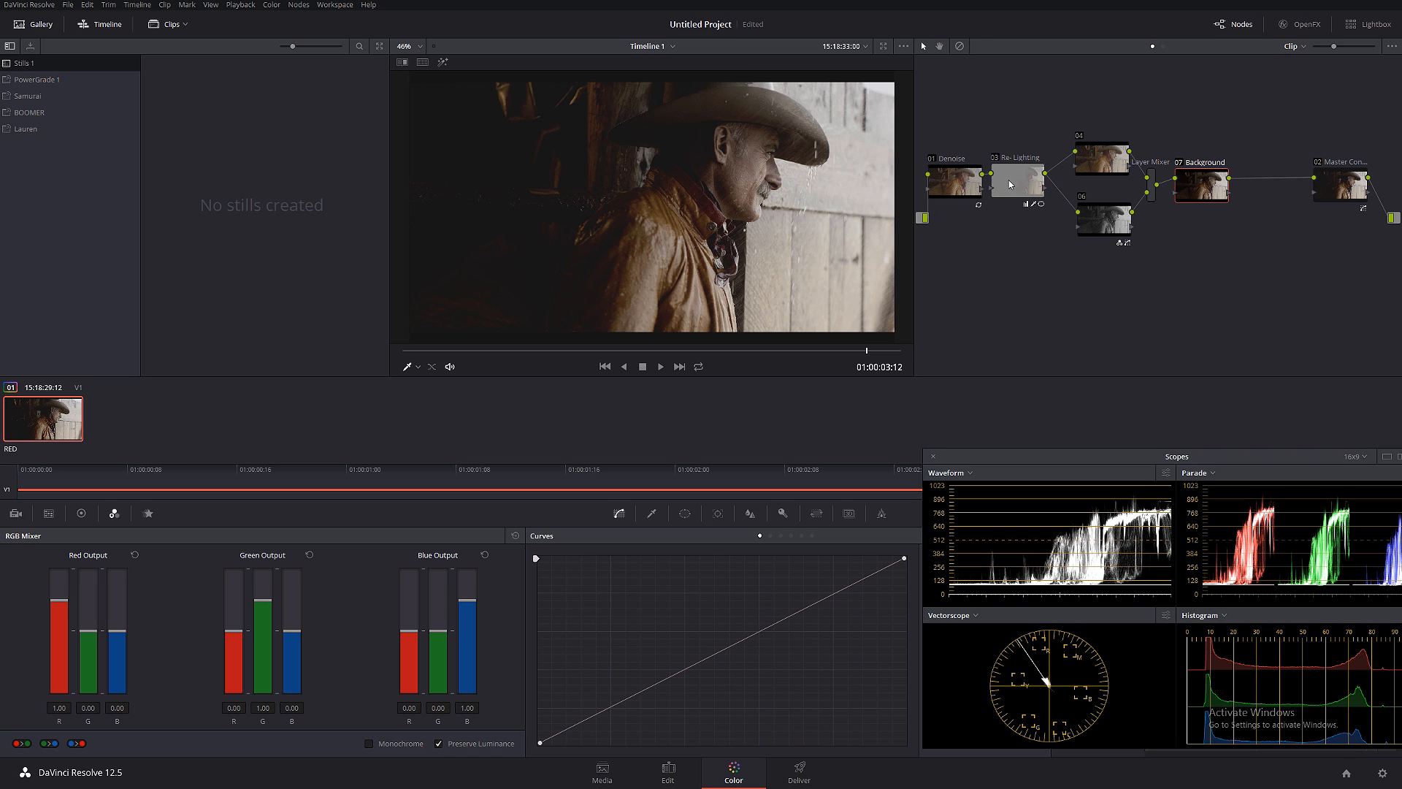
{"action": "left_click_drag", "start_coordinate": [1103, 159], "coordinate": [1085, 139]}
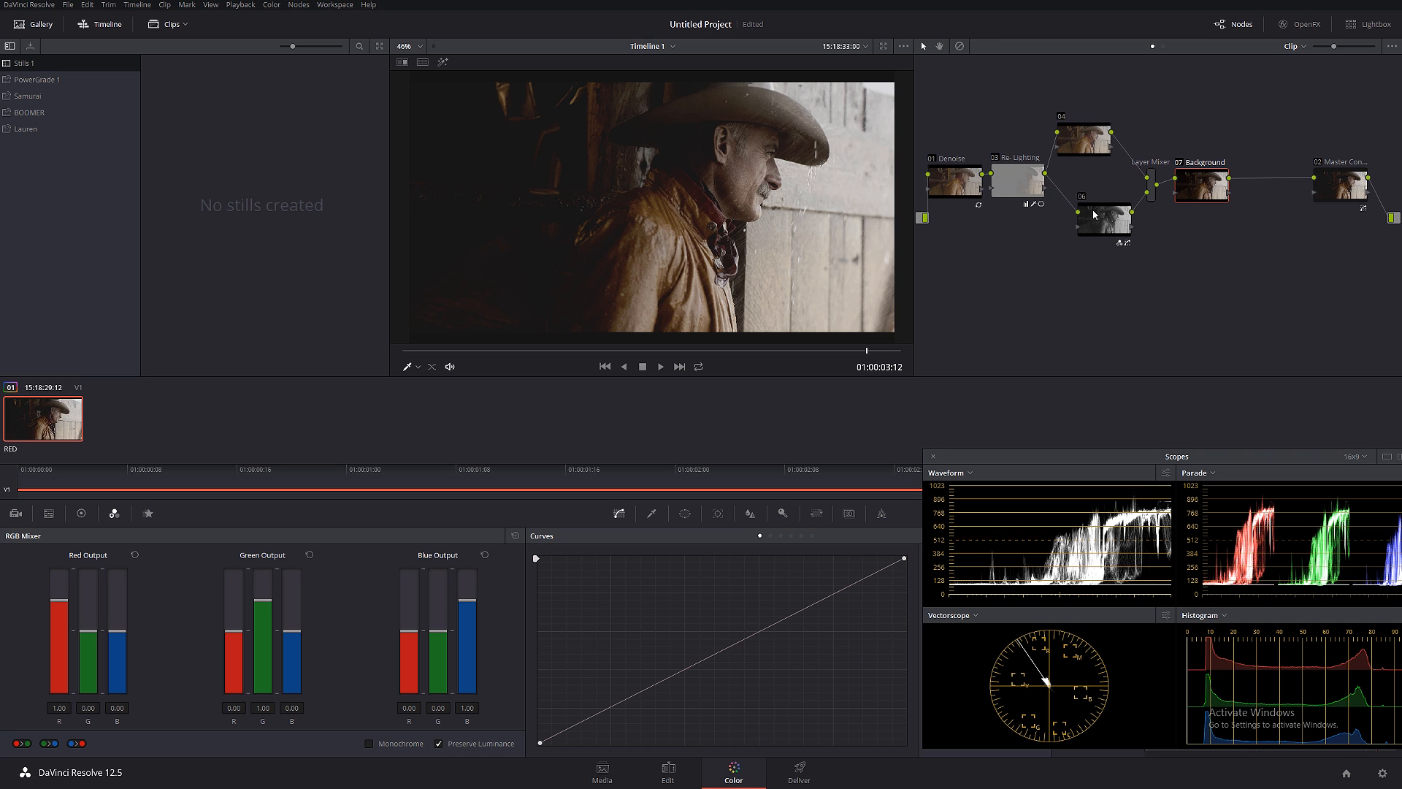
{"action": "left_click_drag", "start_coordinate": [1095, 213], "coordinate": [1176, 172]}
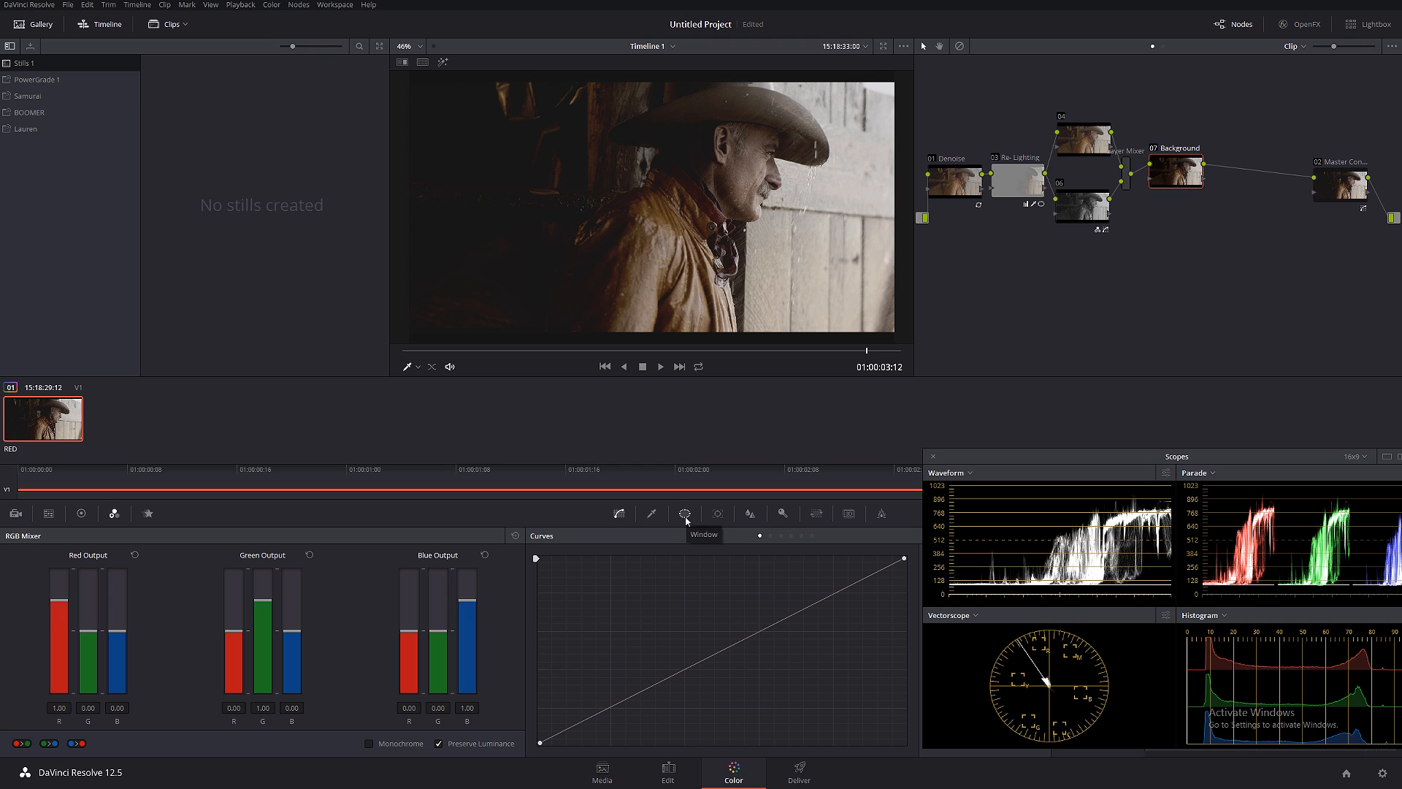
{"action": "key", "text": "shift+d"}
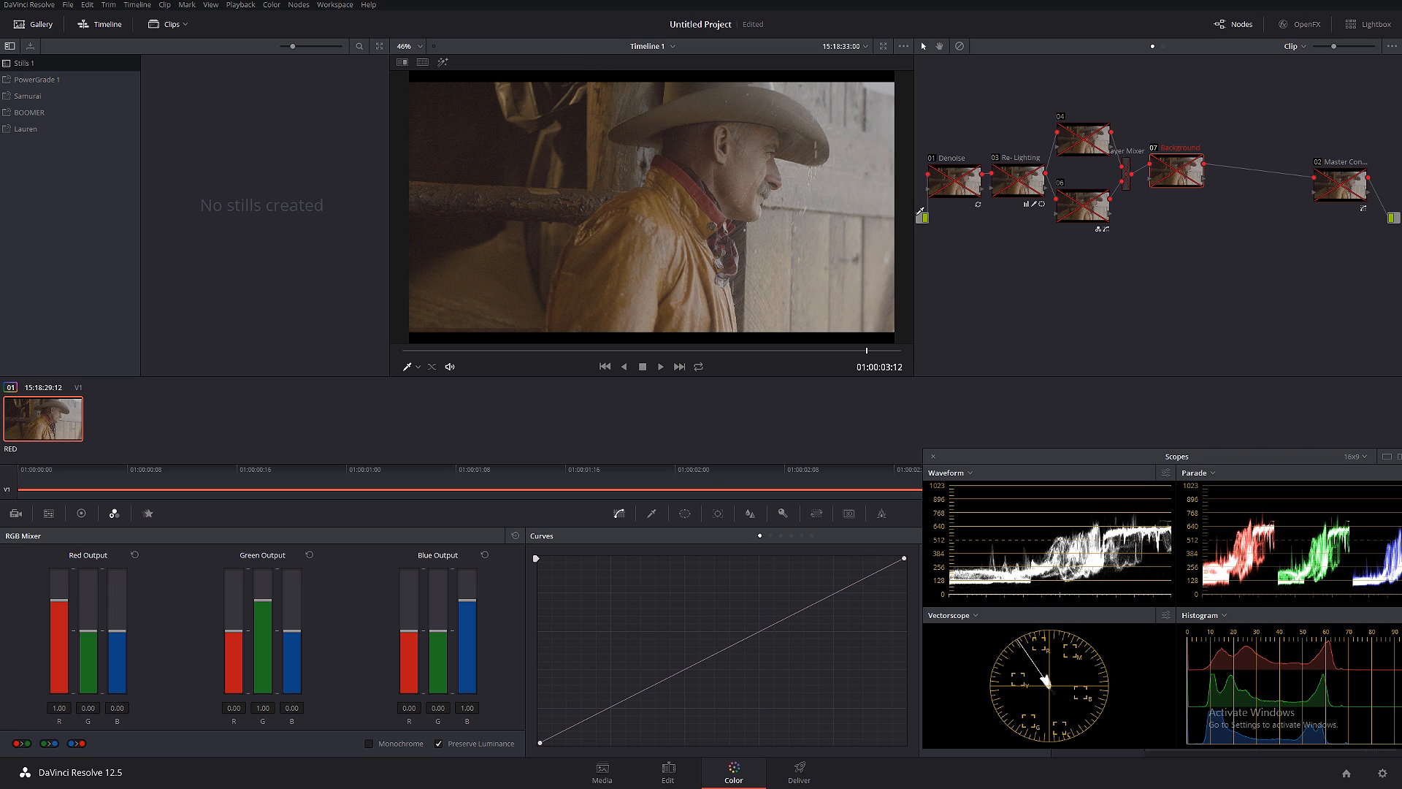
{"action": "key", "text": "shift+d"}
With the Master Contrast node disabled, draw a closed curve window around the wooden beam behind the man on the Background node.
{"action": "left_click", "coordinate": [684, 513]}
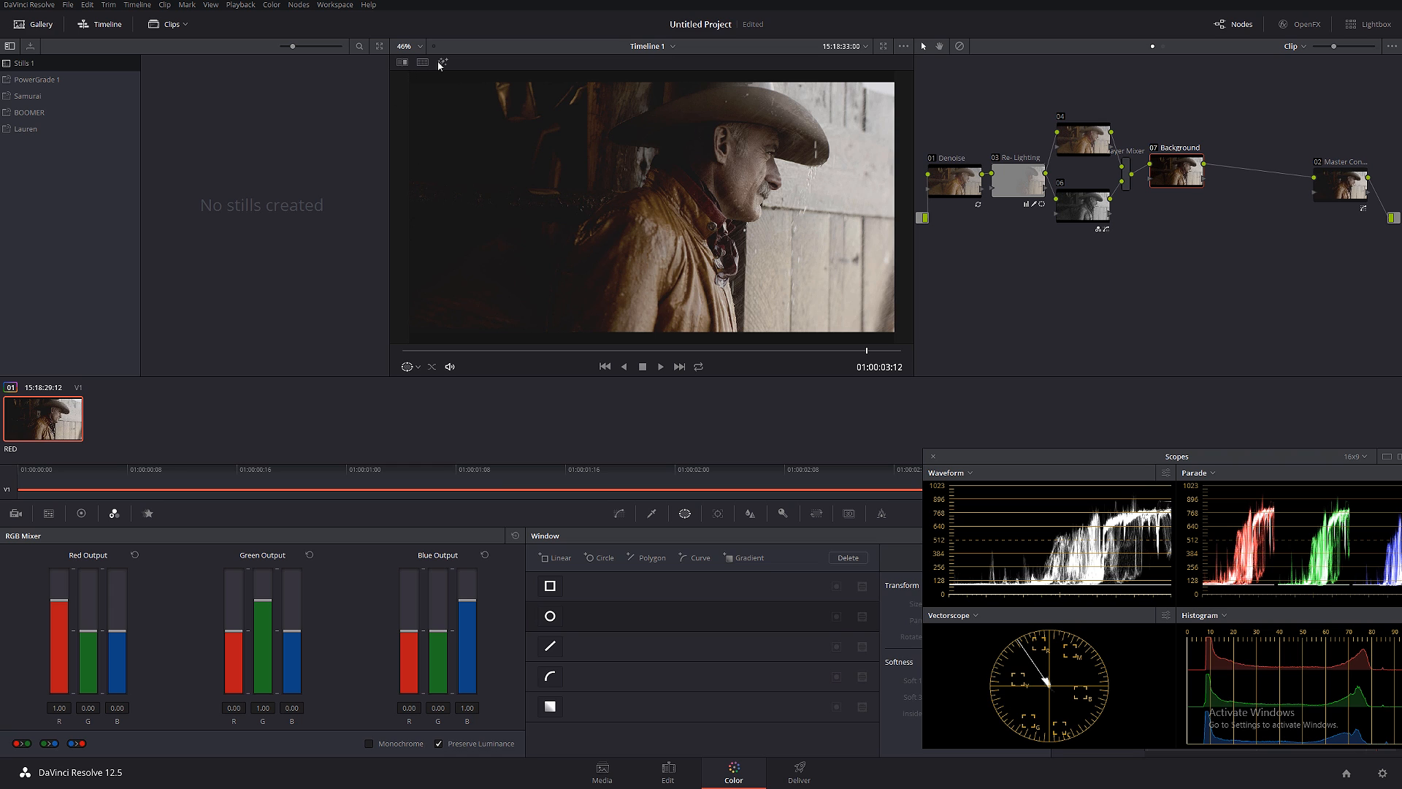
{"action": "left_click", "coordinate": [552, 678]}
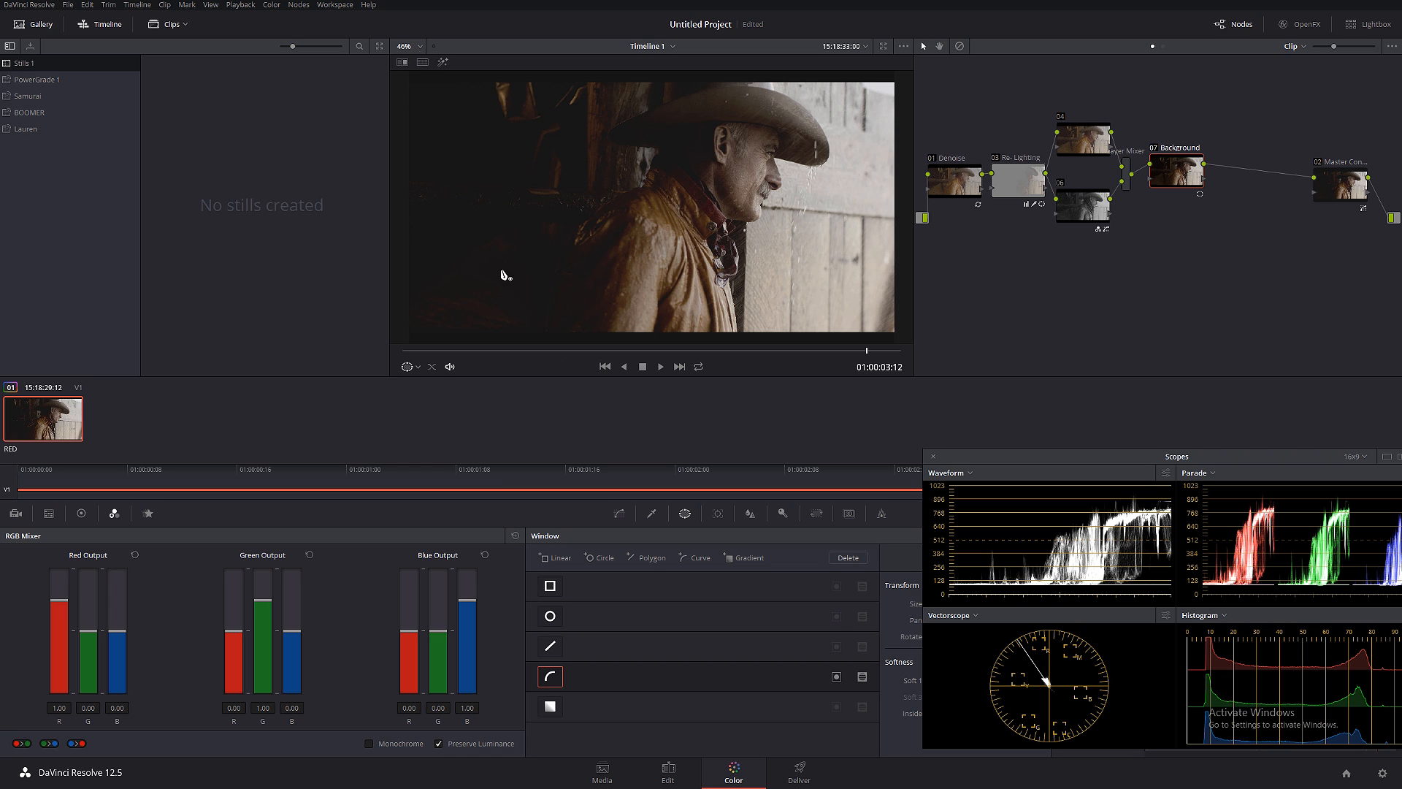
{"action": "left_click", "coordinate": [1319, 163]}
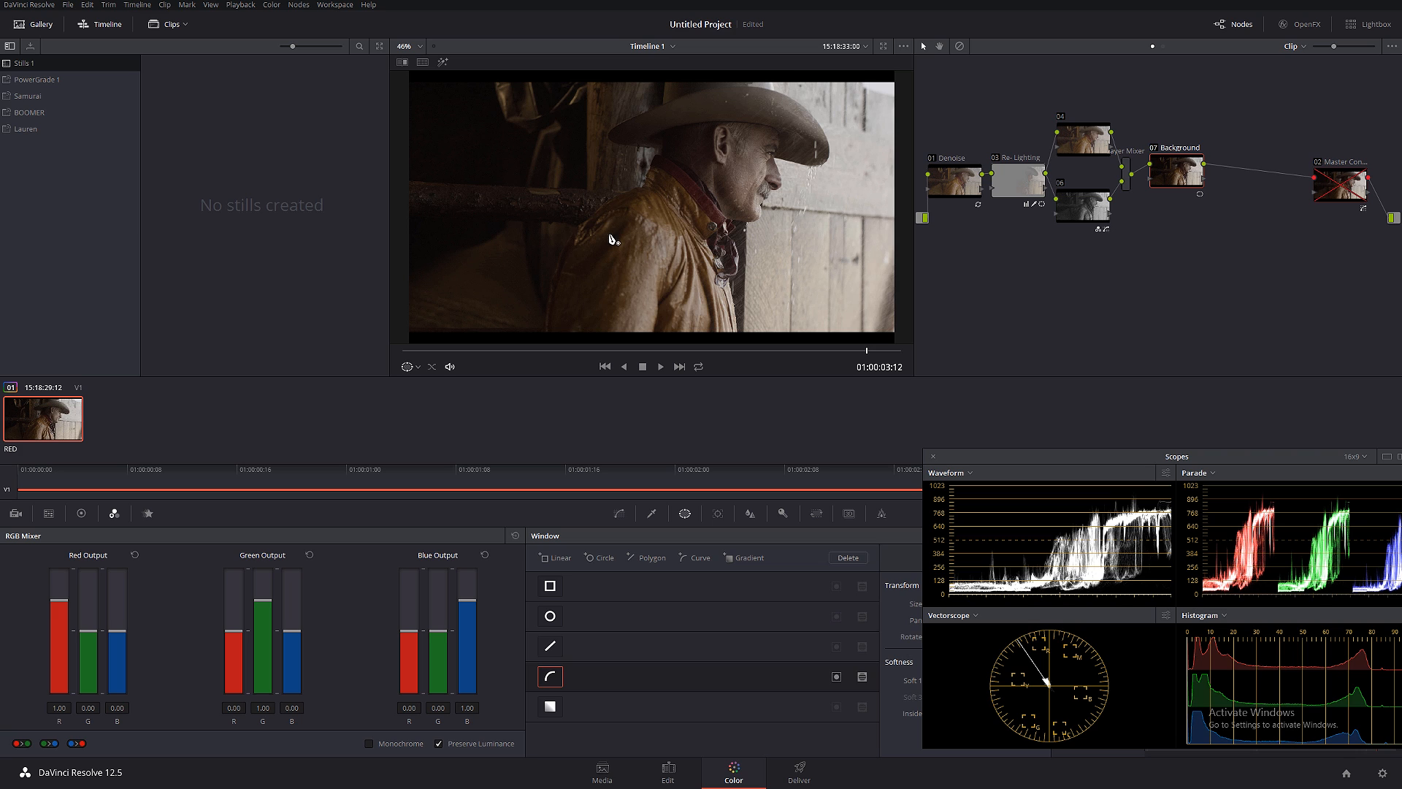
{"action": "left_click", "coordinate": [626, 191]}
{"action": "left_click", "coordinate": [496, 188]}
{"action": "left_click", "coordinate": [400, 180]}
{"action": "left_click", "coordinate": [397, 210]}
{"action": "left_click", "coordinate": [460, 213]}
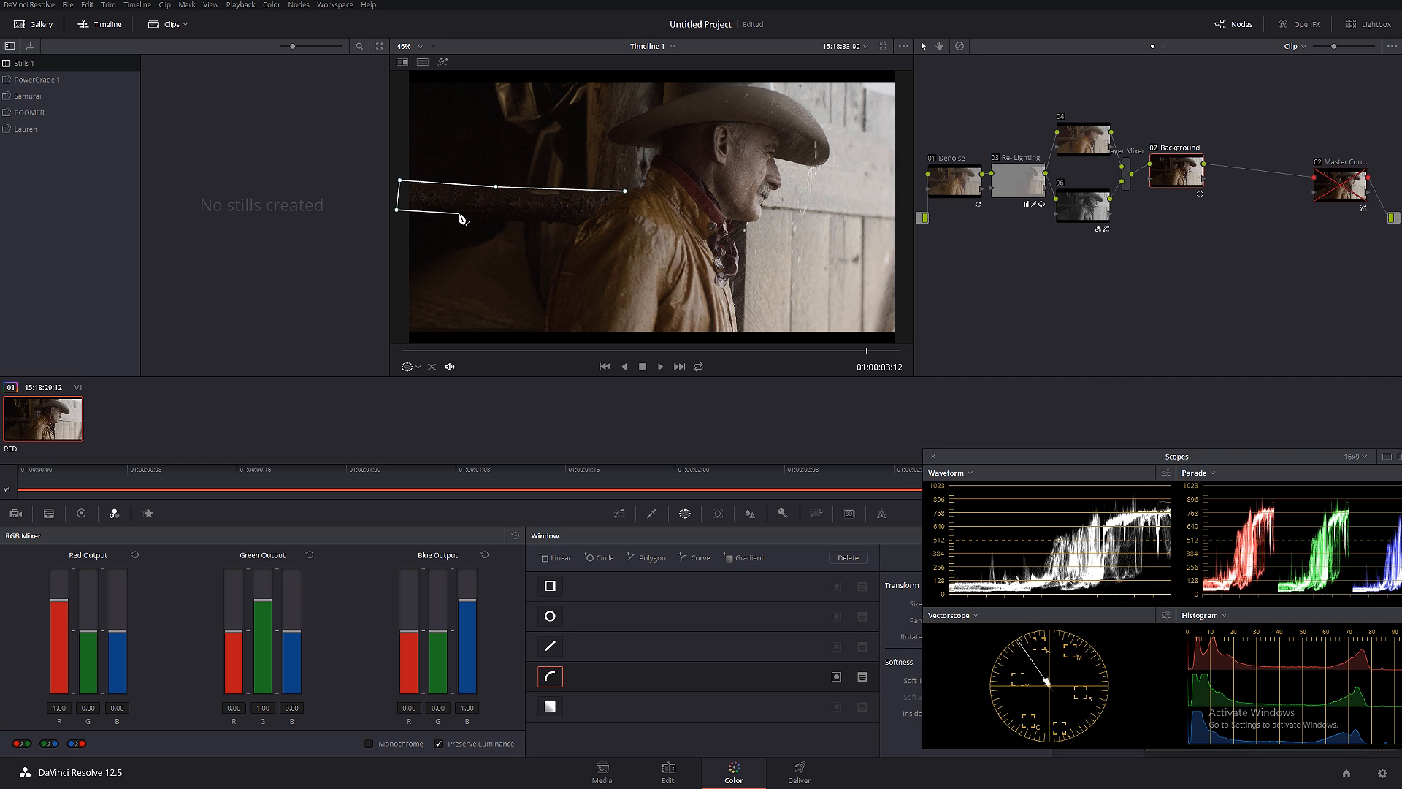
{"action": "left_click", "coordinate": [567, 222]}
{"action": "left_click", "coordinate": [584, 220]}
{"action": "left_click", "coordinate": [613, 198]}
{"action": "left_click", "coordinate": [625, 190]}
Track the beam window forward and backward through the clip using only Pan and Tilt, without Zoom, Rotate or Perspective 3D.
{"action": "left_click", "coordinate": [718, 515]}
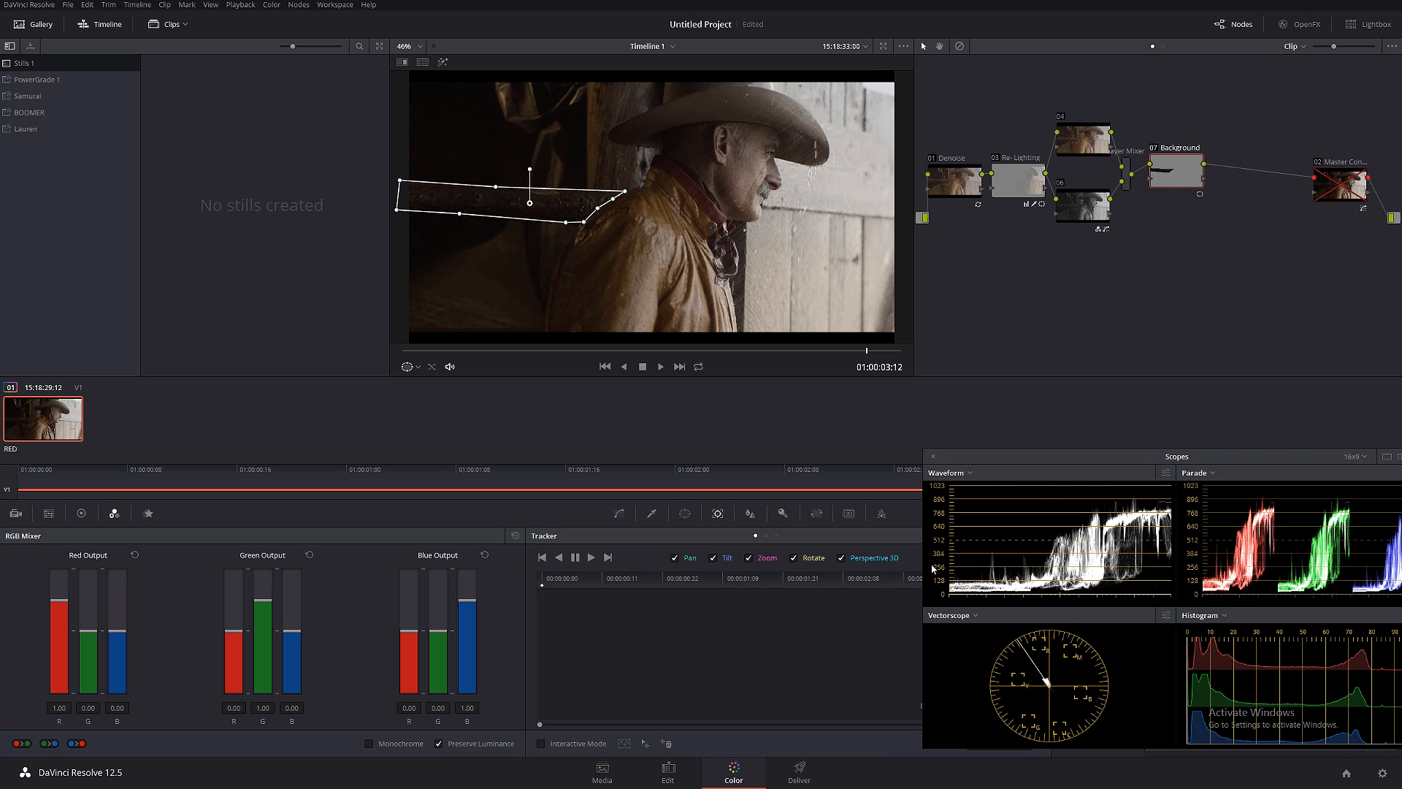
{"action": "left_click", "coordinate": [841, 558]}
{"action": "left_click", "coordinate": [795, 559]}
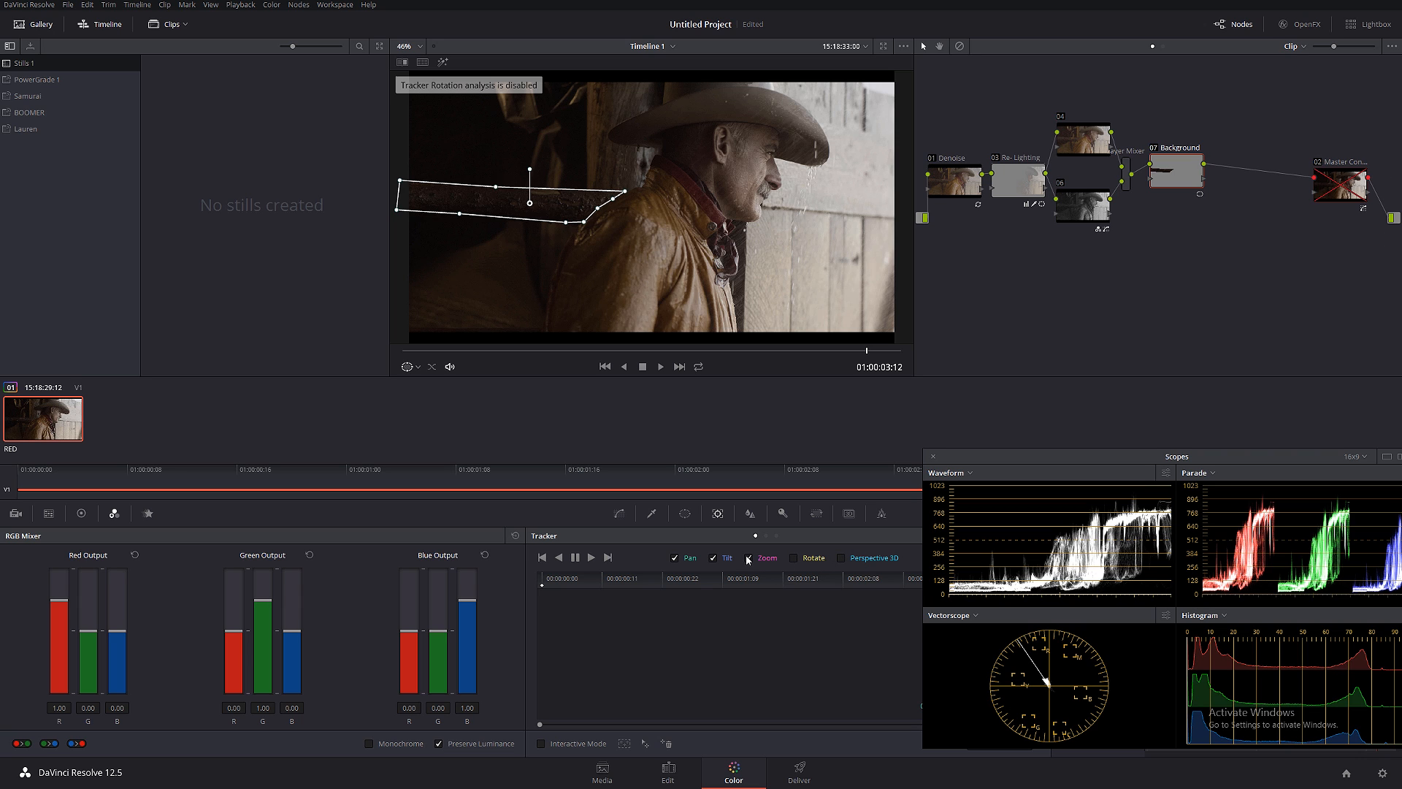
{"action": "left_click", "coordinate": [749, 559]}
{"action": "left_click", "coordinate": [748, 559]}
{"action": "left_click_drag", "start_coordinate": [1026, 458], "coordinate": [1167, 459]}
{"action": "left_click", "coordinate": [591, 558]}
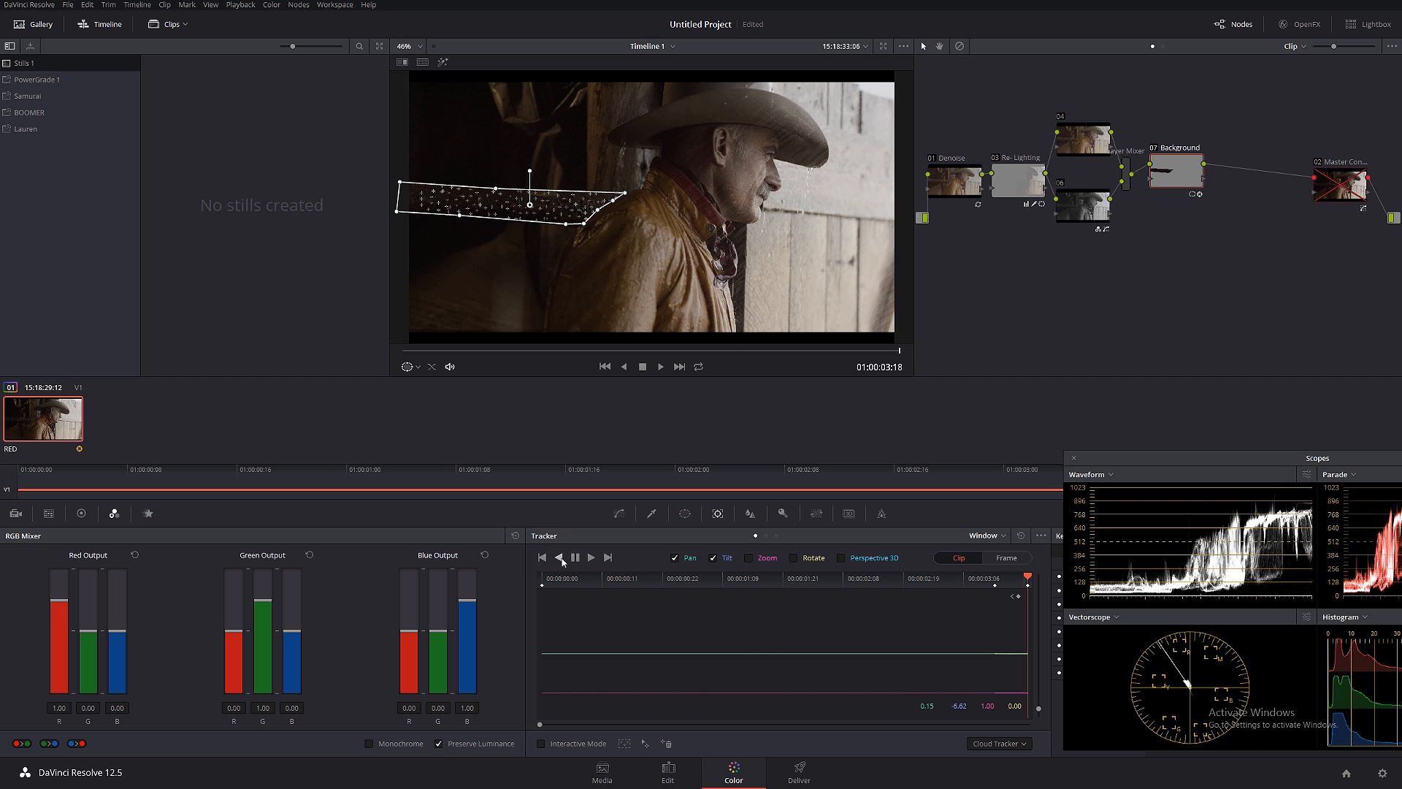
{"action": "left_click", "coordinate": [563, 559]}
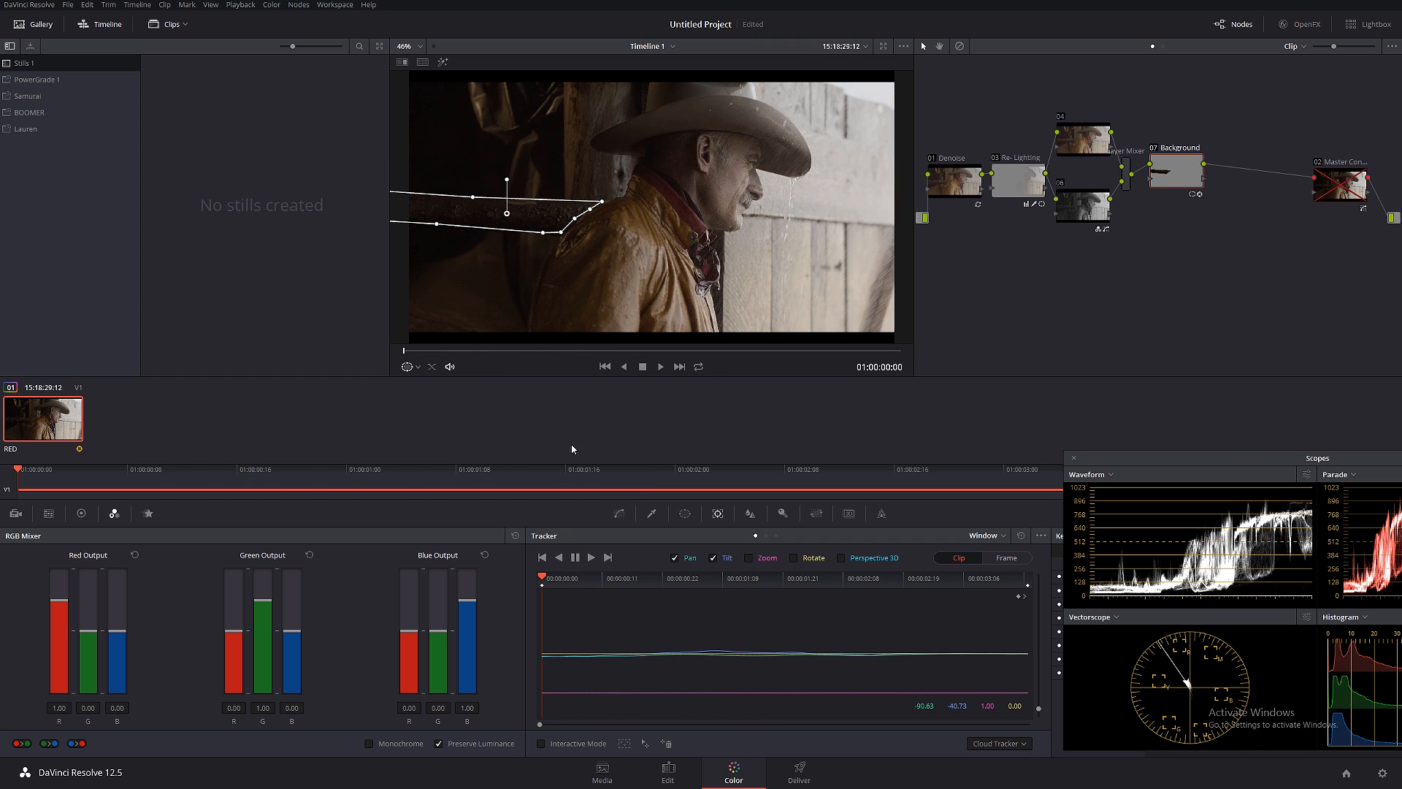
Re-enable the Master Contrast node and raise the Background node's Gamma to 0.10 to brighten the beam.
{"action": "left_click", "coordinate": [510, 228]}
{"action": "left_click", "coordinate": [1318, 164]}
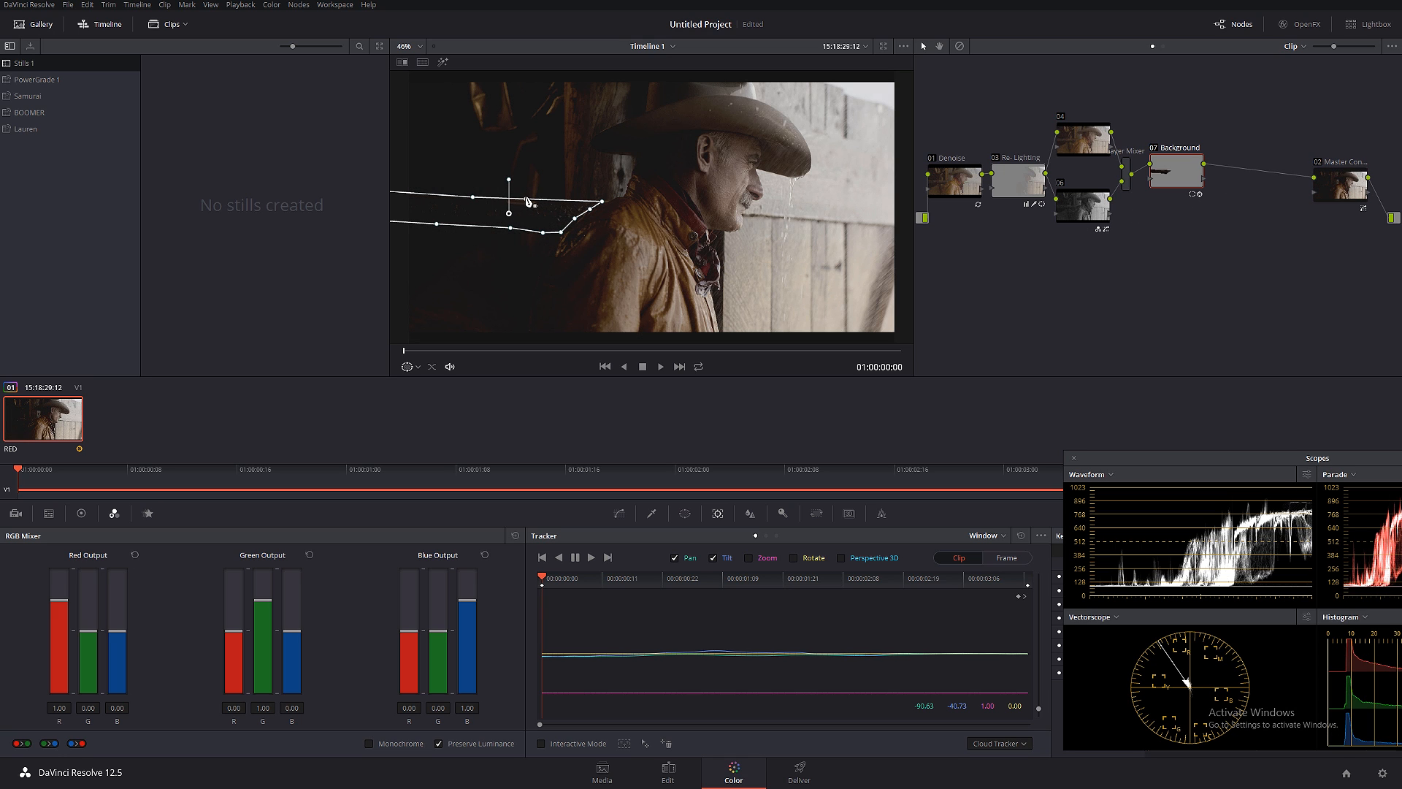
{"action": "left_click", "coordinate": [531, 201]}
{"action": "left_click", "coordinate": [81, 513]}
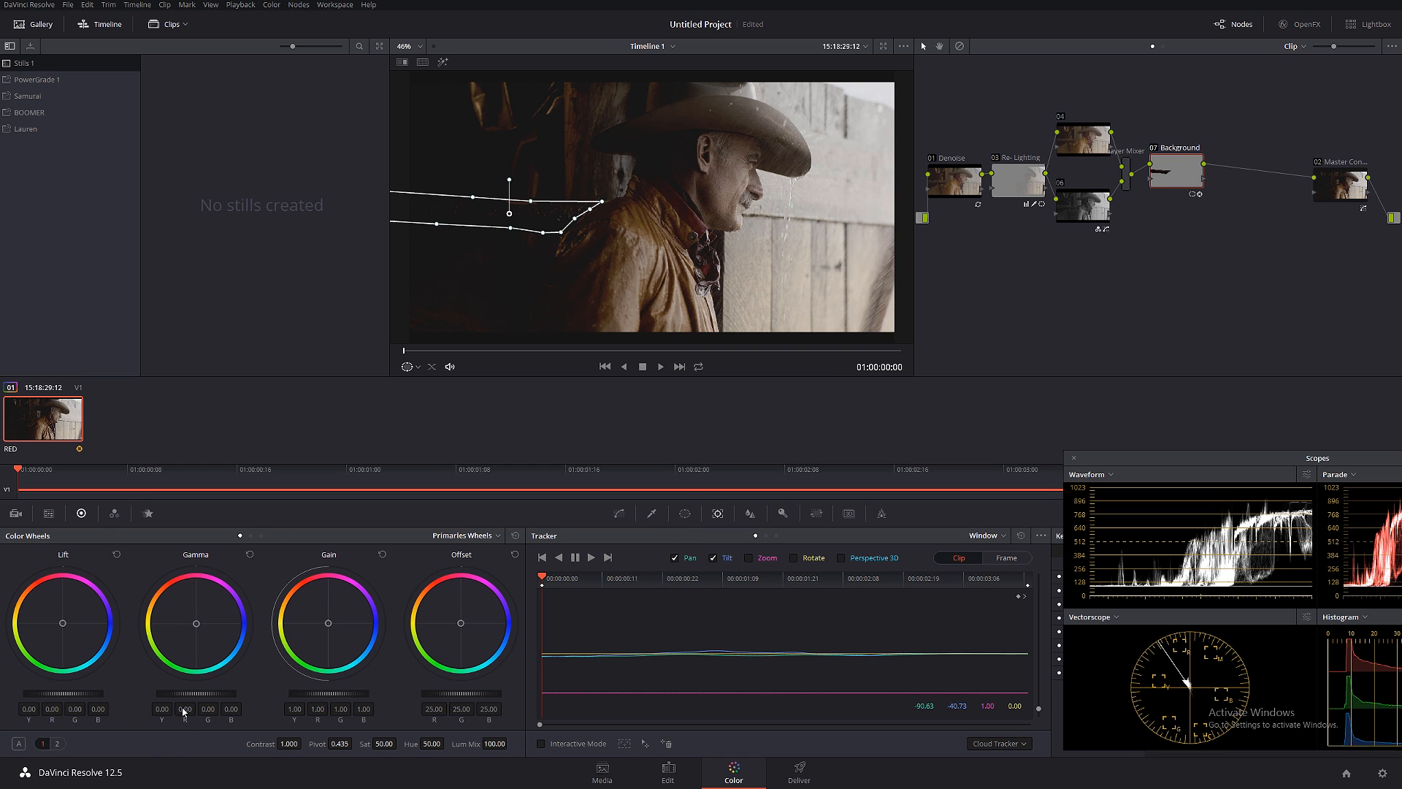
{"action": "left_click_drag", "start_coordinate": [196, 692], "coordinate": [229, 693]}
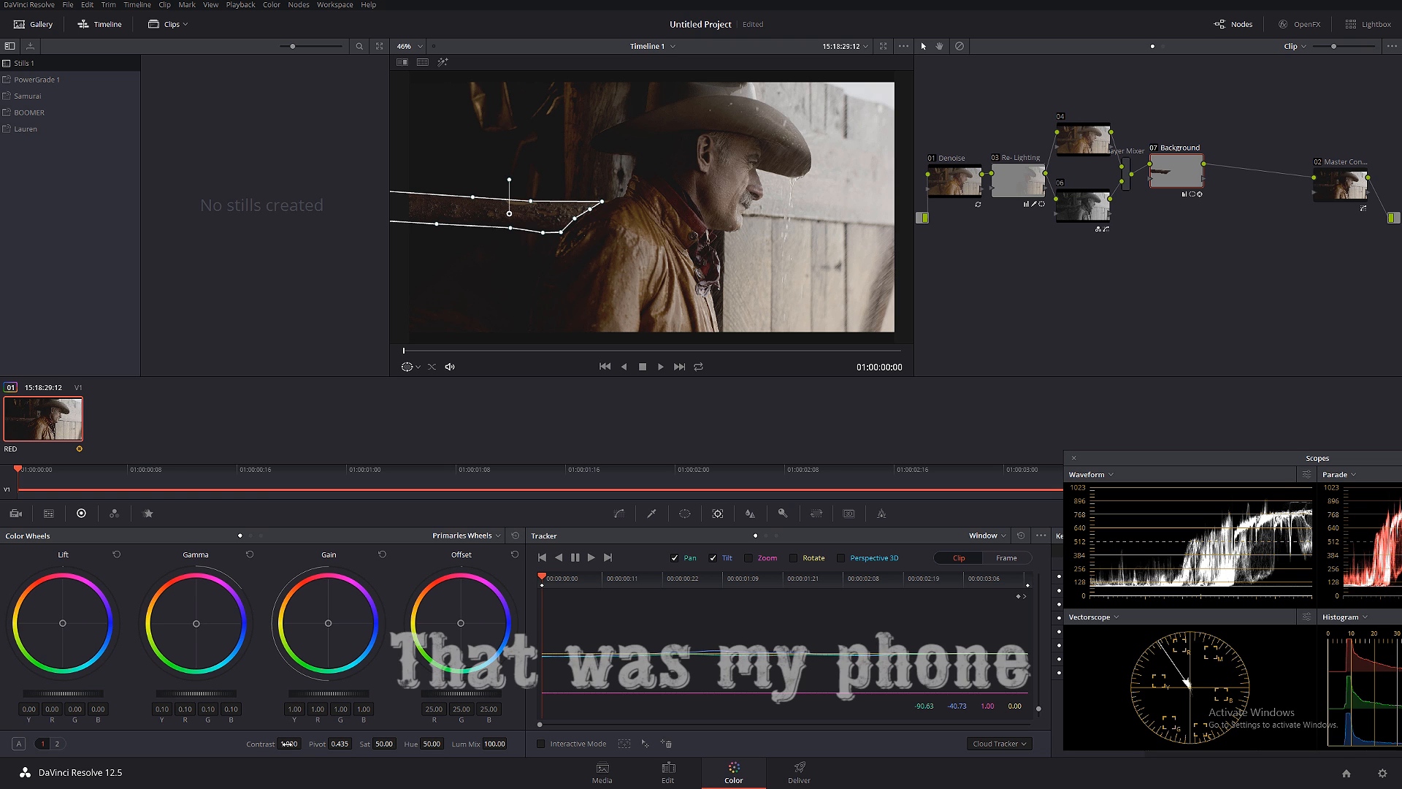
{"action": "scroll", "coordinate": [551, 265], "scroll_direction": "up", "scroll_amount": 4}
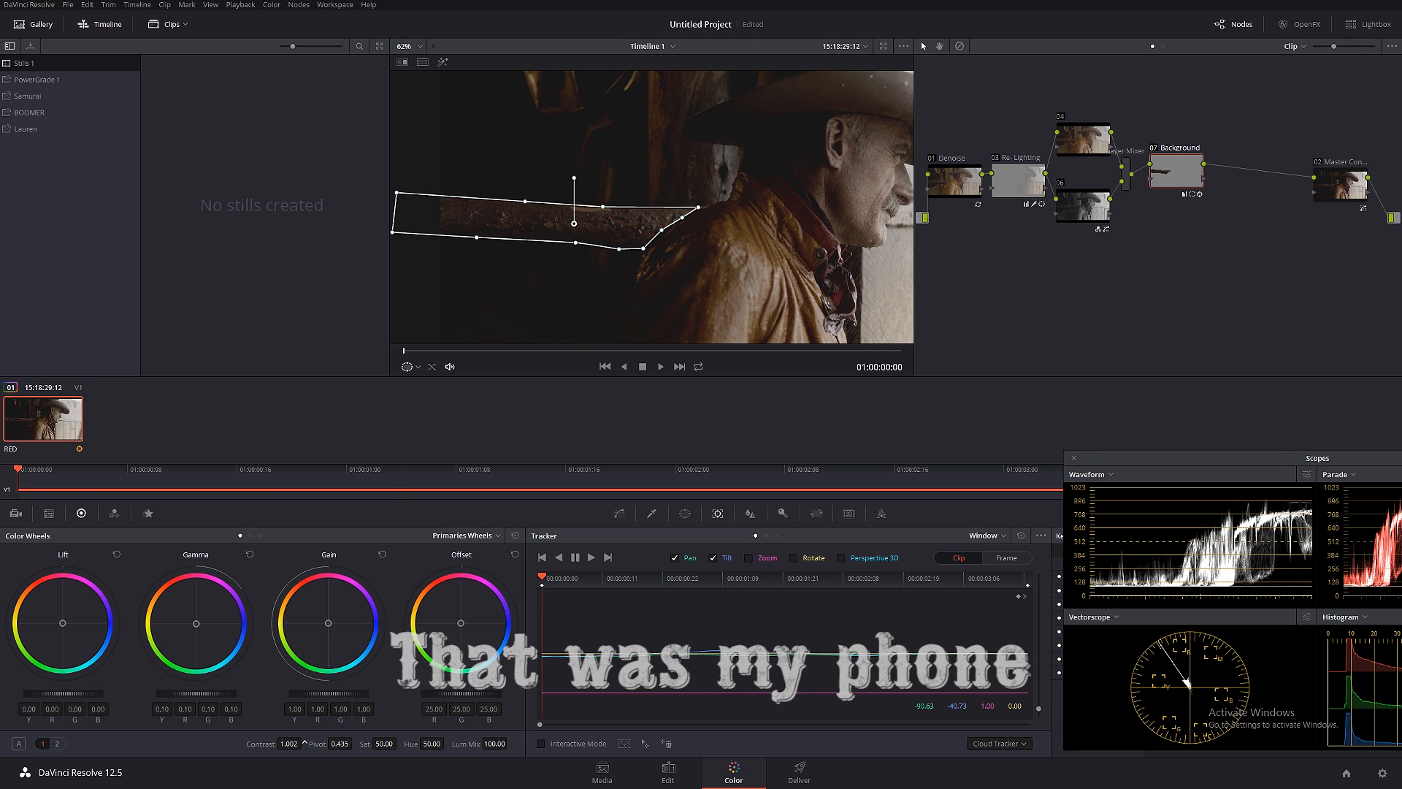
Raise the Background node's Contrast to 1.052 and compare the shot with that node disabled and re-enabled.
{"action": "left_click_drag", "start_coordinate": [289, 745], "coordinate": [305, 744]}
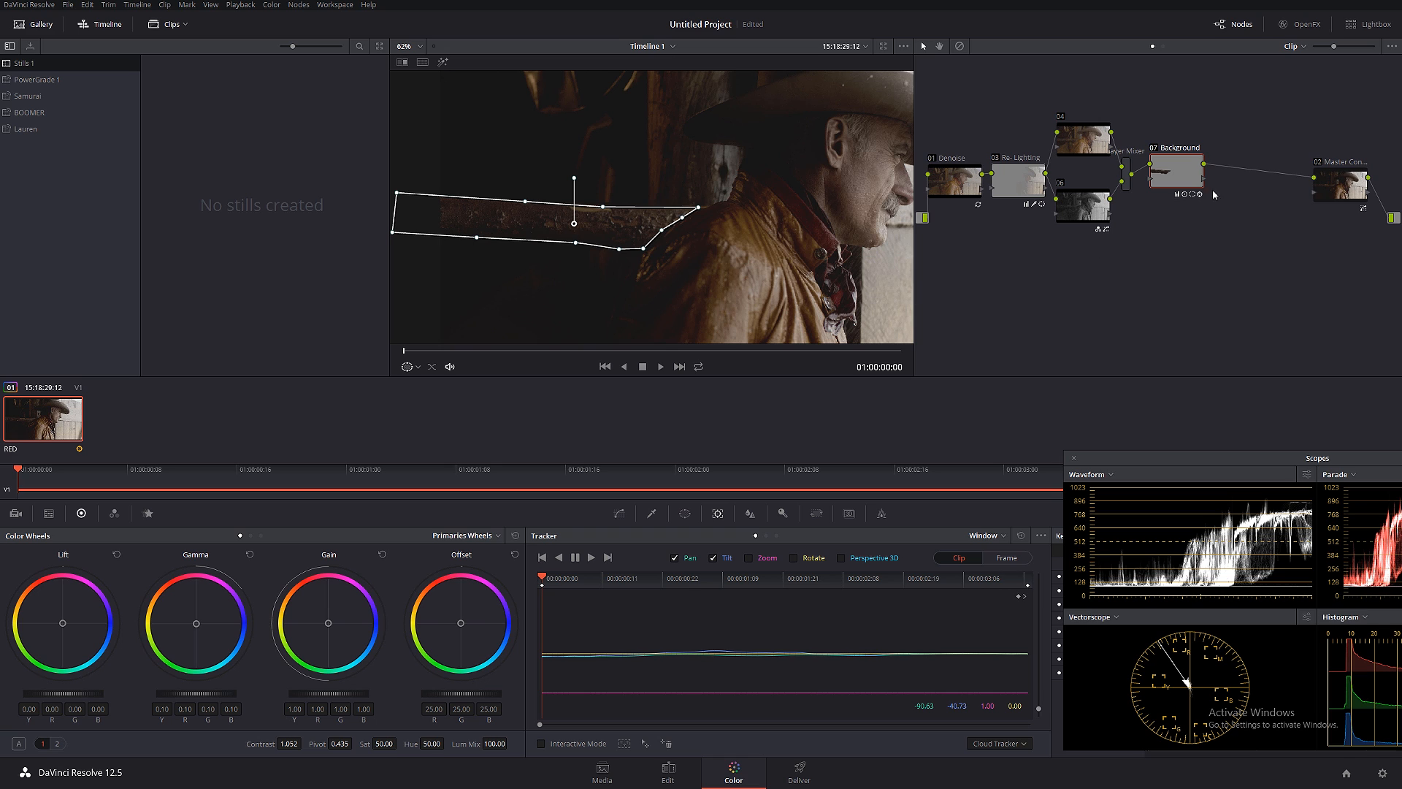
{"action": "left_click", "coordinate": [1322, 188]}
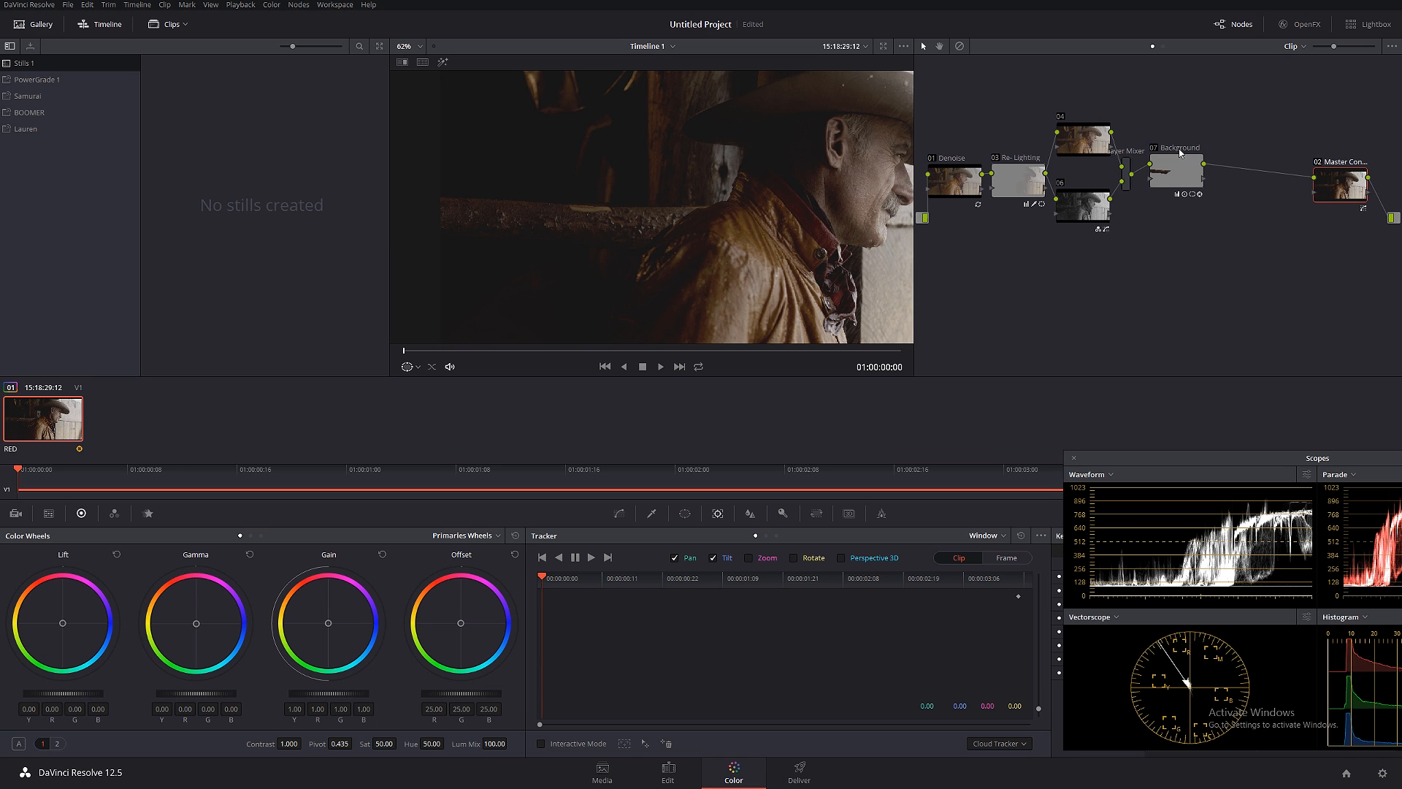
{"action": "left_click", "coordinate": [1155, 148]}
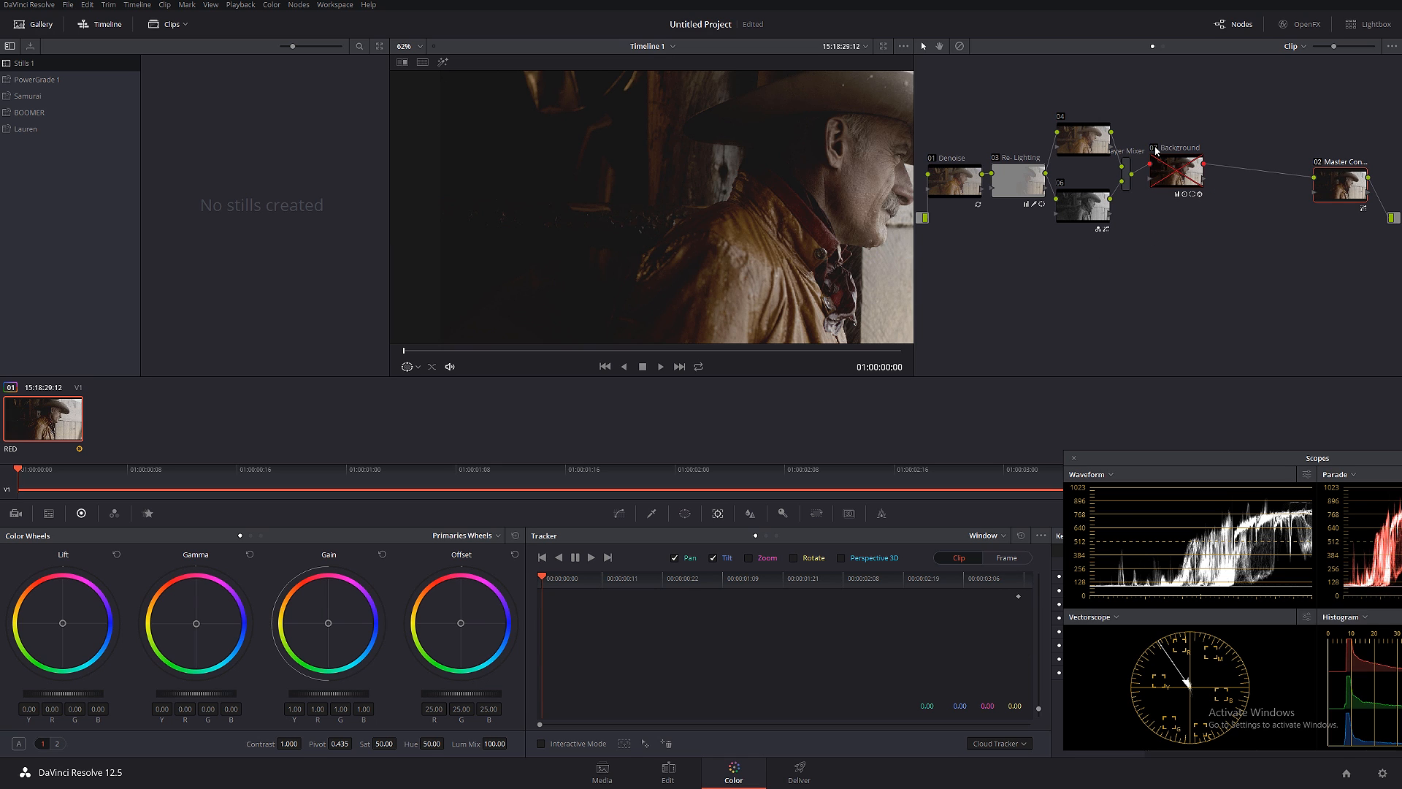
{"action": "left_click", "coordinate": [1156, 148]}
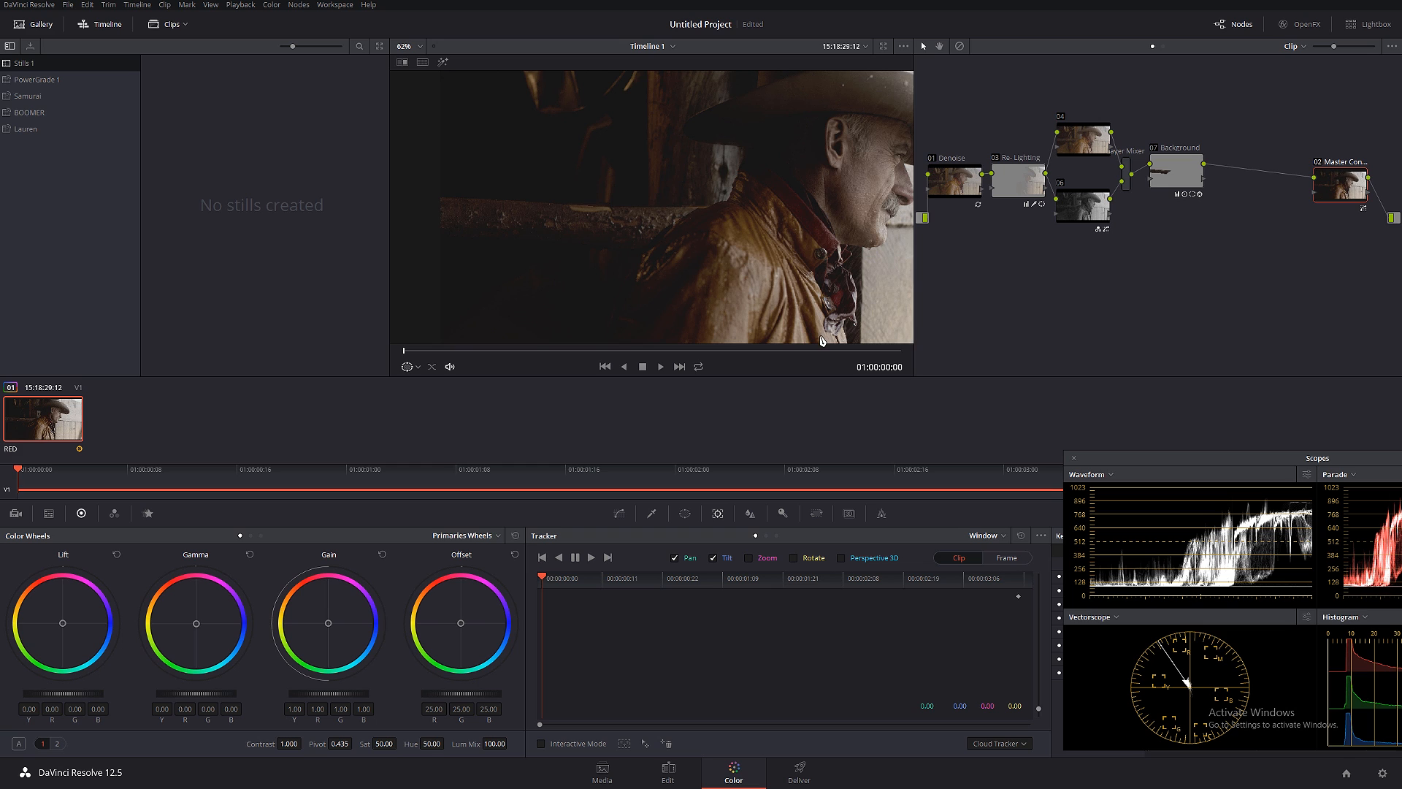
Lower the Background node's Key Output Gain to 0.738 to weaken its effect on the beam.
{"action": "left_click", "coordinate": [783, 514]}
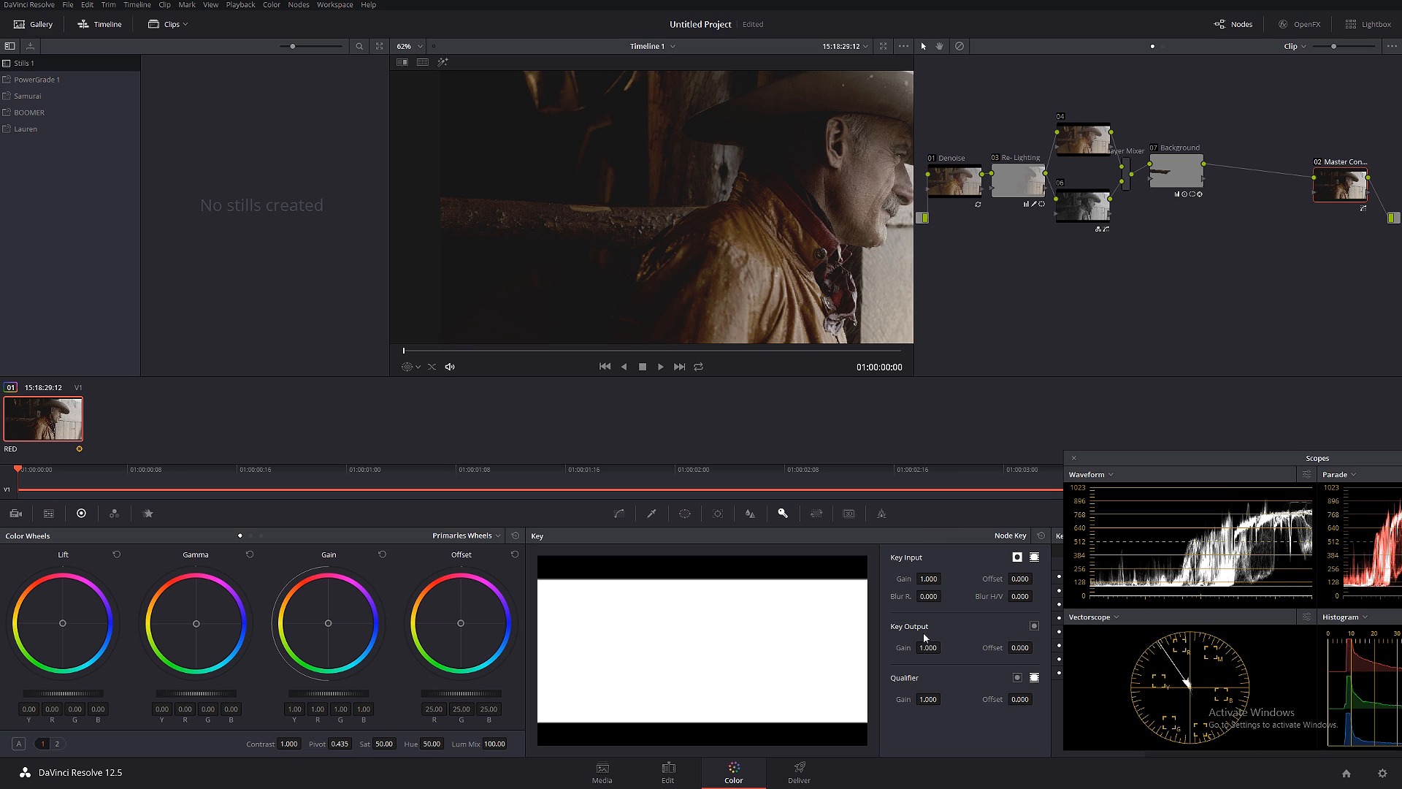
{"action": "mouse_move", "coordinate": [928, 648]}
{"action": "left_mouse_down"}
{"action": "mouse_move", "coordinate": [896, 647]}
{"action": "mouse_move", "coordinate": [943, 656]}
{"action": "left_mouse_up"}
{"action": "left_click", "coordinate": [1164, 168]}
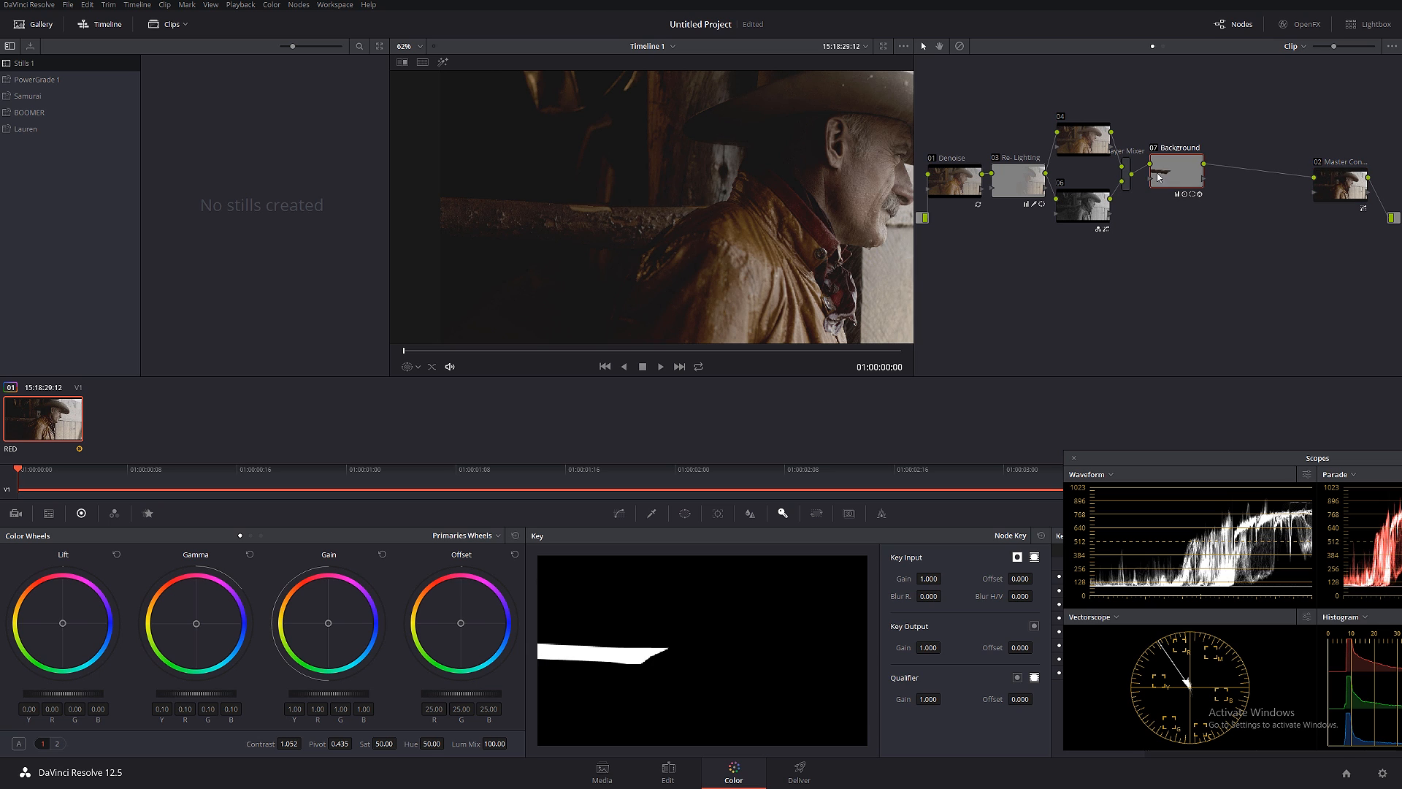
{"action": "left_click_drag", "start_coordinate": [929, 648], "coordinate": [899, 648]}
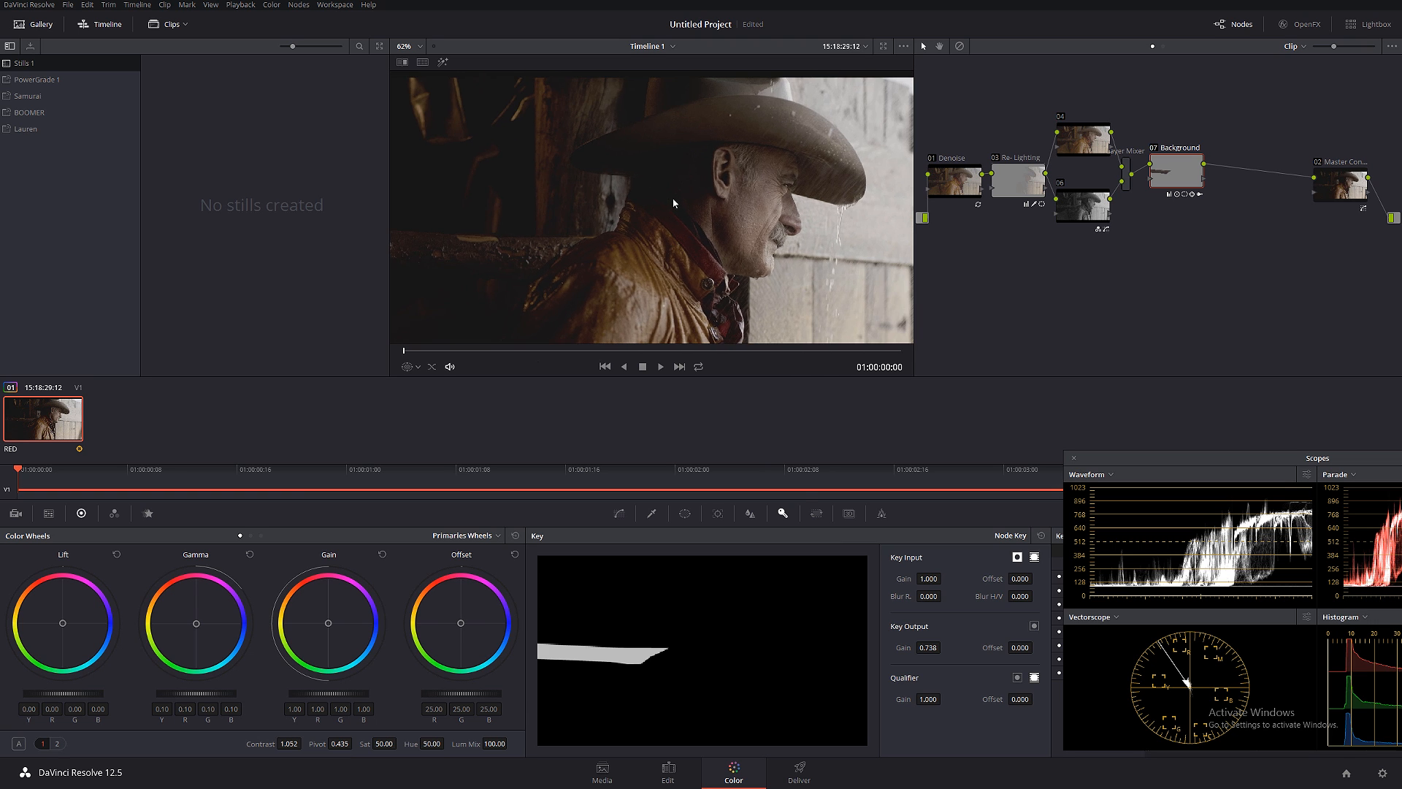
Compare the whole frame with all nodes bypassed, play the graded clip and enlarge the viewer to full screen.
{"action": "scroll", "coordinate": [497, 217], "scroll_direction": "down", "scroll_amount": 2}
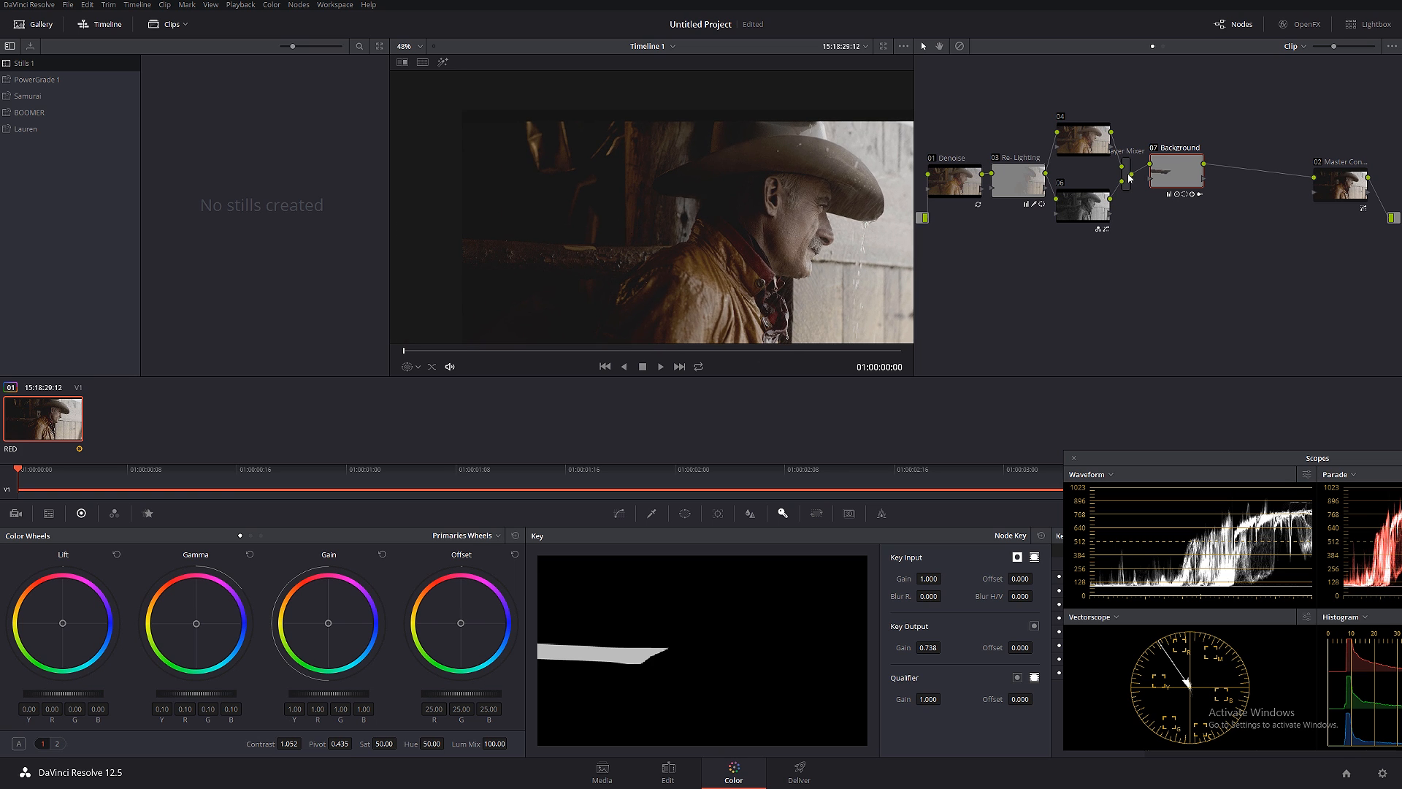
{"action": "key", "text": "alt+d"}
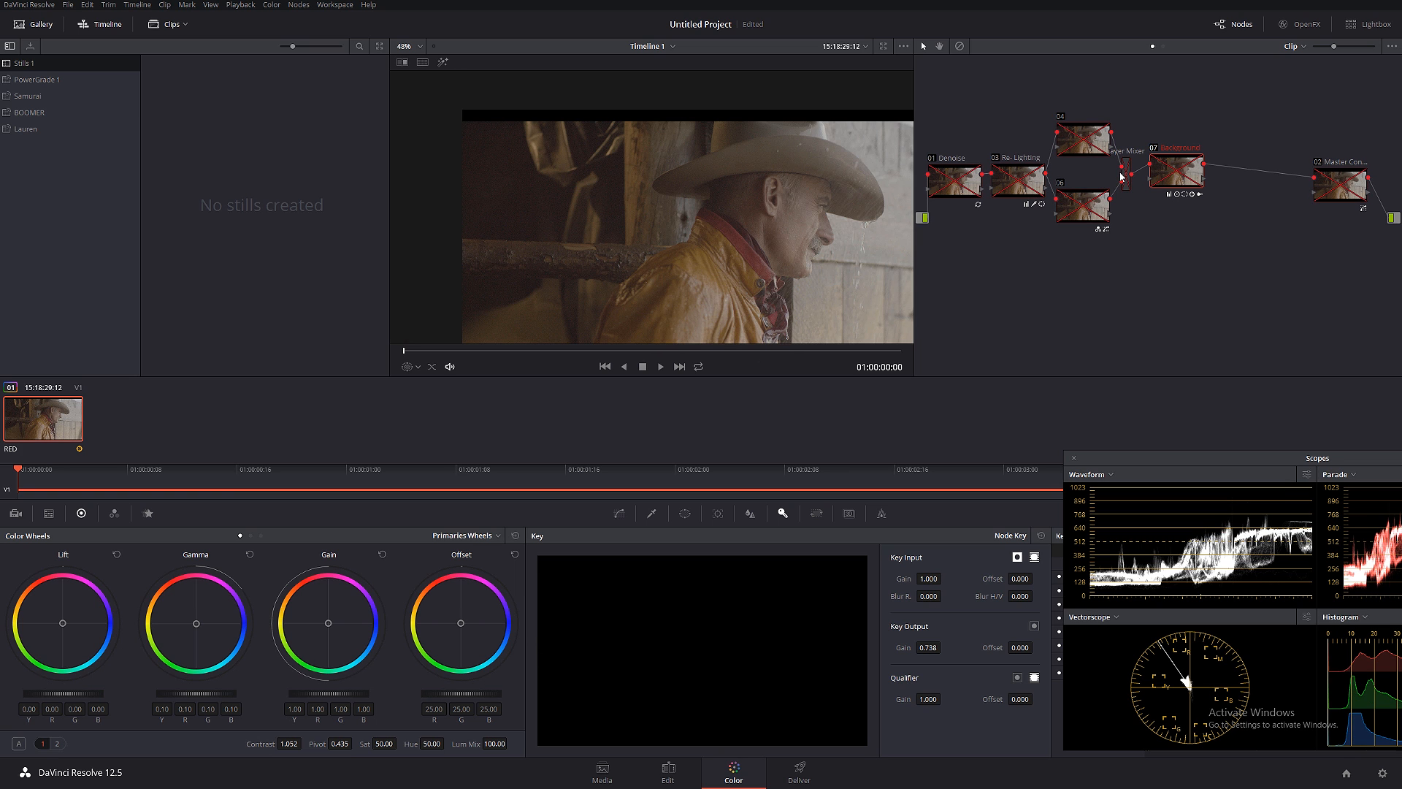
{"action": "left_click_drag", "start_coordinate": [1122, 174], "coordinate": [1123, 174]}
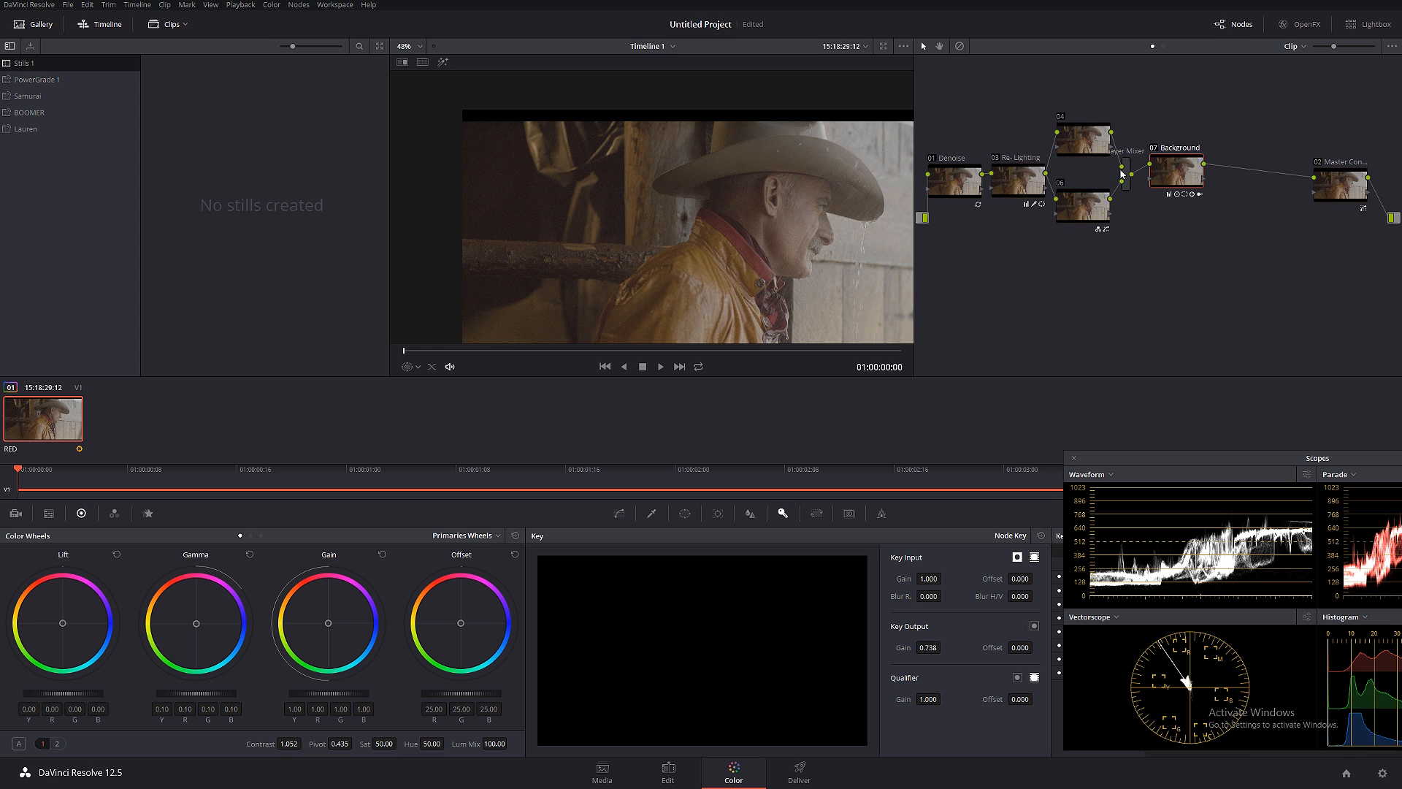
{"action": "key", "text": "shift+z"}
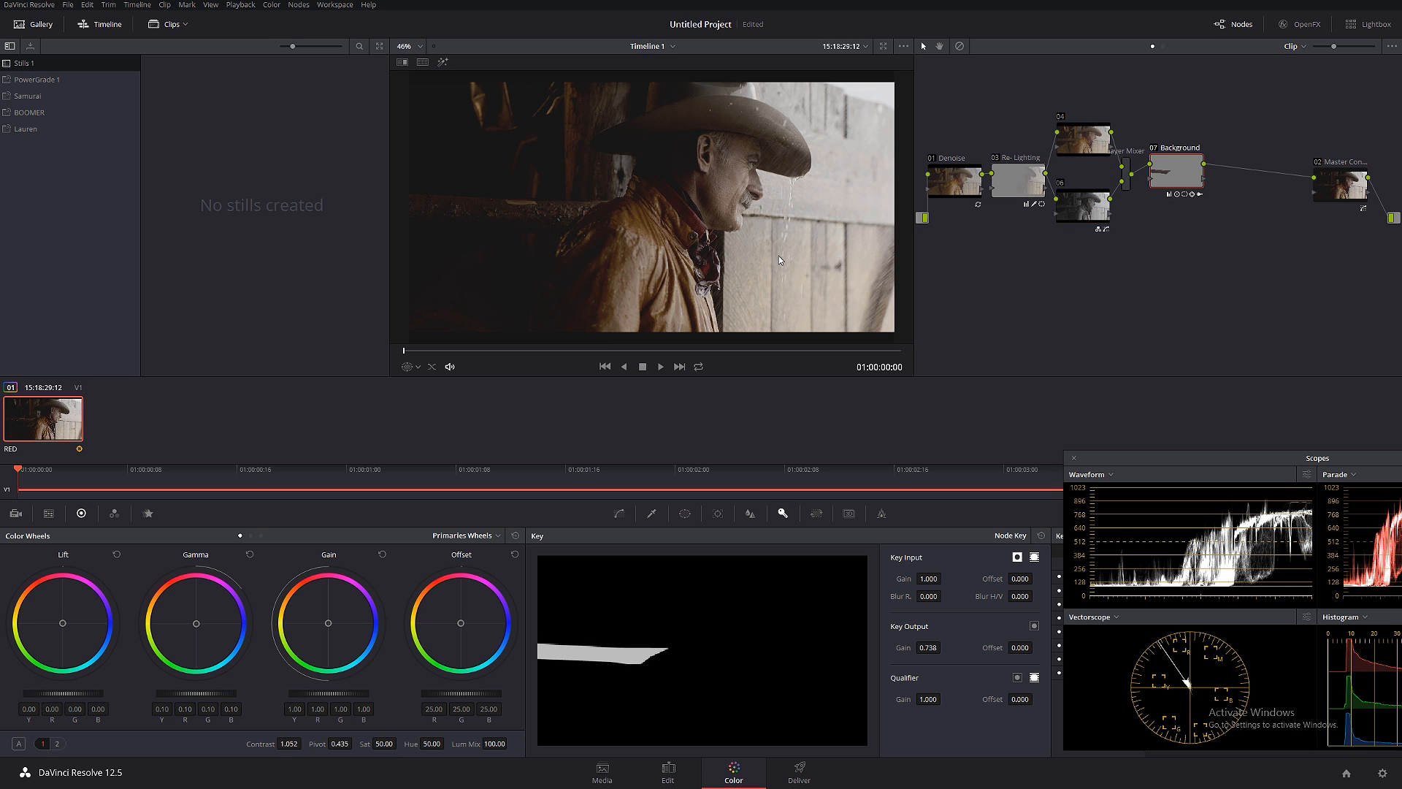
{"action": "key", "text": "space"}
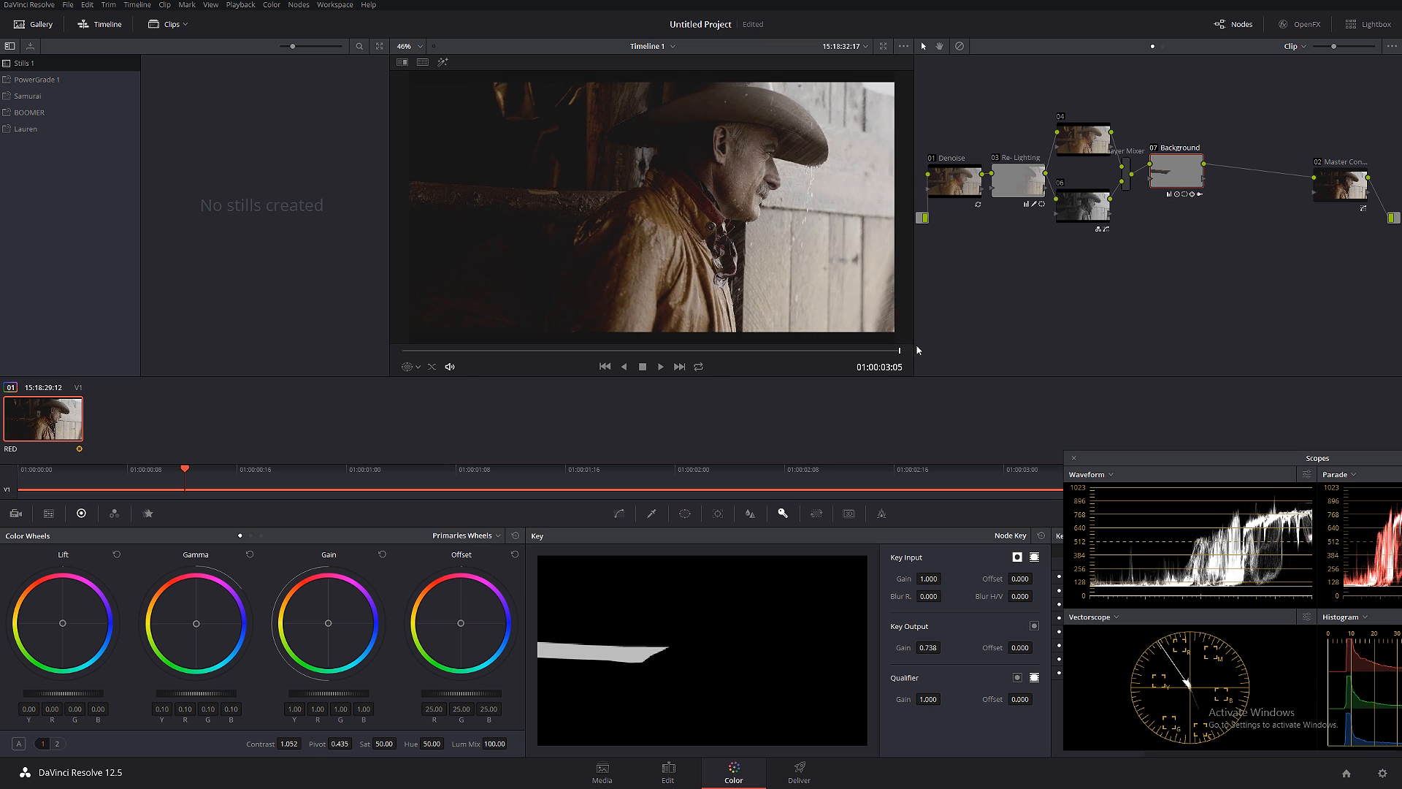
{"action": "key", "text": "shift+f"}
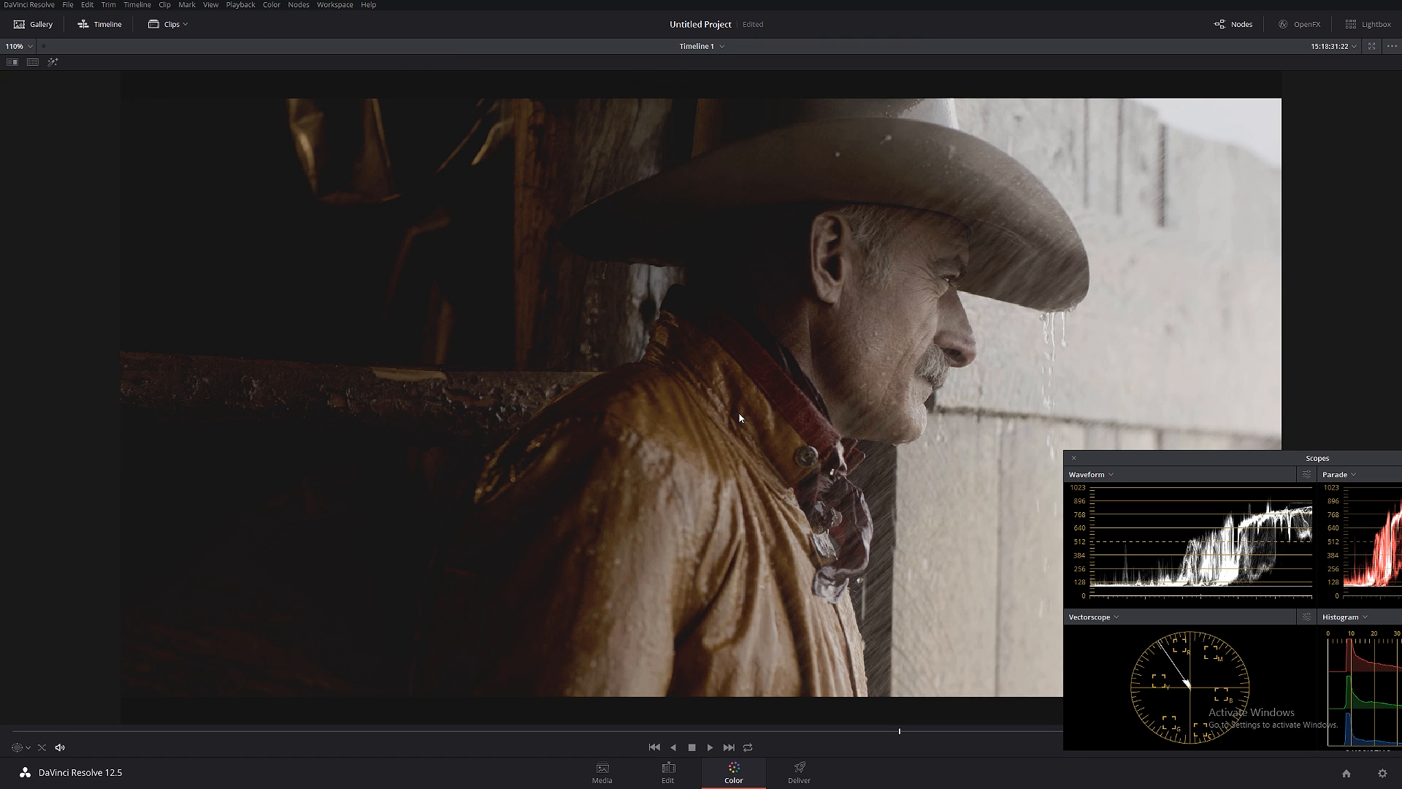
Reduce the scopes to a single Parade display, shrink their window and park it clear of the man in the shot.
{"action": "left_click_drag", "start_coordinate": [1353, 469], "coordinate": [1018, 436]}
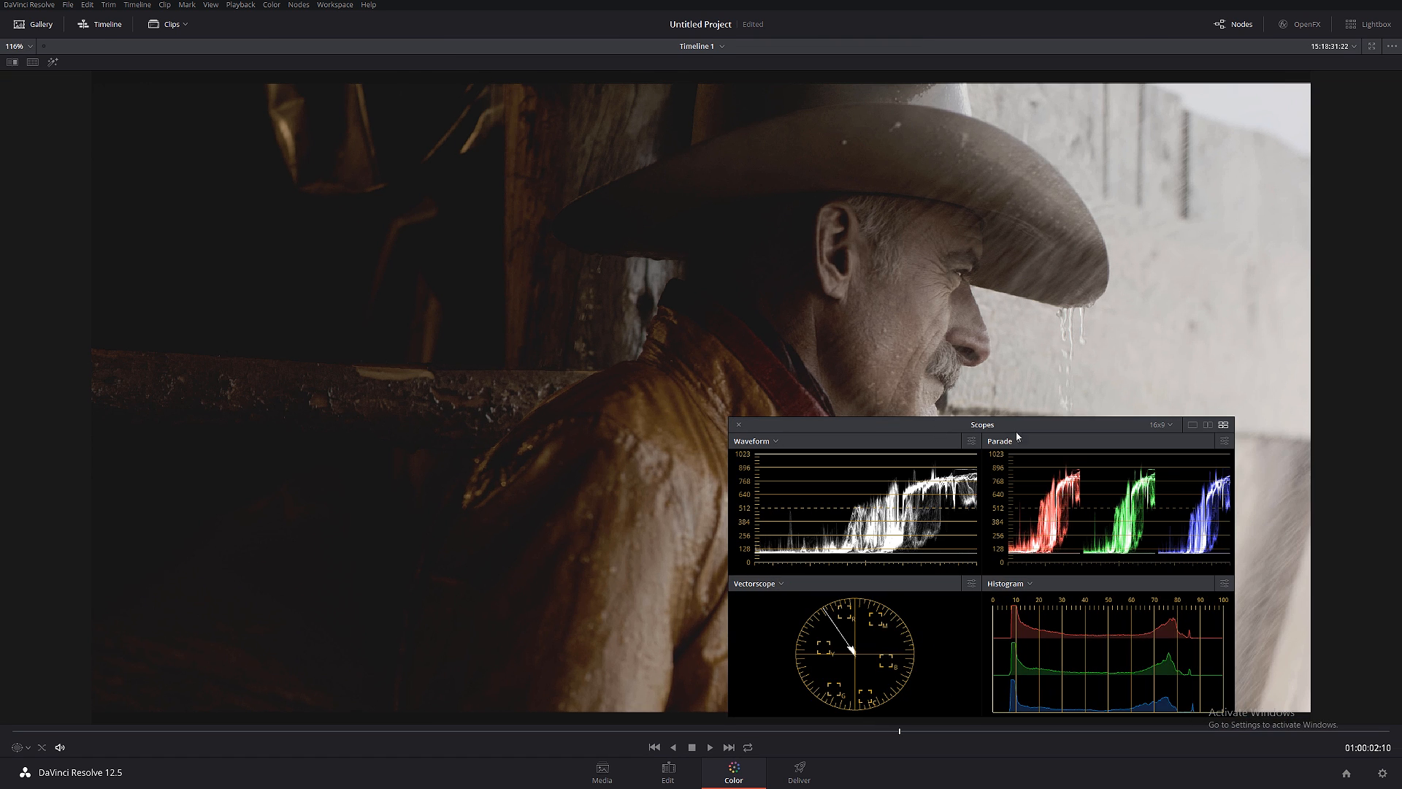
{"action": "left_click", "coordinate": [1193, 425]}
{"action": "left_click", "coordinate": [766, 442]}
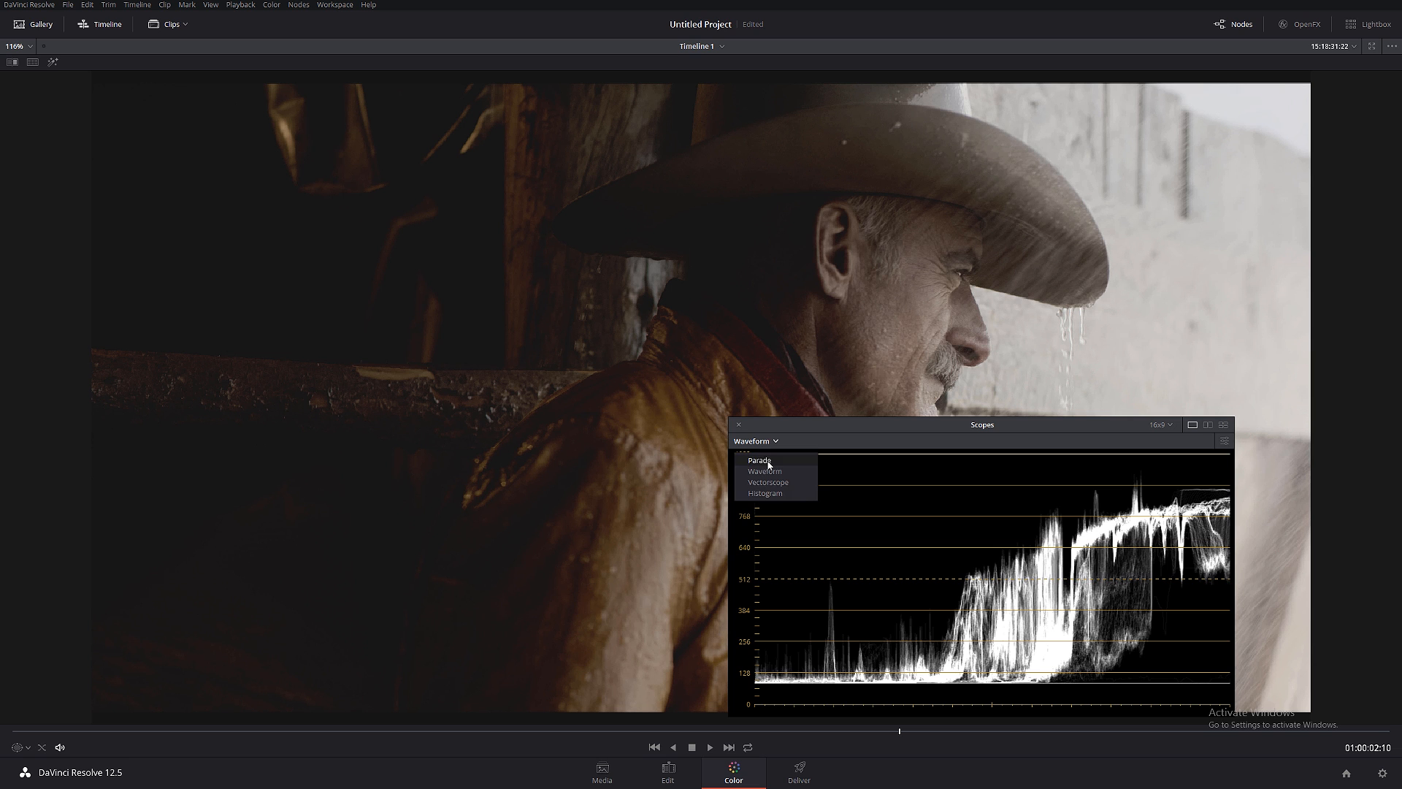
{"action": "left_click", "coordinate": [775, 468]}
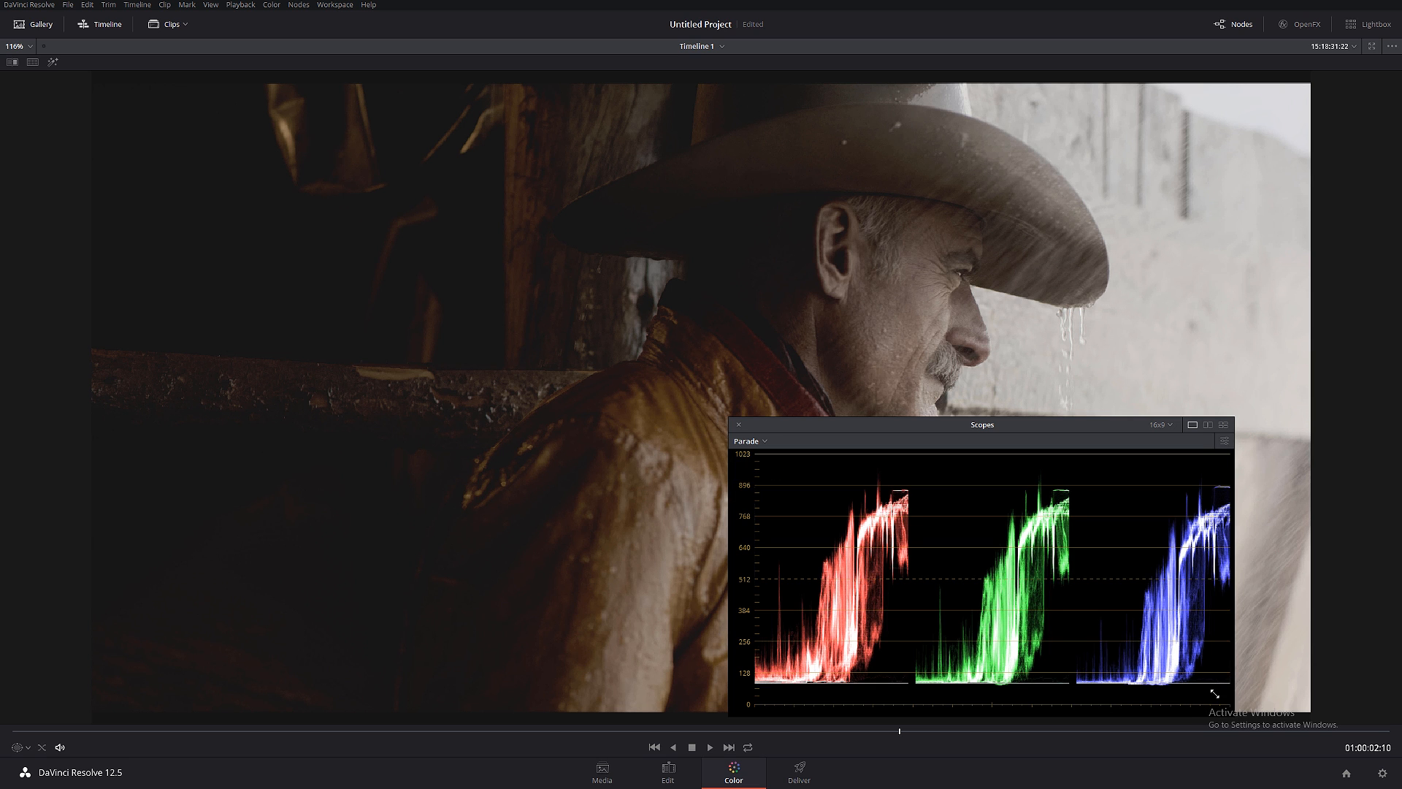
{"action": "left_click_drag", "start_coordinate": [1215, 693], "coordinate": [950, 540]}
{"action": "left_click_drag", "start_coordinate": [809, 423], "coordinate": [1234, 580]}
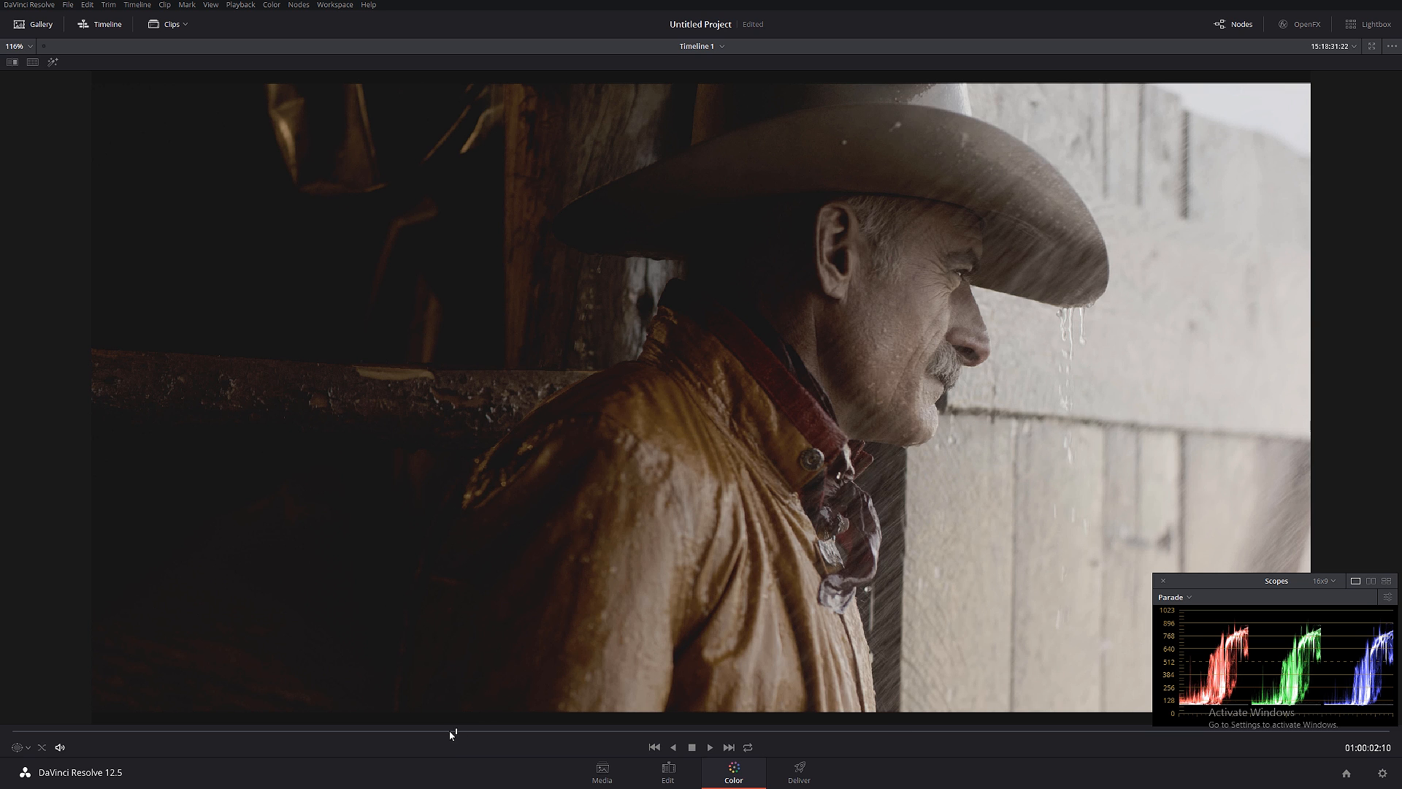
Scrub to 01:00:01:00, compare the full-screen shot with and without the grade and return to the normal viewer.
{"action": "left_click_drag", "start_coordinate": [450, 735], "coordinate": [389, 730]}
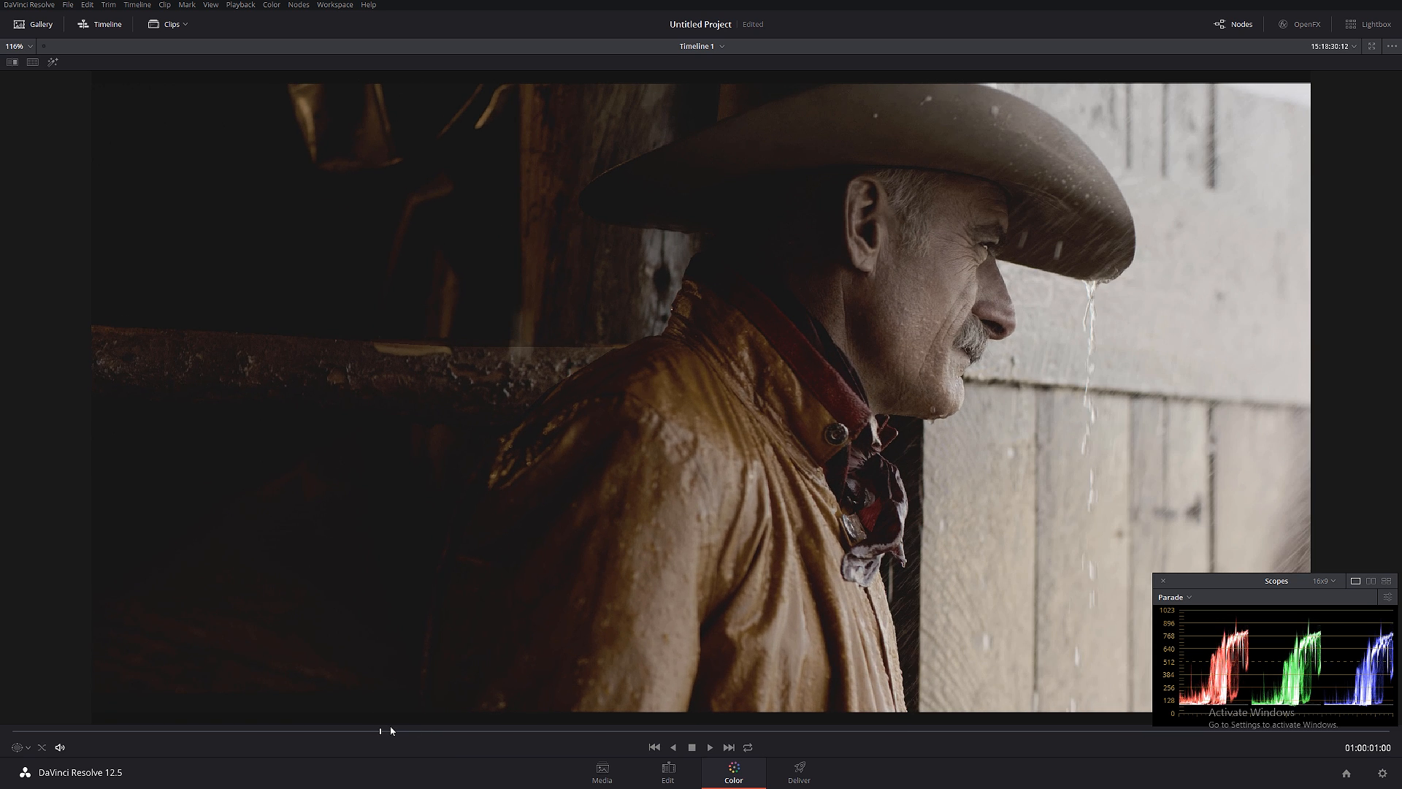
{"action": "key", "text": "shift+d"}
{"action": "key", "text": "shift+d"}
{"action": "key", "text": "alt+f"}
Soften the beam window's edges on the Background node with Soft 1 at 2.74, Inside at 3.88 and Outside at 1.00.
{"action": "scroll", "coordinate": [628, 227], "scroll_direction": "up", "scroll_amount": 4}
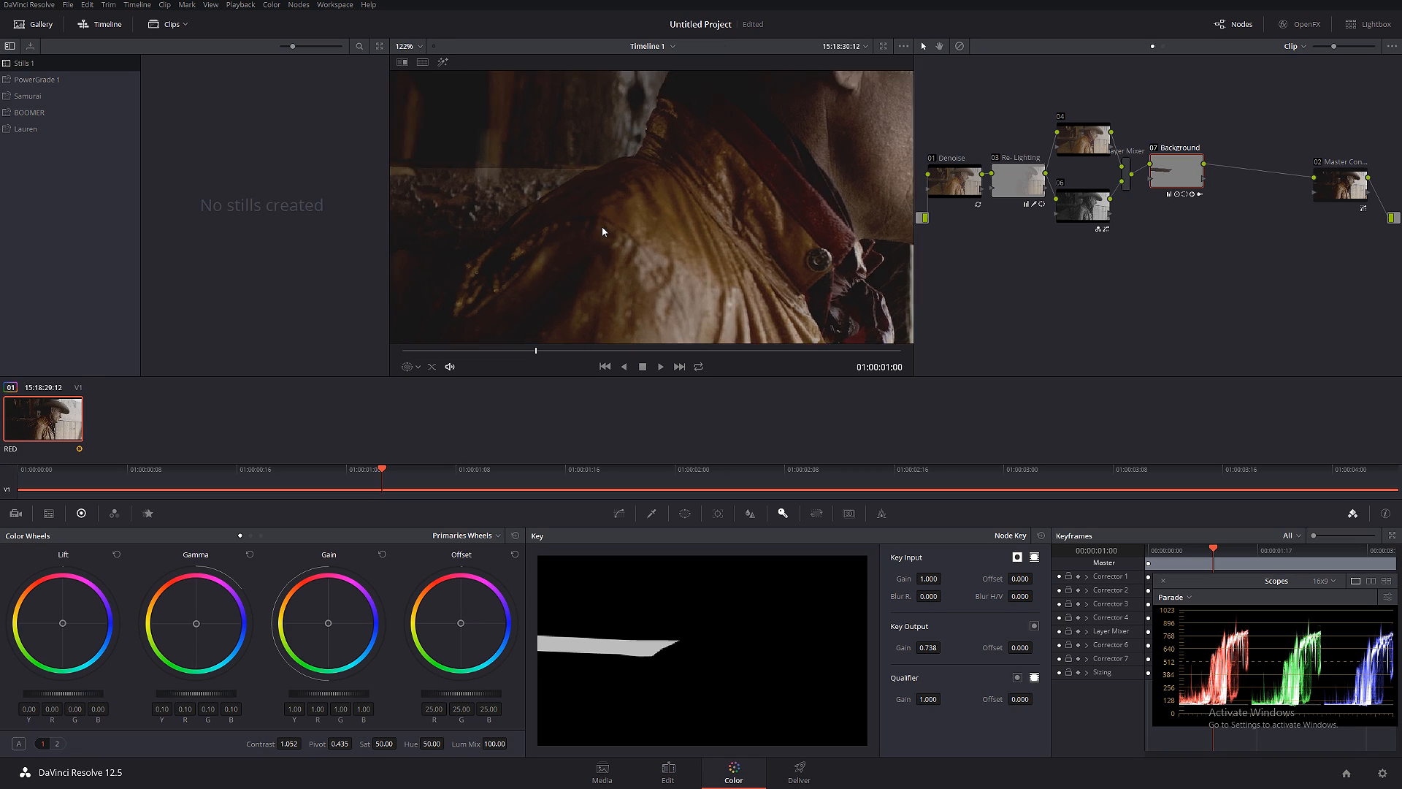
{"action": "left_click_drag", "start_coordinate": [621, 270], "coordinate": [730, 259]}
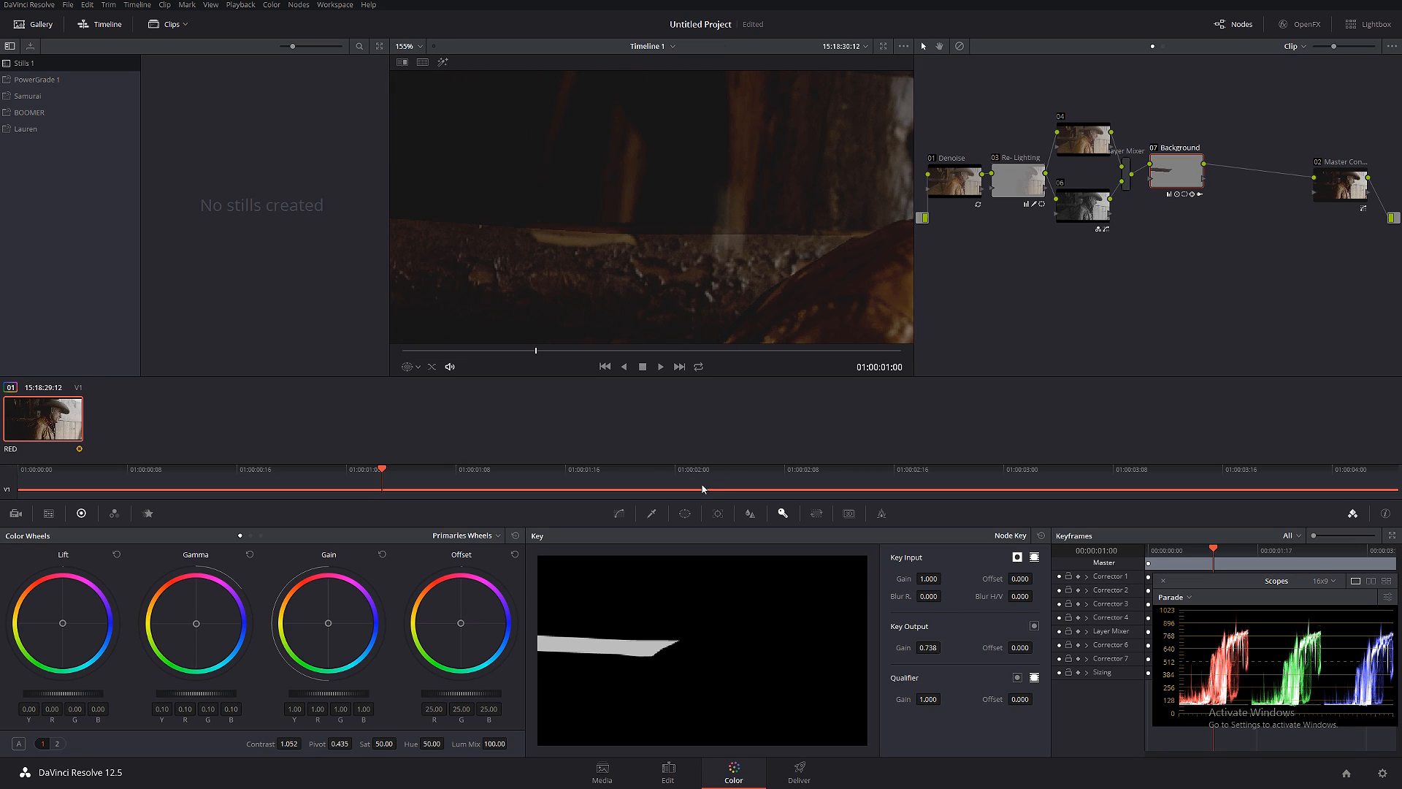
{"action": "left_click", "coordinate": [718, 514]}
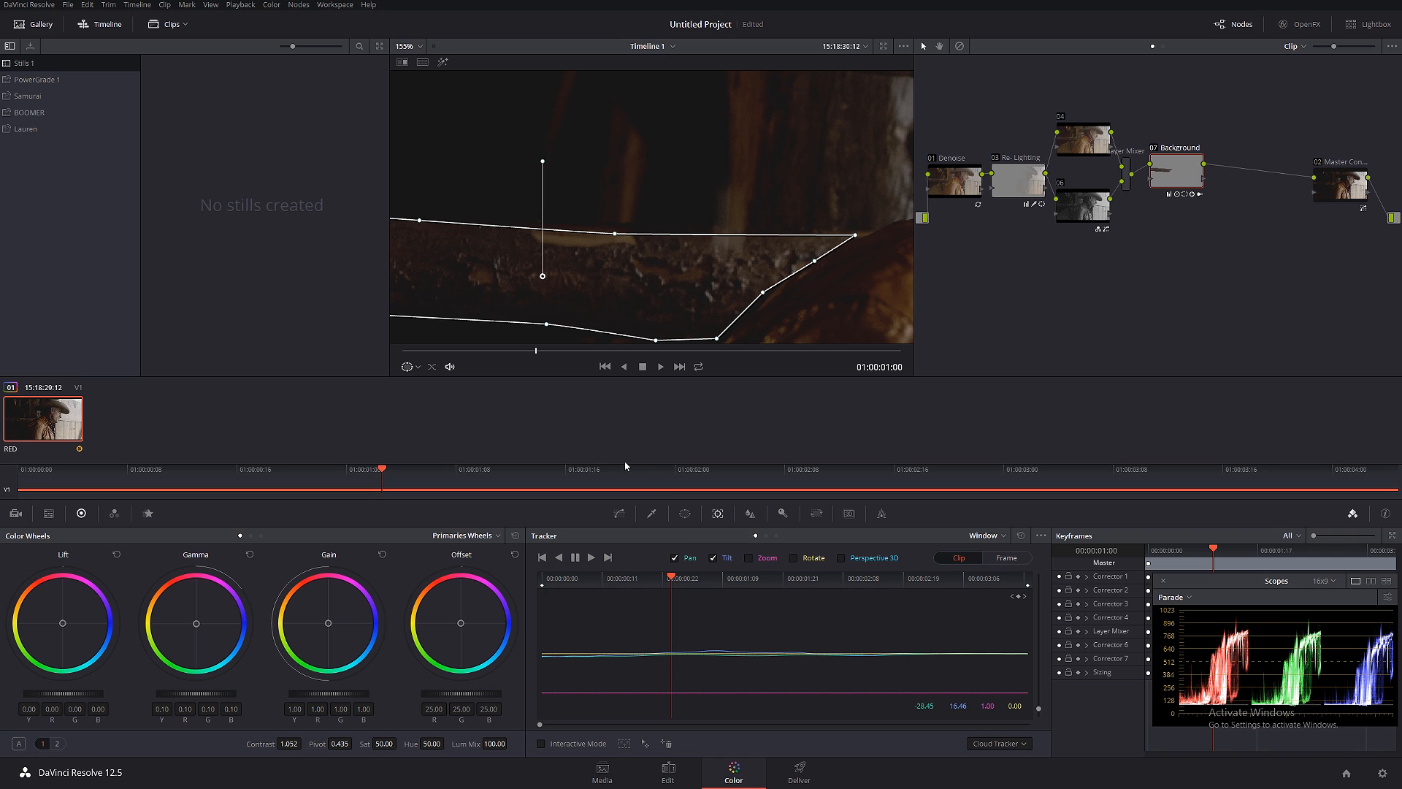
{"action": "left_click", "coordinate": [684, 514]}
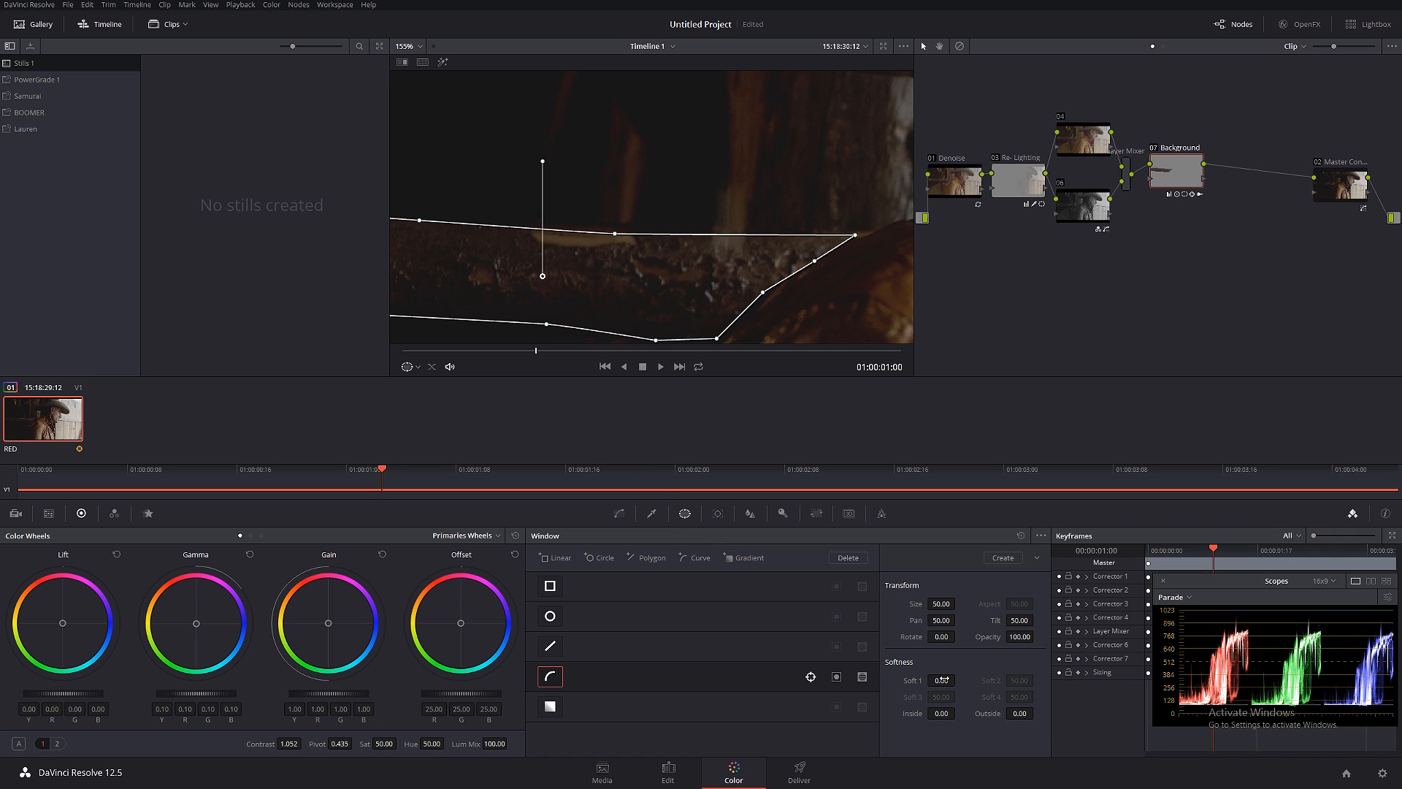
{"action": "left_click_drag", "start_coordinate": [941, 680], "coordinate": [959, 680]}
{"action": "left_click_drag", "start_coordinate": [1020, 713], "coordinate": [1034, 712]}
{"action": "double_click", "coordinate": [1016, 714]}
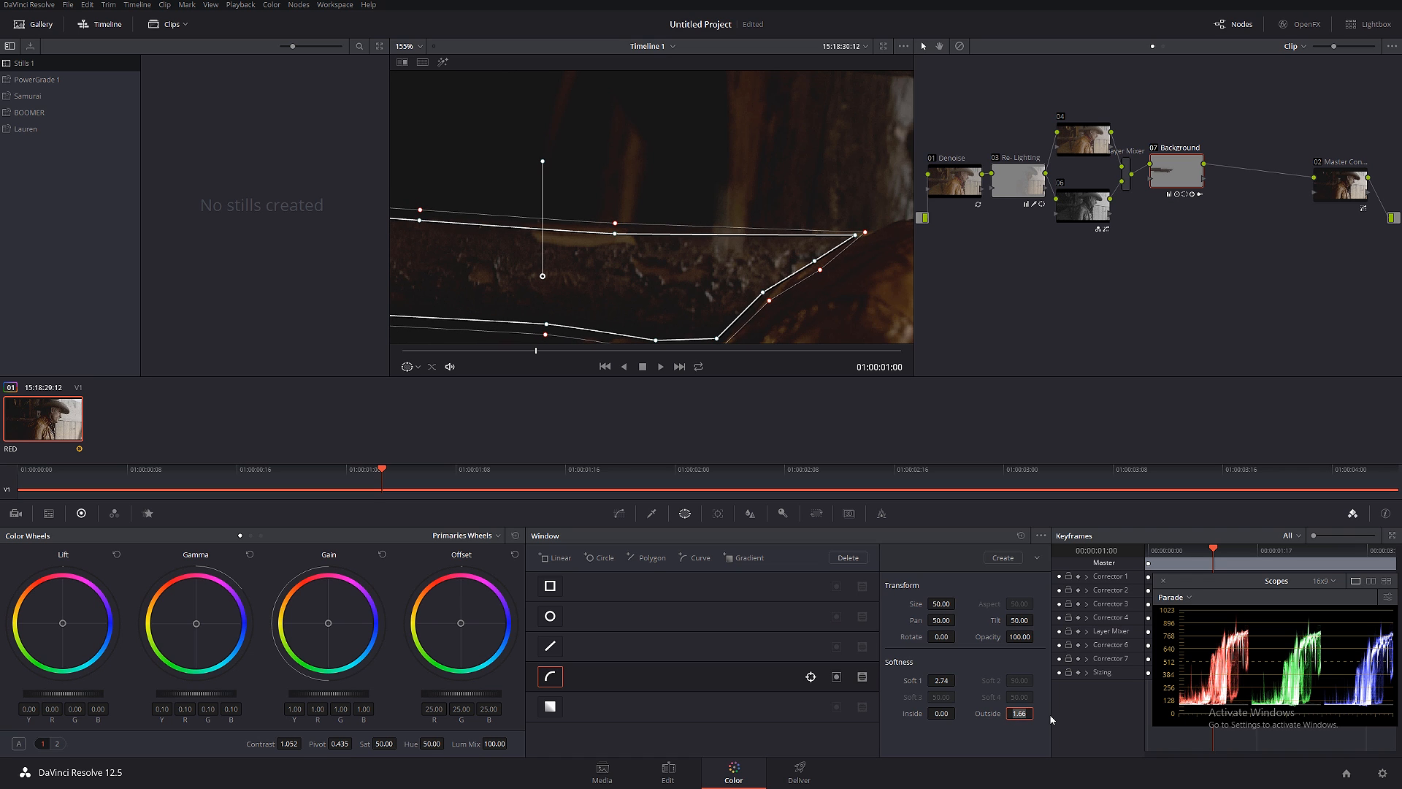
{"action": "type", "text": "1"}
{"action": "key", "text": "Return"}
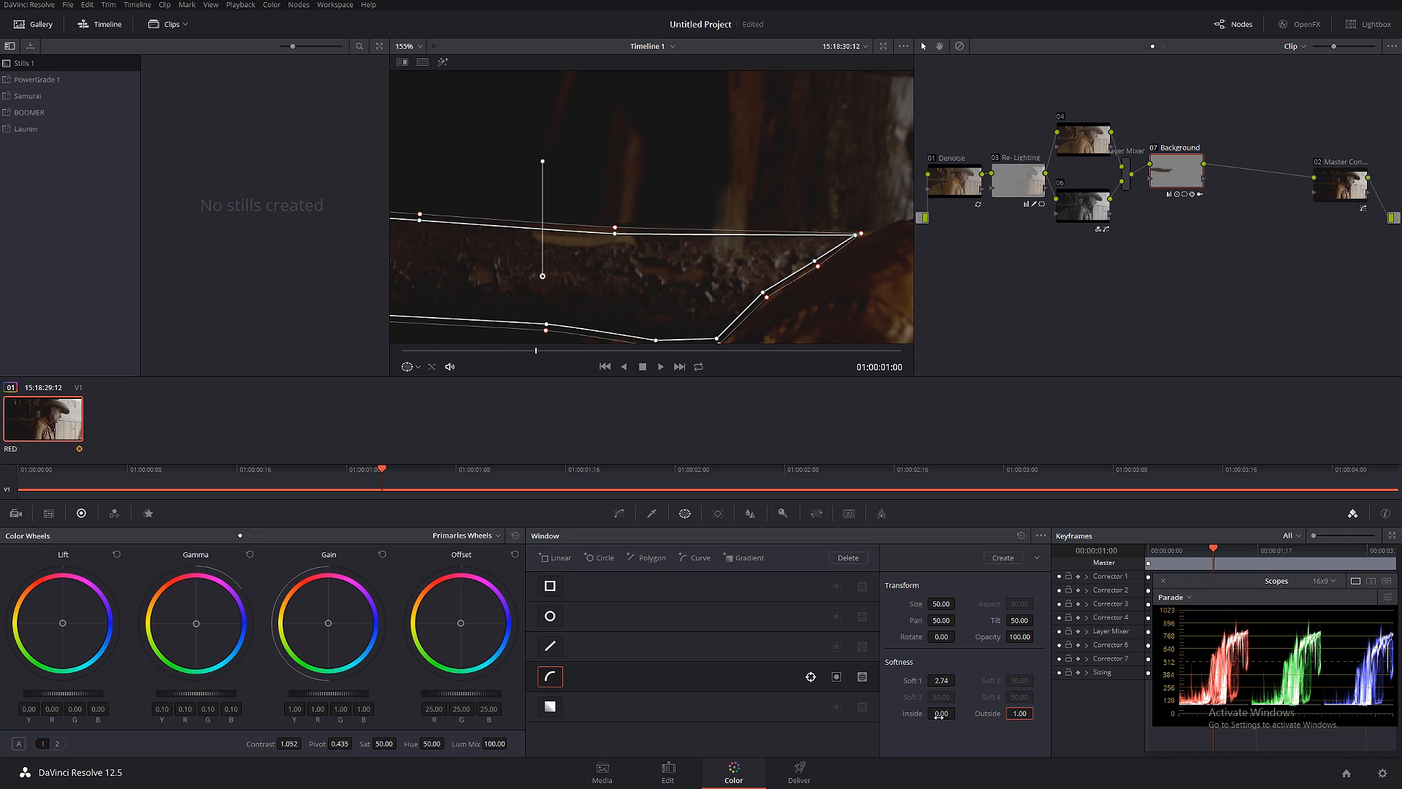
{"action": "left_click_drag", "start_coordinate": [940, 715], "coordinate": [957, 712]}
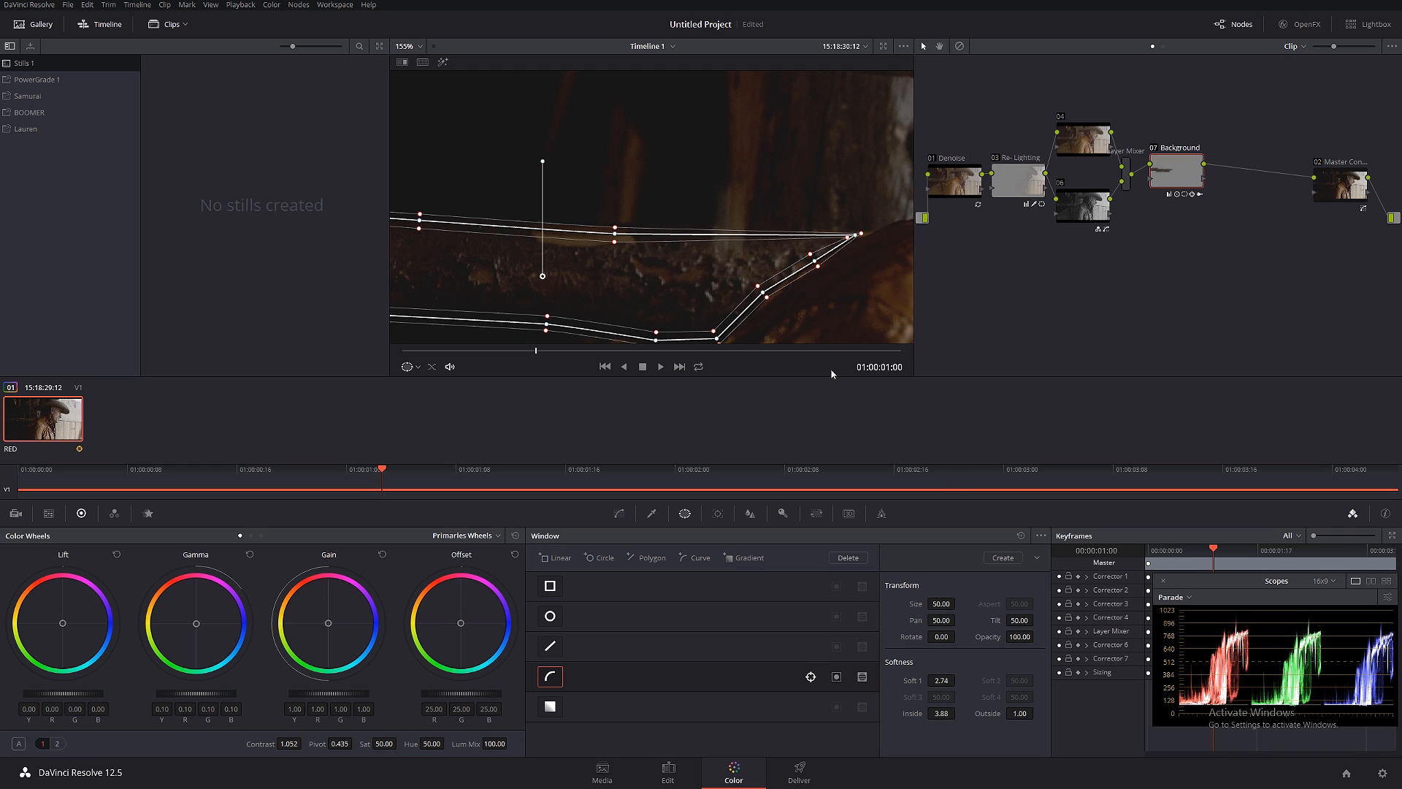
Inspect the softened beam in the full-screen shot and compare the frame with the whole grade bypassed and restored.
{"action": "left_click", "coordinate": [1343, 185]}
{"action": "key", "text": "alt+f"}
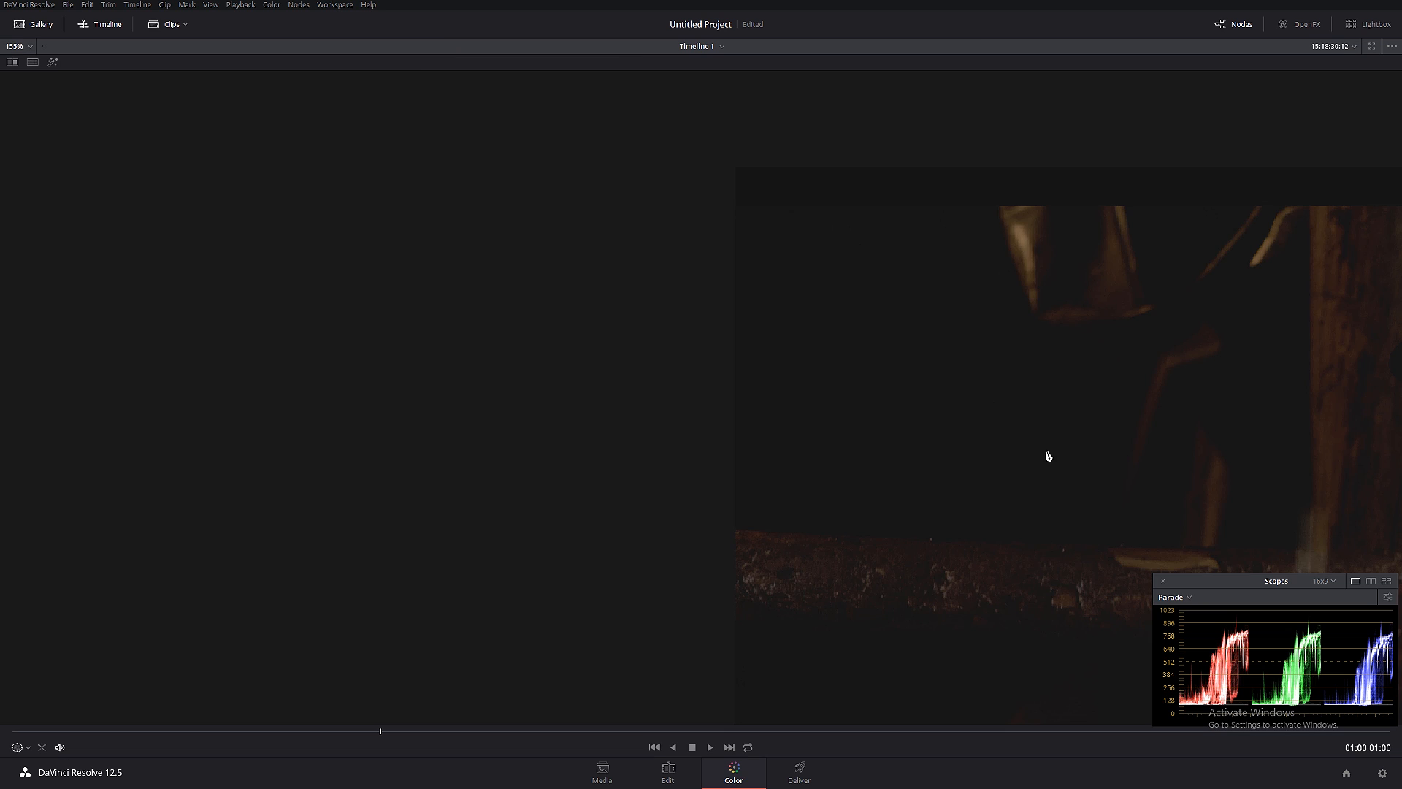
{"action": "scroll", "coordinate": [699, 346], "scroll_direction": "down", "scroll_amount": 6}
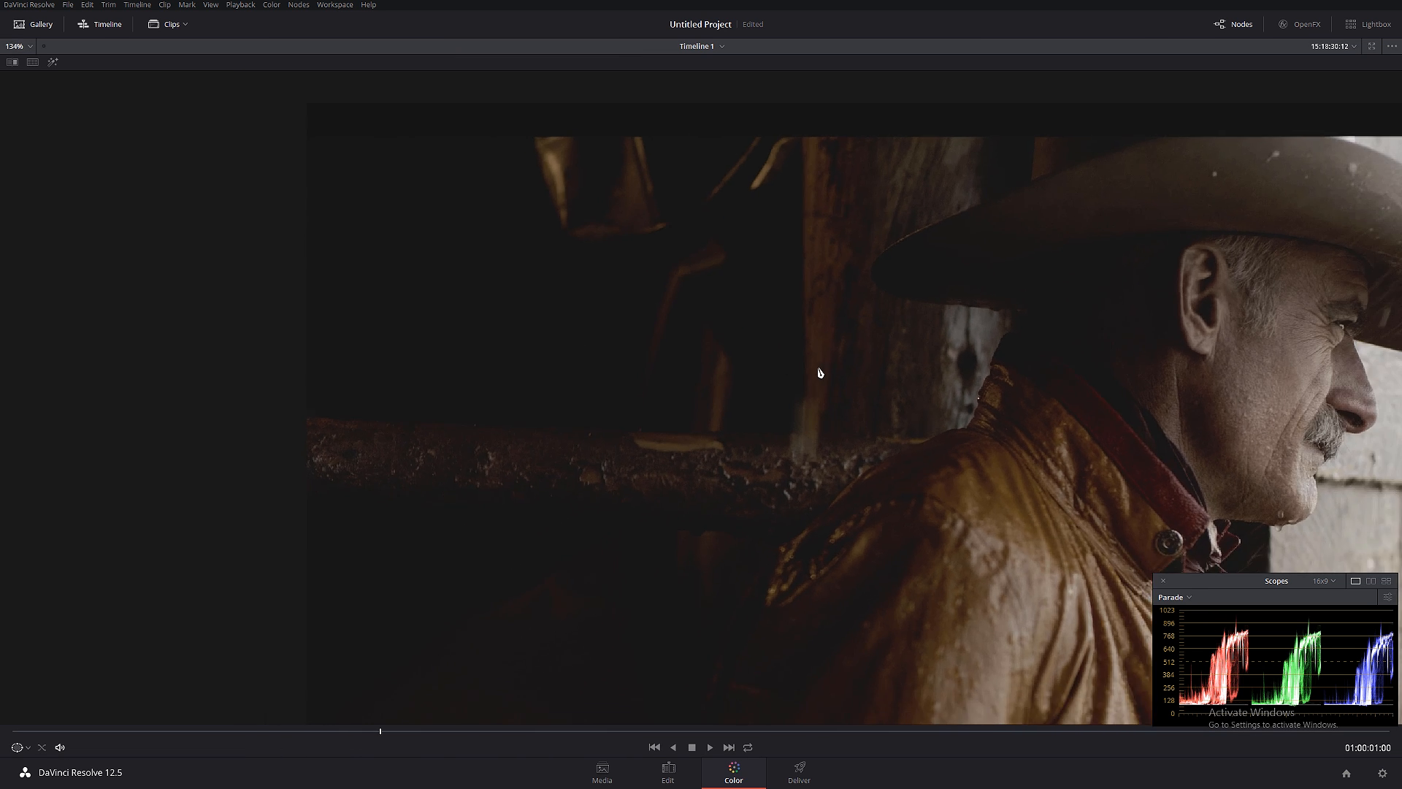
{"action": "left_click_drag", "start_coordinate": [699, 347], "coordinate": [614, 355]}
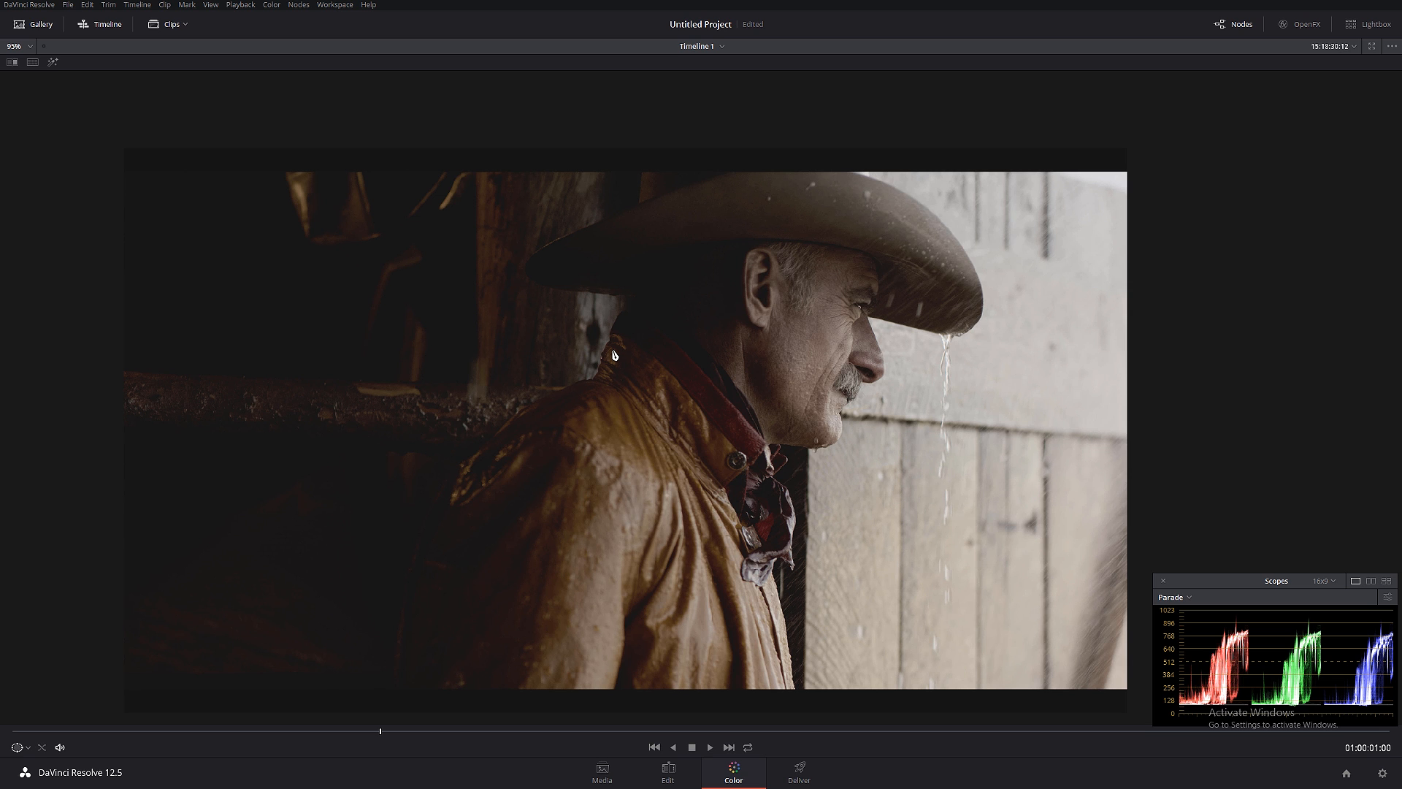
{"action": "key", "text": "shift+d"}
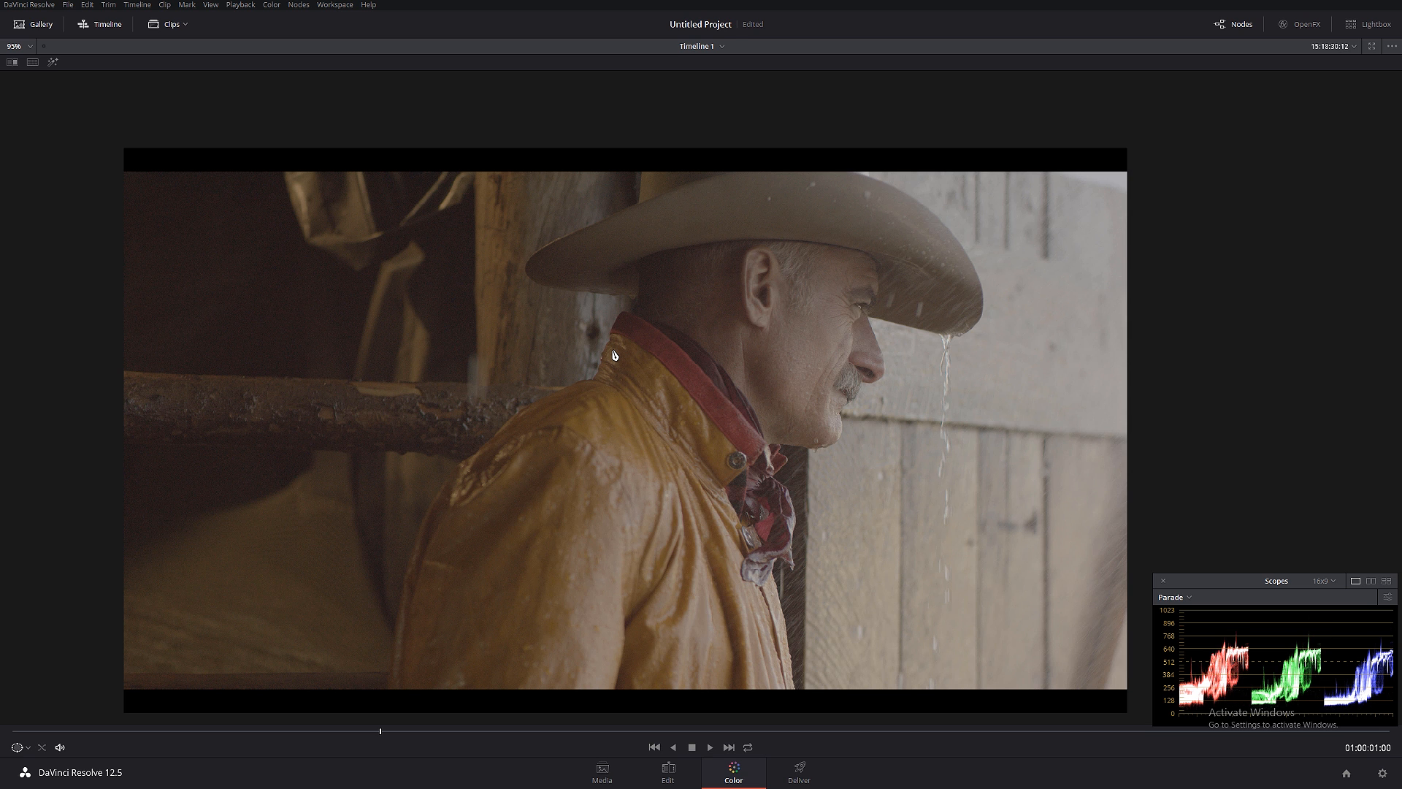
{"action": "key", "text": "shift+d"}
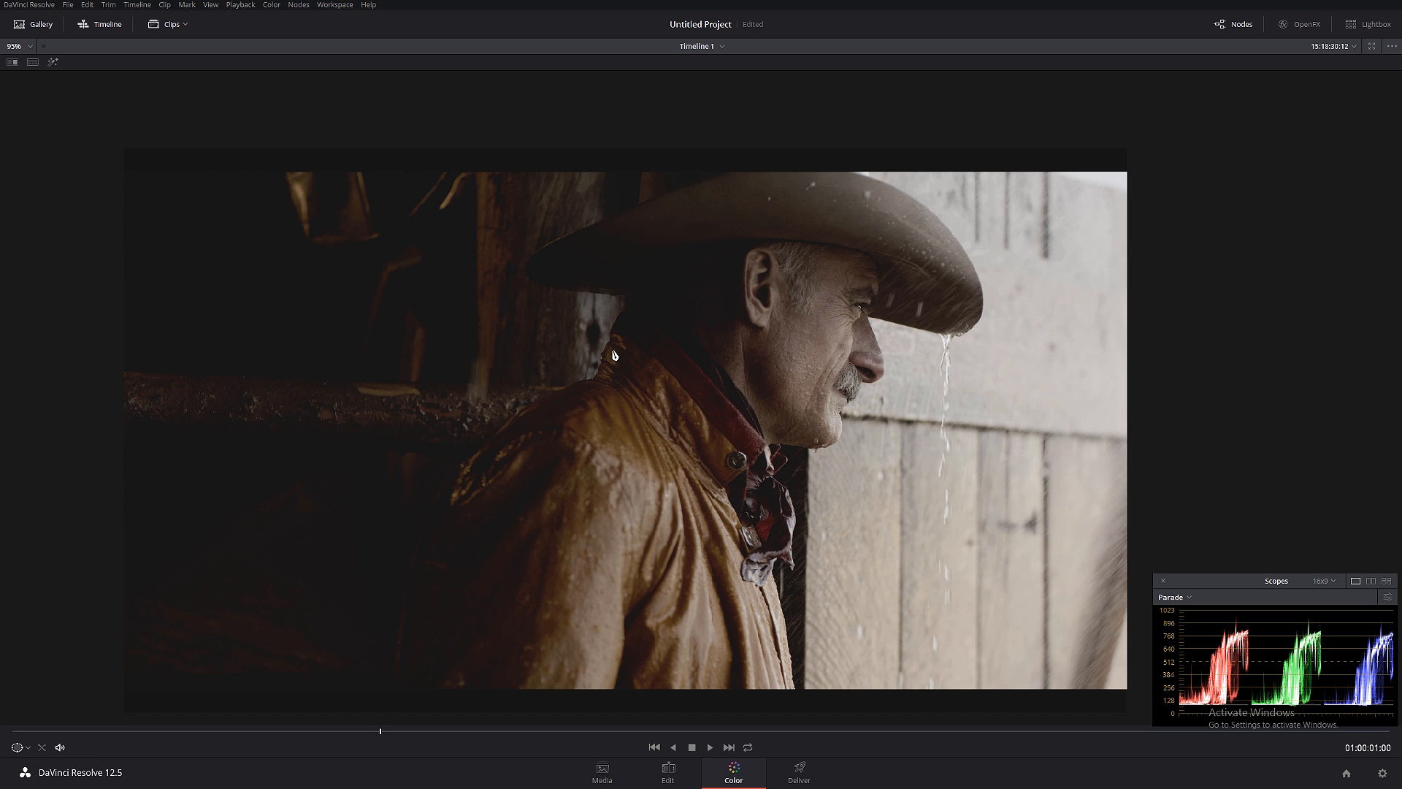
{"action": "key", "text": "alt+f"}
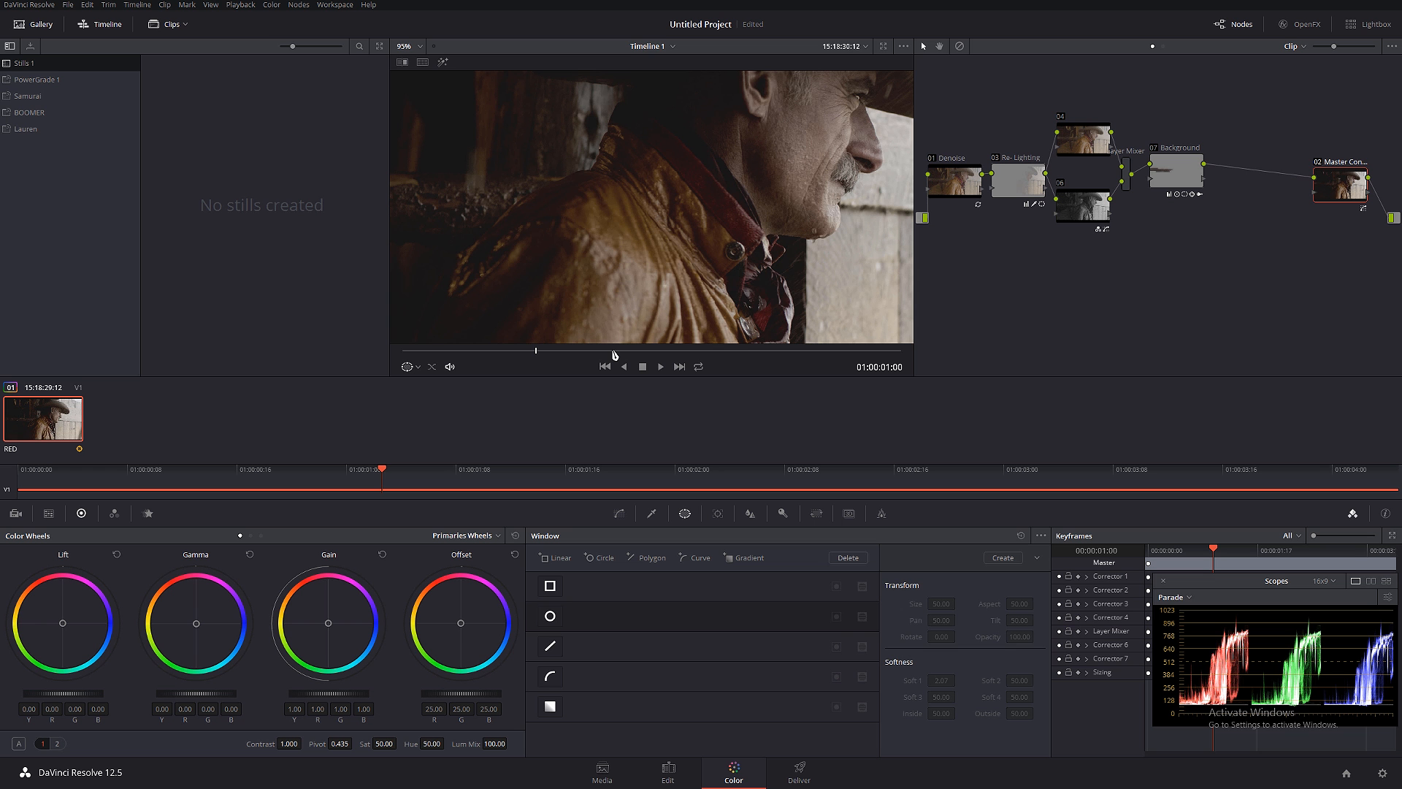
{"action": "key", "text": "shift+z"}
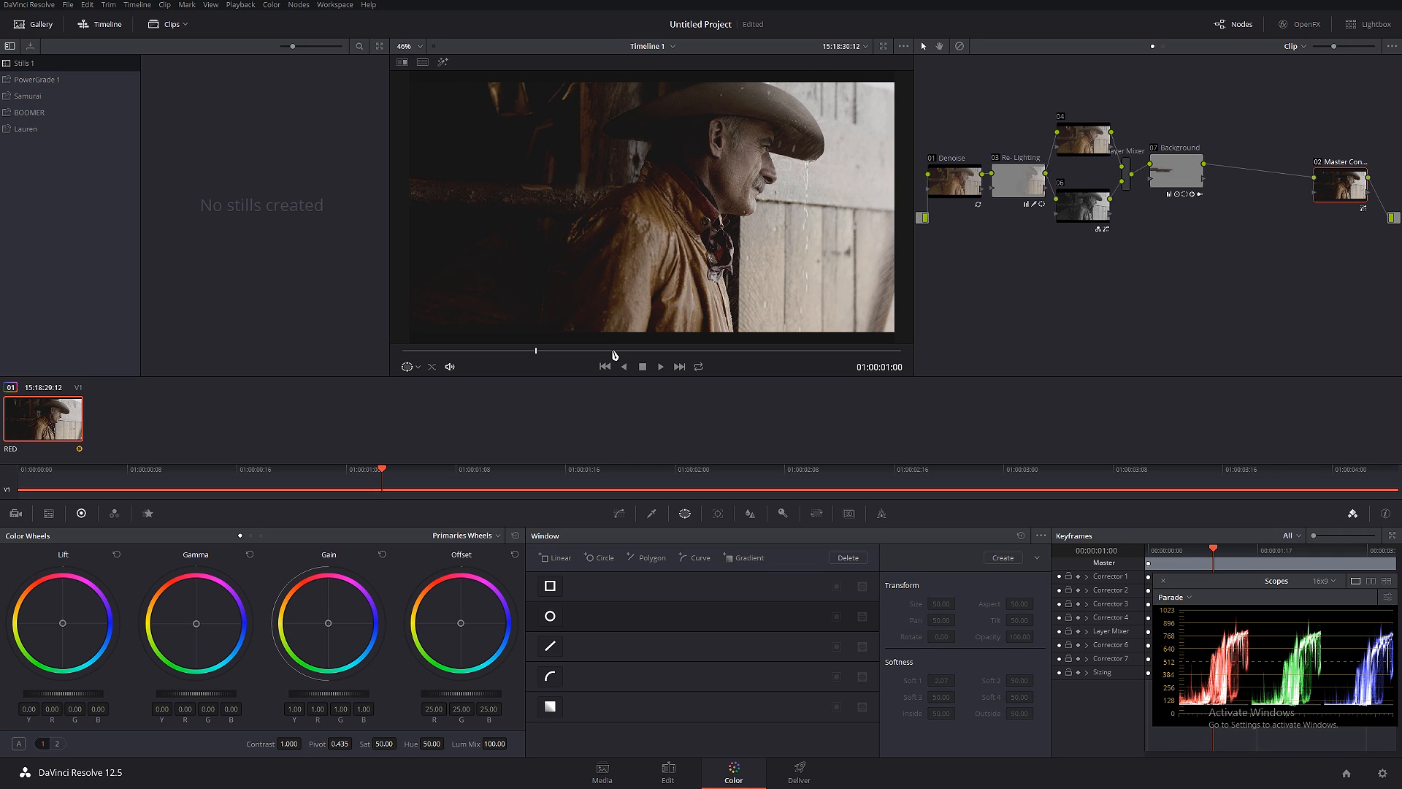
Add a serial node labelled Green after the Background node and shift its Gamma color balance toward yellow-green.
{"action": "left_click", "coordinate": [1177, 175]}
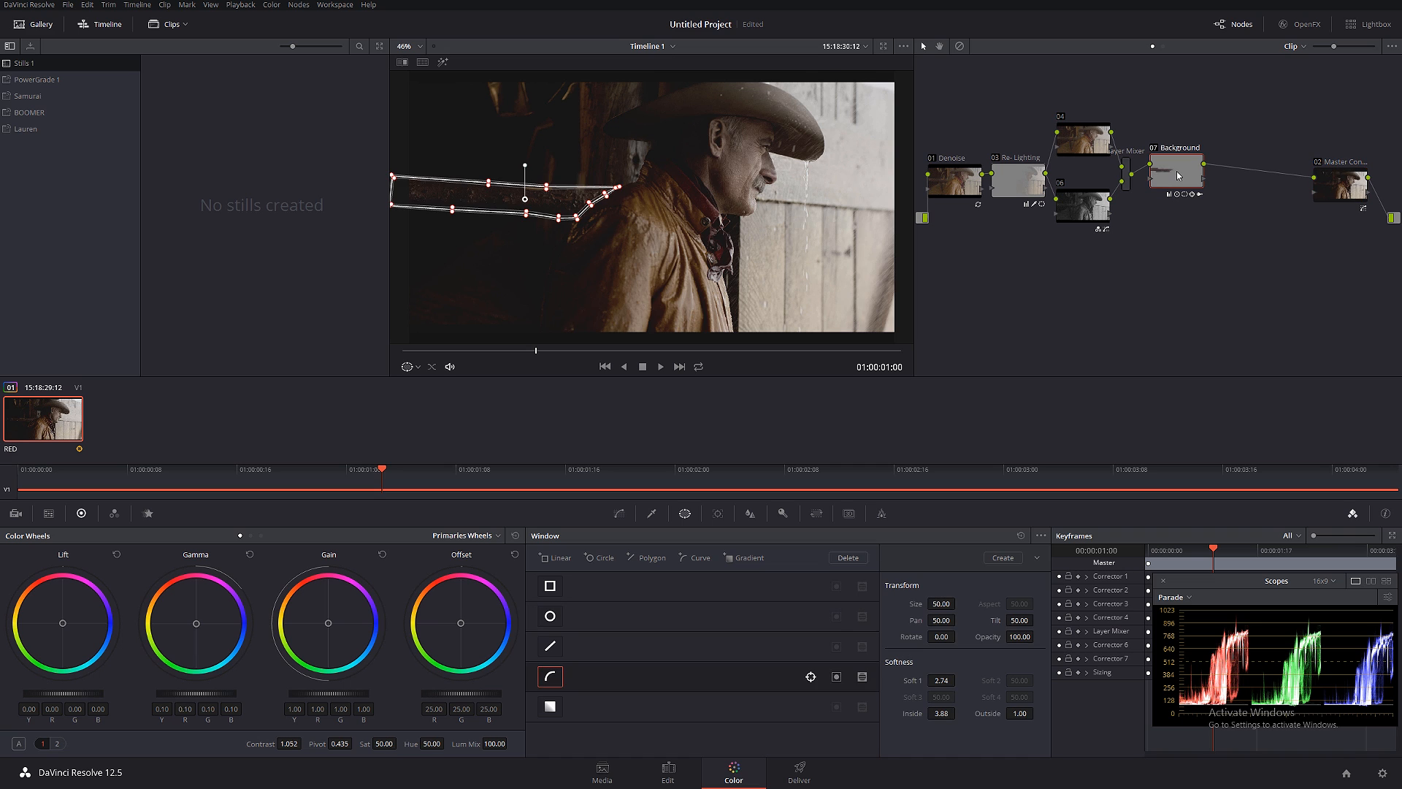
{"action": "key", "text": "alt+s"}
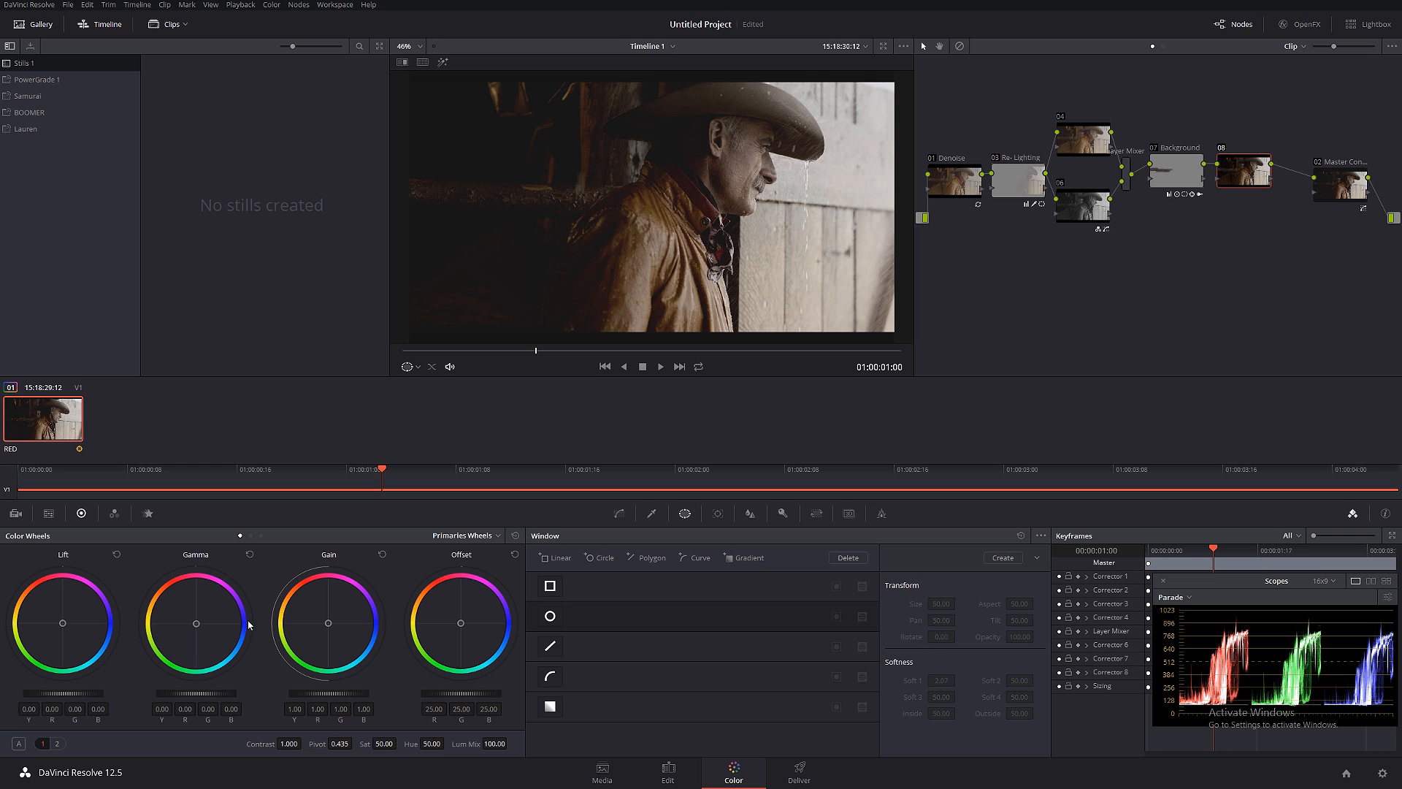
{"action": "right_click", "coordinate": [1241, 166]}
{"action": "left_click", "coordinate": [1281, 189]}
{"action": "type", "text": "Green"}
{"action": "key", "text": "Return"}
{"action": "left_click_drag", "start_coordinate": [196, 630], "coordinate": [192, 626]}
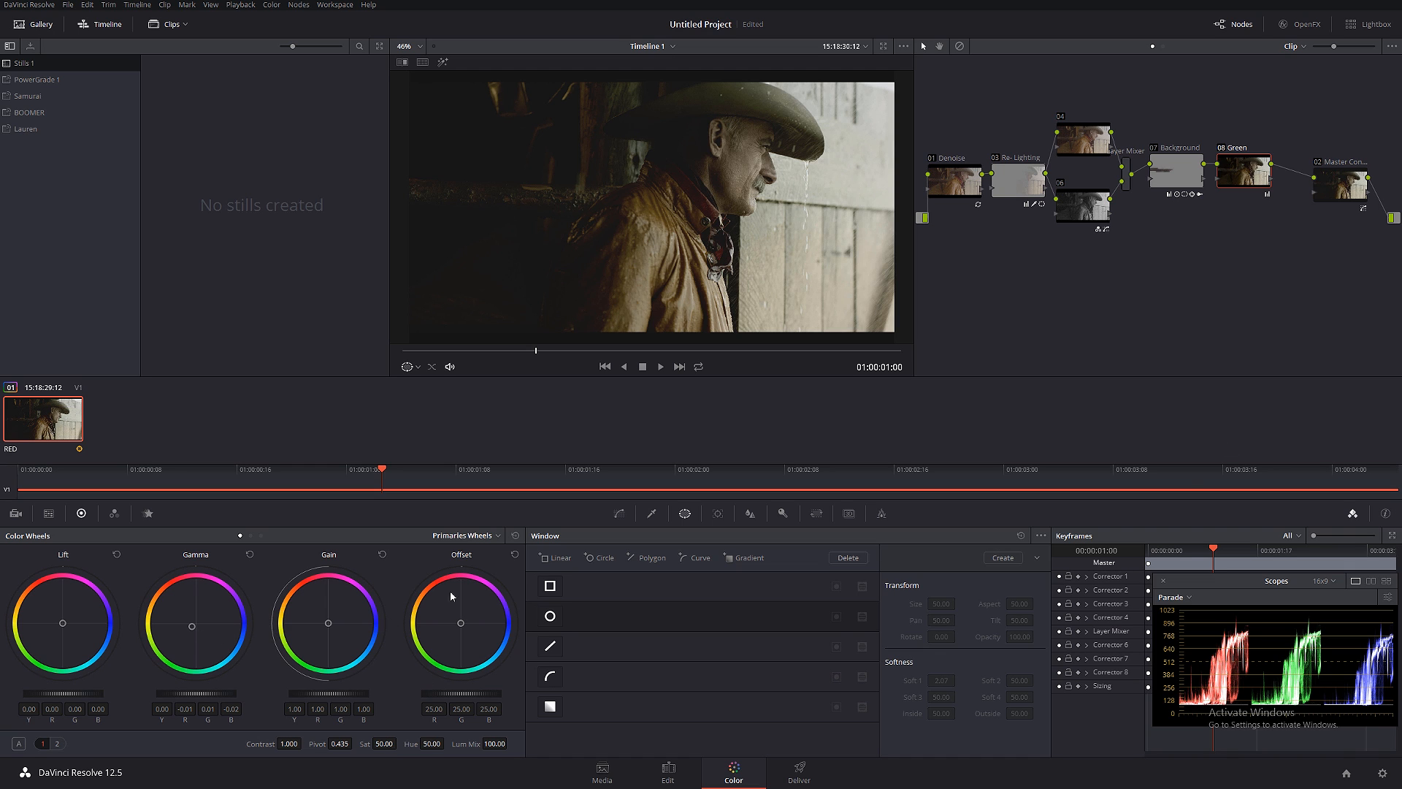
Limit the Green node with a luminance-only qualifier at Low 51.4, High 54.4, L. Soft 2.3 and H. Soft 8.4, and check it full screen.
{"action": "left_click", "coordinate": [651, 515]}
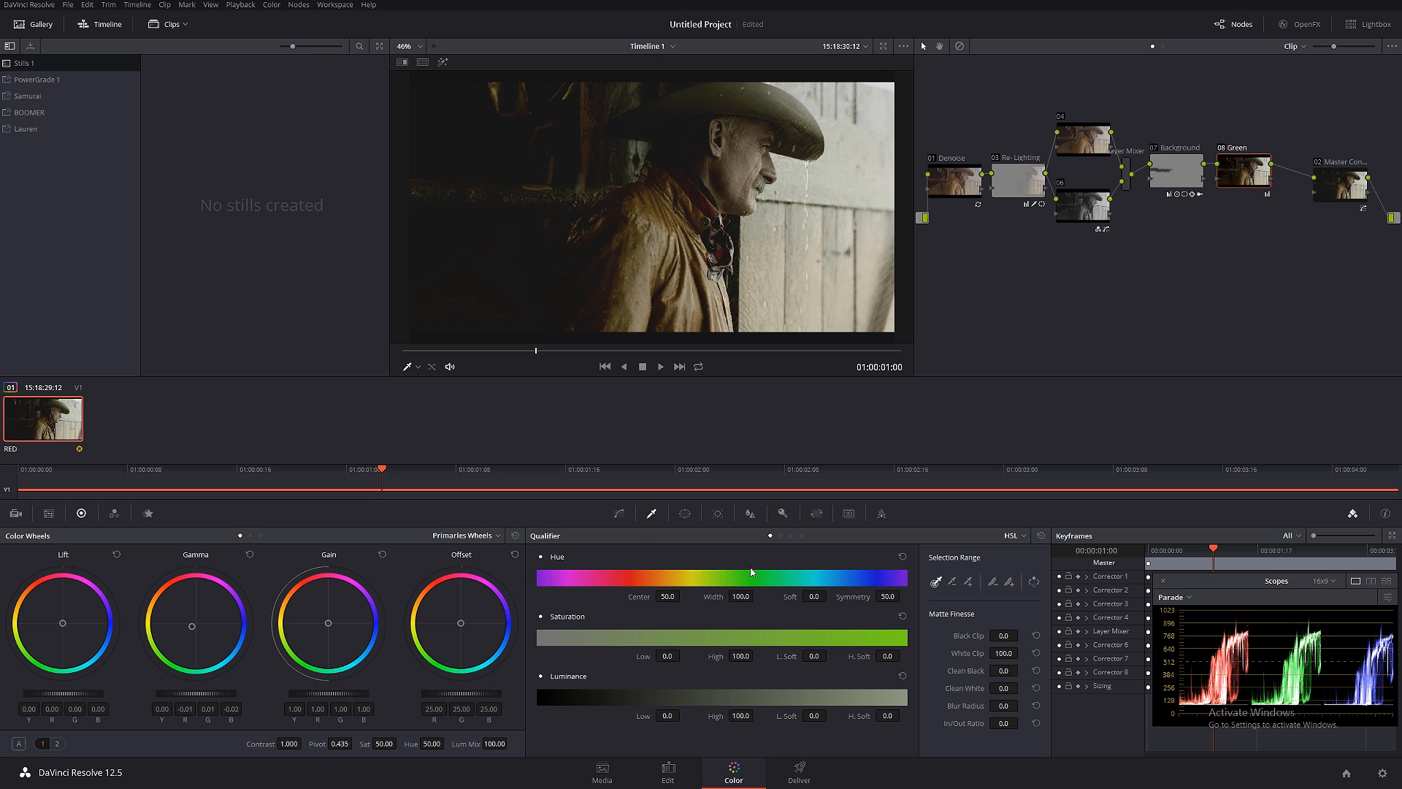
{"action": "left_click", "coordinate": [791, 536]}
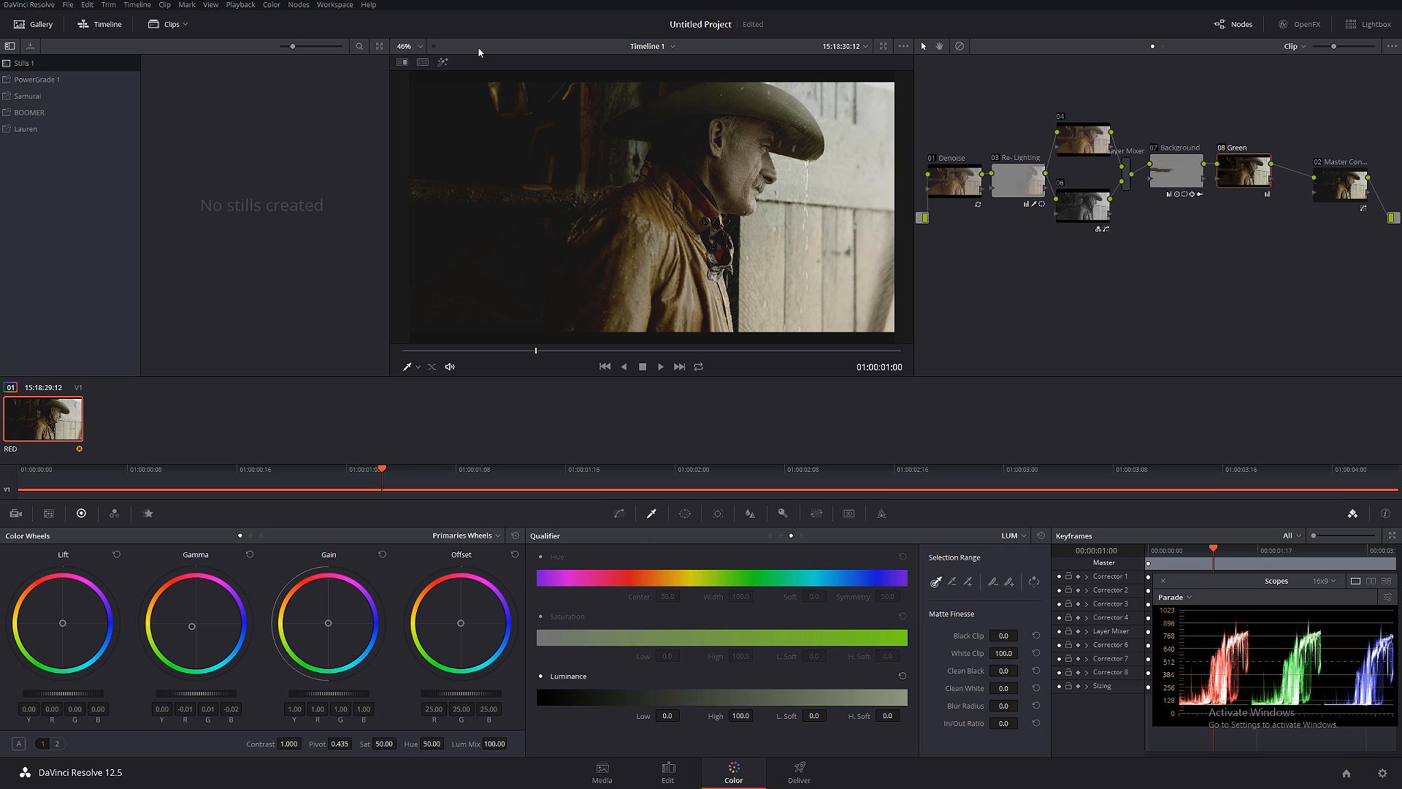
{"action": "left_click_drag", "start_coordinate": [667, 715], "coordinate": [905, 715]}
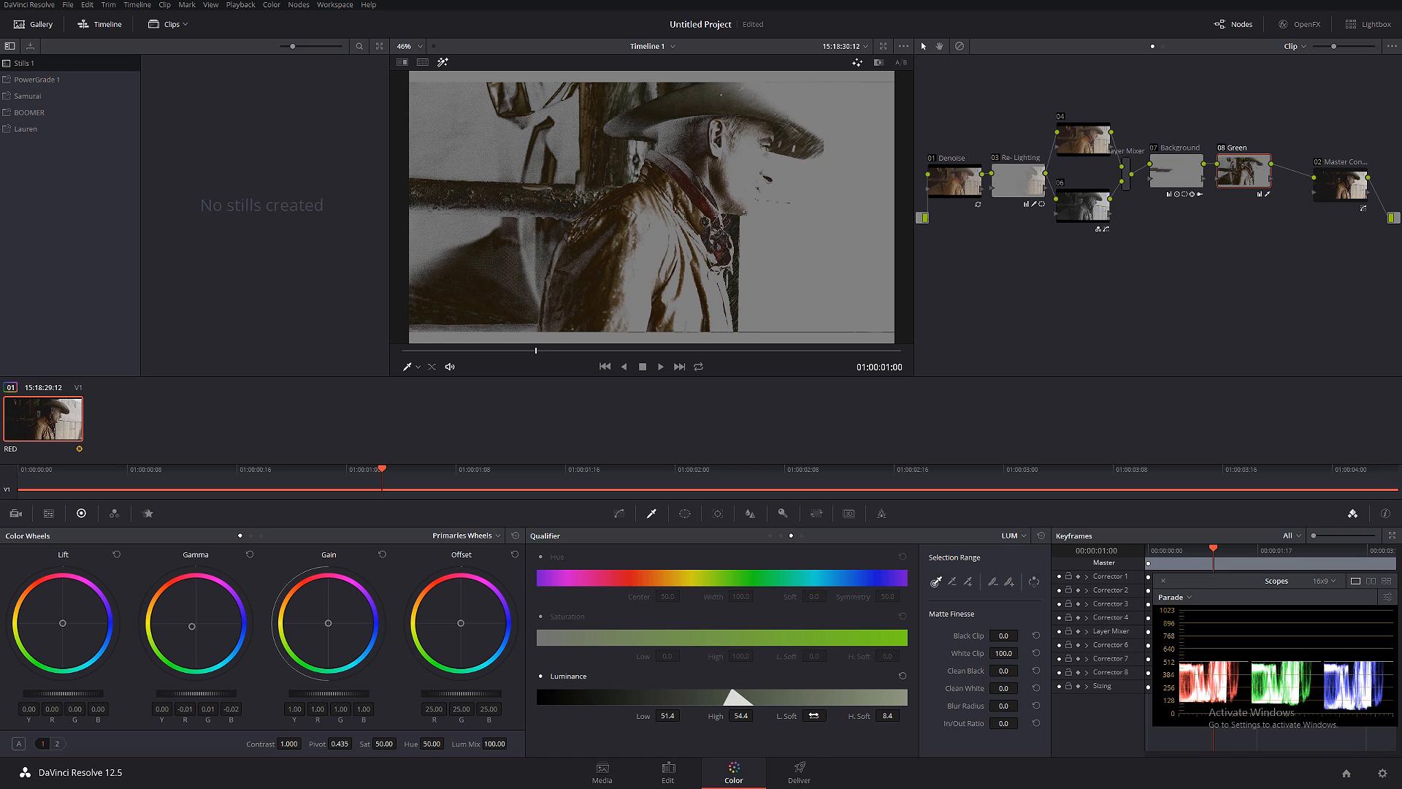
{"action": "left_click", "coordinate": [443, 62]}
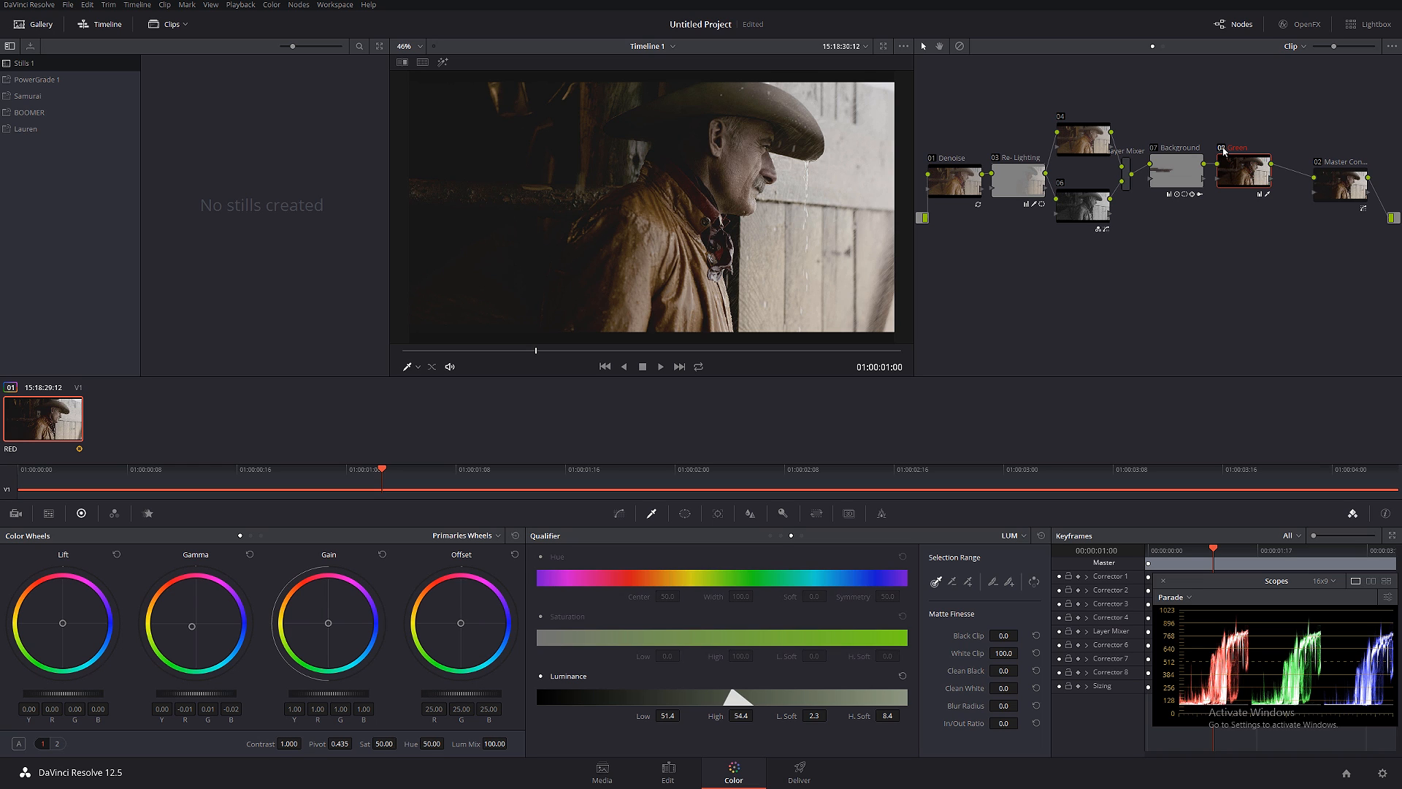
{"action": "key", "text": "alt+f"}
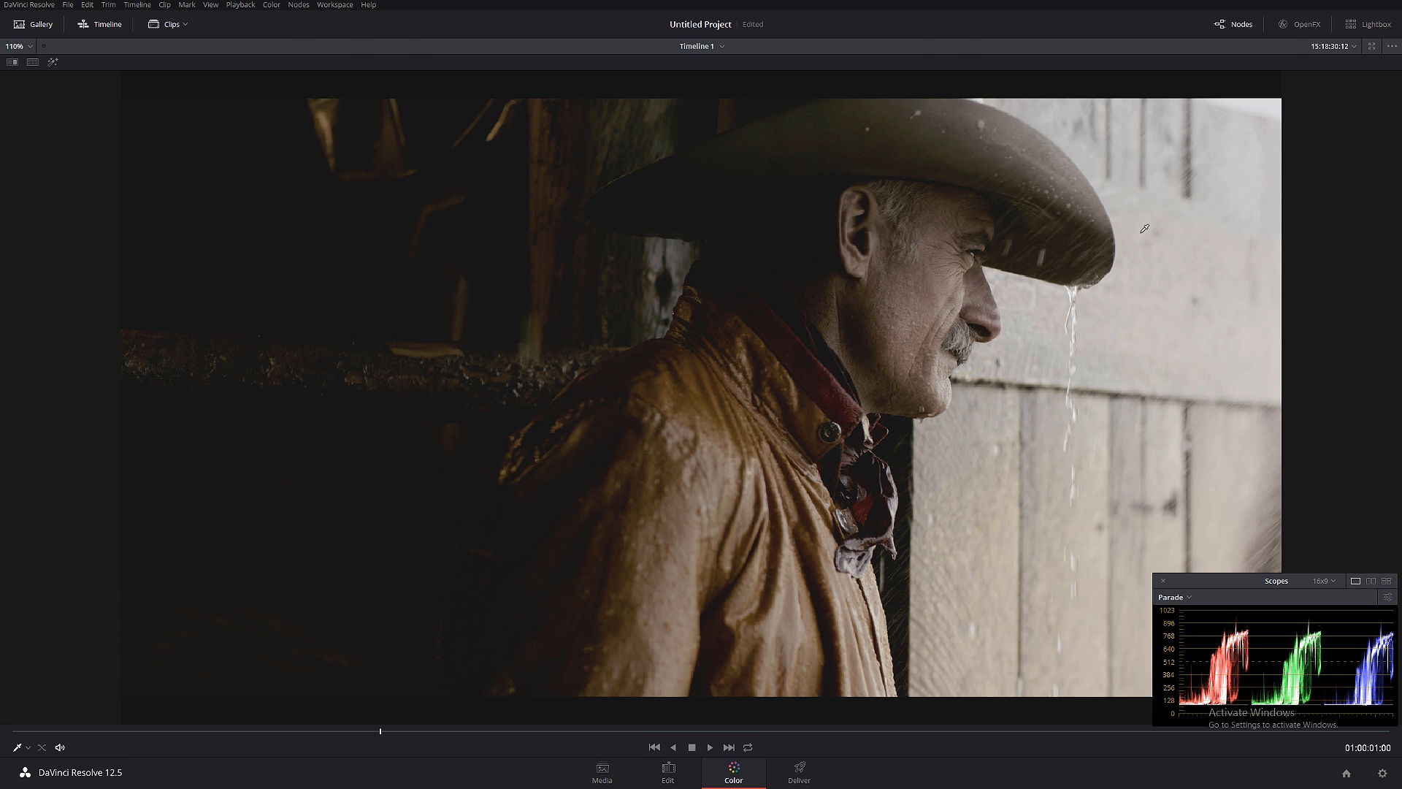
{"action": "key", "text": "alt+f"}
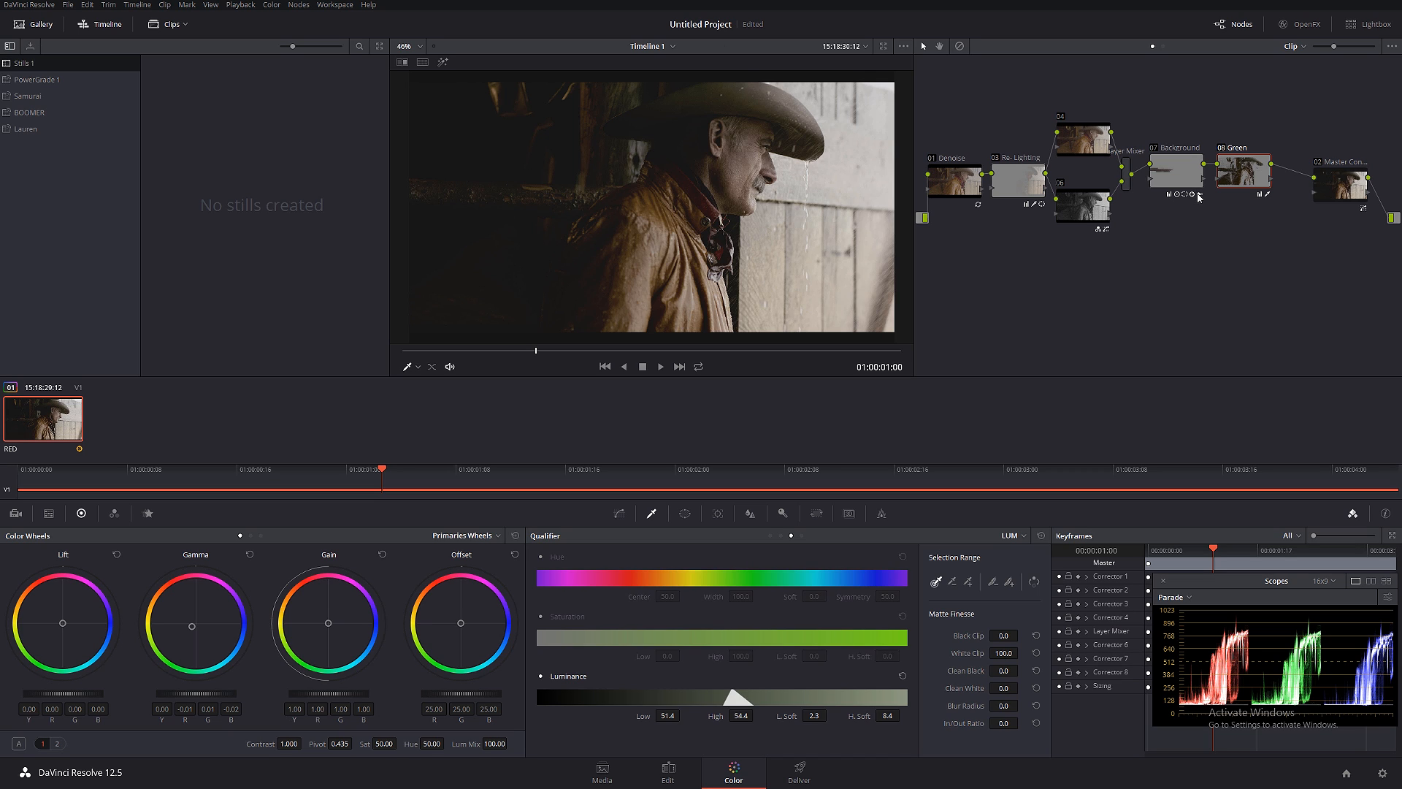
Add a serial node labelled Film Grain after the Green node and rearrange the Background, Green and new nodes in the graph.
{"action": "key", "text": "alt+s"}
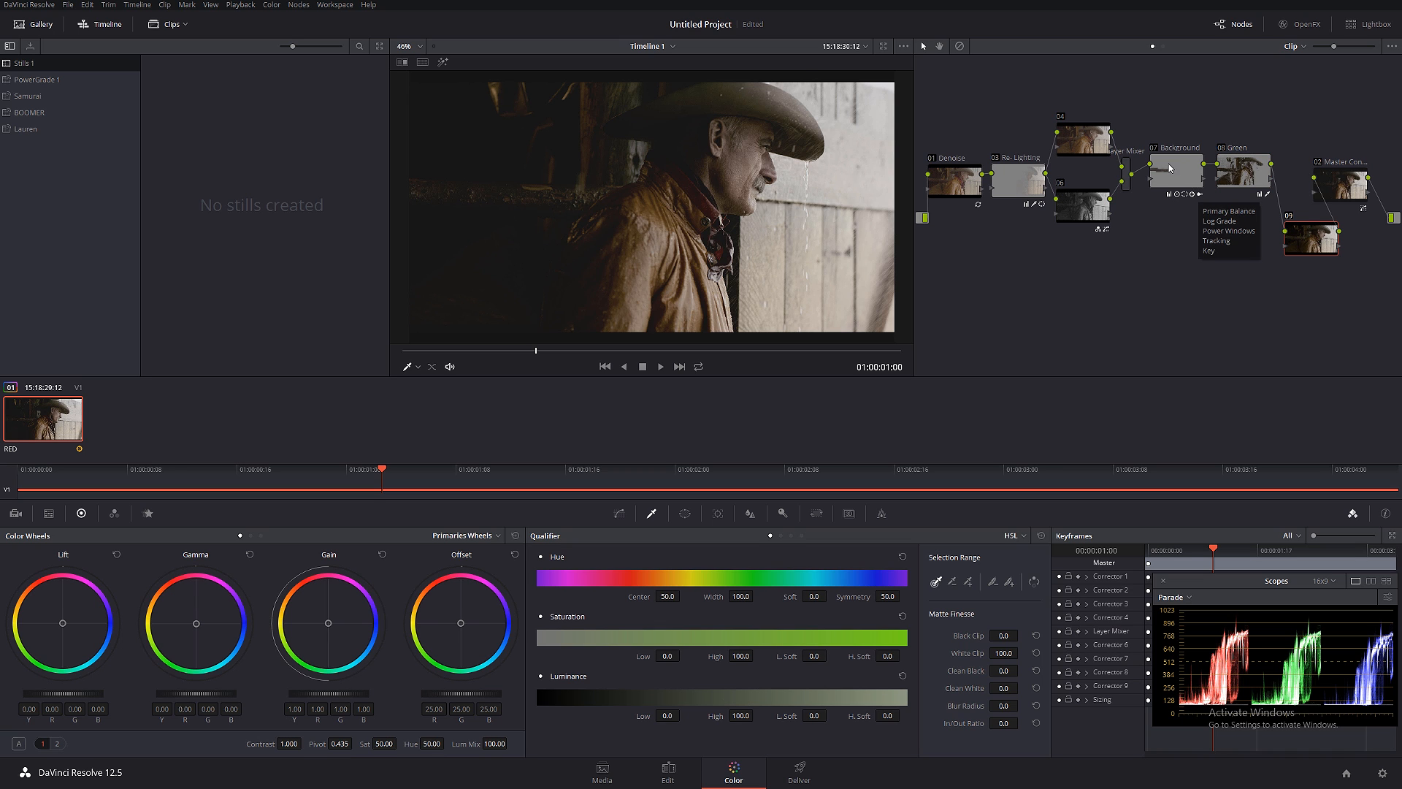
{"action": "left_click_drag", "start_coordinate": [1170, 166], "coordinate": [1161, 120]}
{"action": "left_click_drag", "start_coordinate": [1241, 176], "coordinate": [1169, 188]}
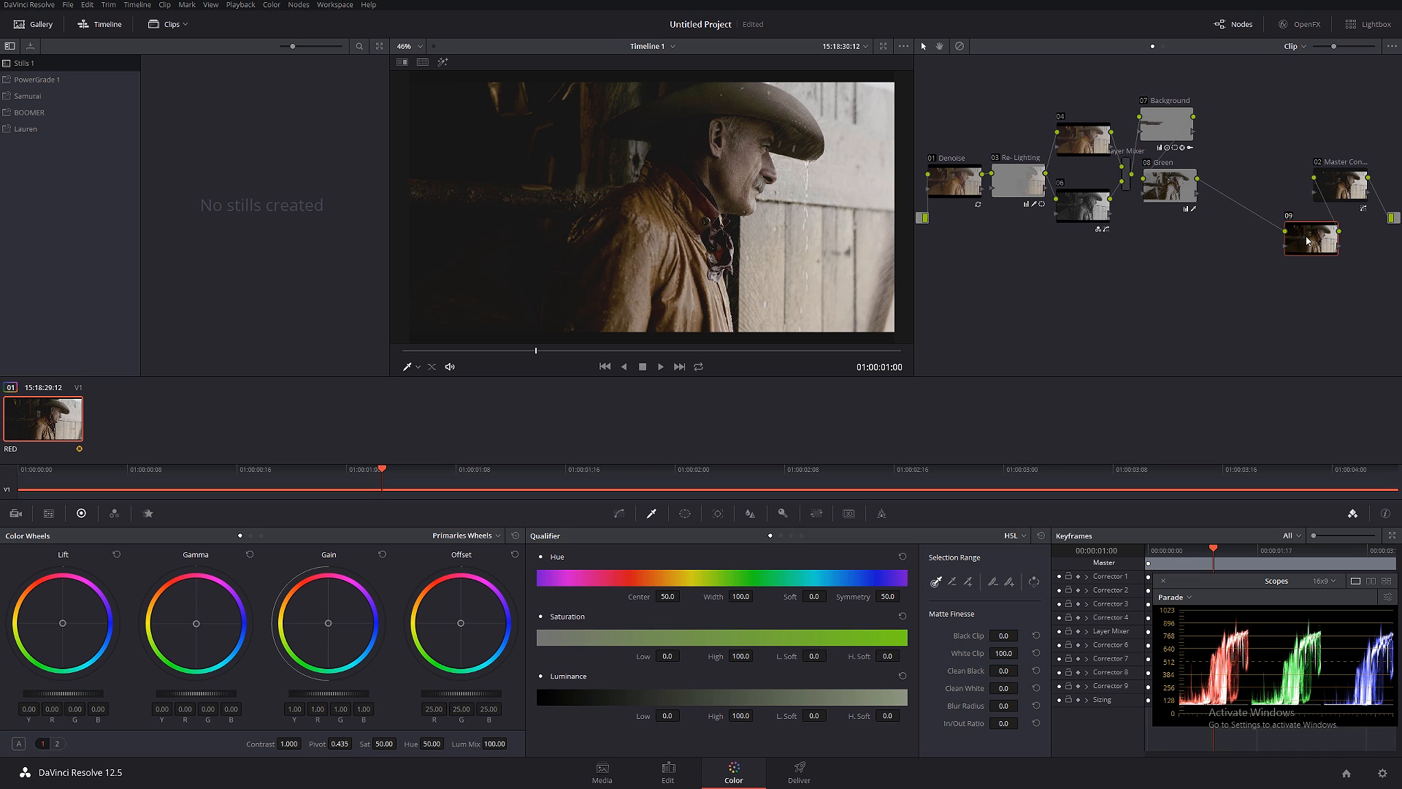
{"action": "left_click_drag", "start_coordinate": [1306, 244], "coordinate": [1235, 191]}
{"action": "right_click", "coordinate": [1235, 192]}
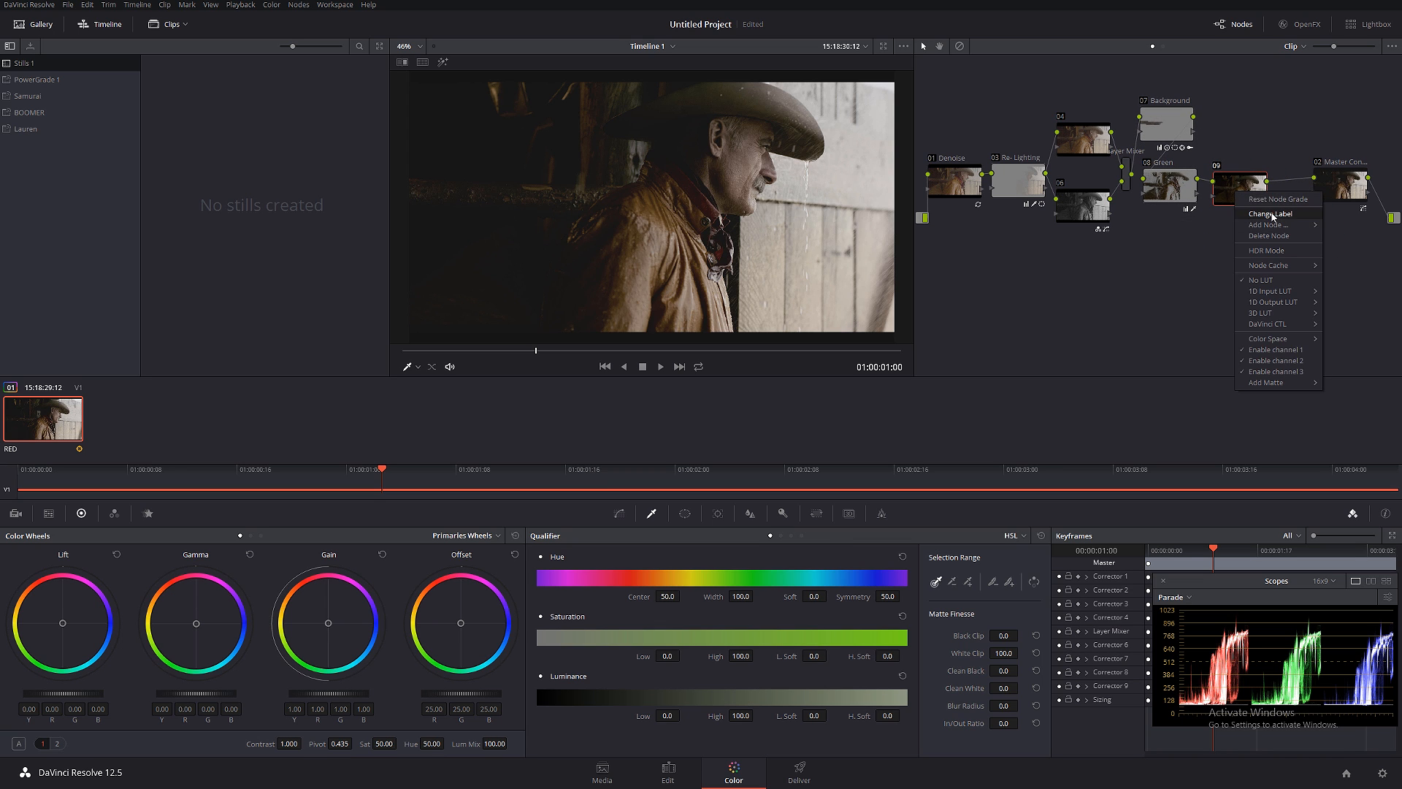
{"action": "left_click", "coordinate": [1272, 214]}
{"action": "type", "text": "Fi"}
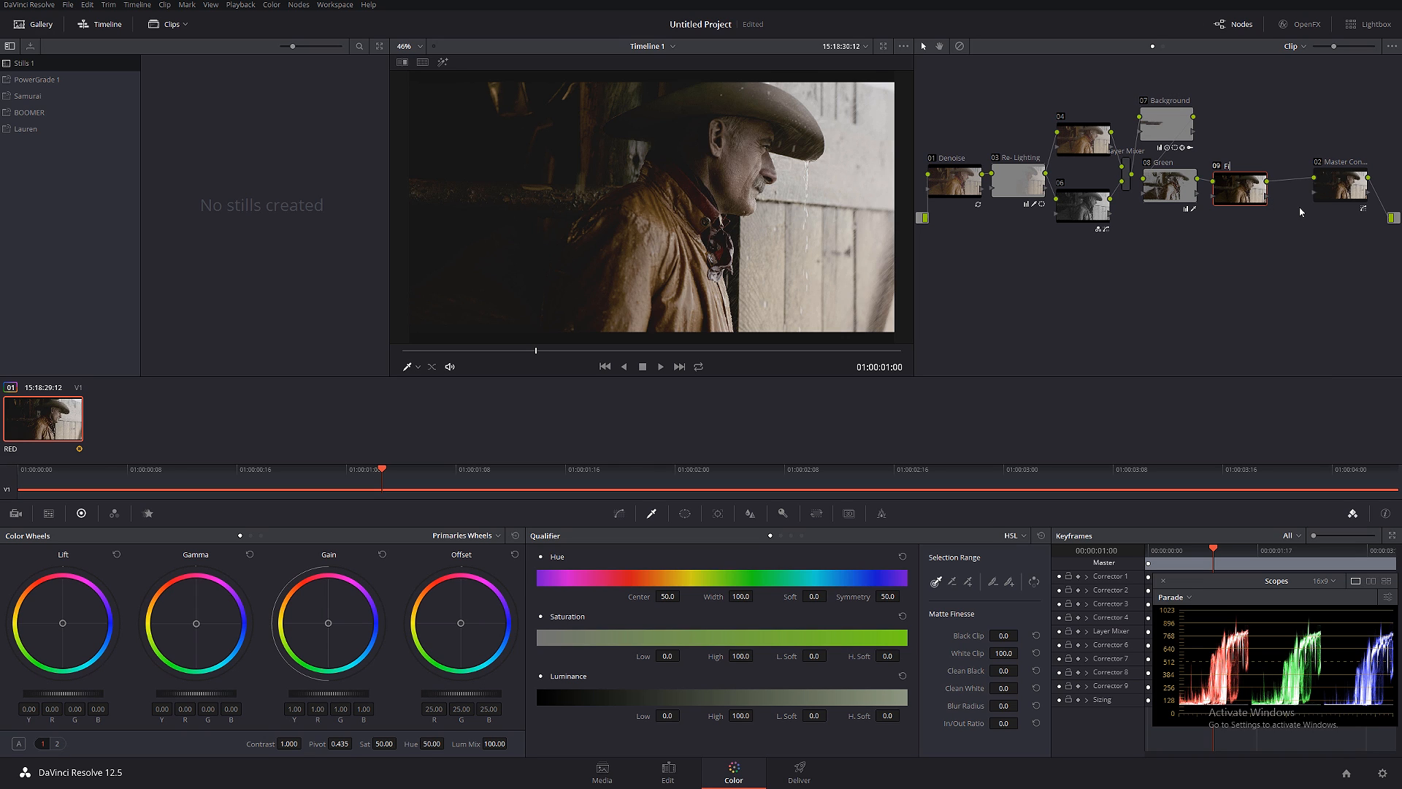
{"action": "type", "text": "lm Grain"}
{"action": "key", "text": "Return"}
Apply the FilmConvert Pro 2.0 effect to the Film Grain node.
{"action": "left_click", "coordinate": [1301, 24]}
{"action": "scroll", "coordinate": [1291, 297], "scroll_direction": "down", "scroll_amount": 5}
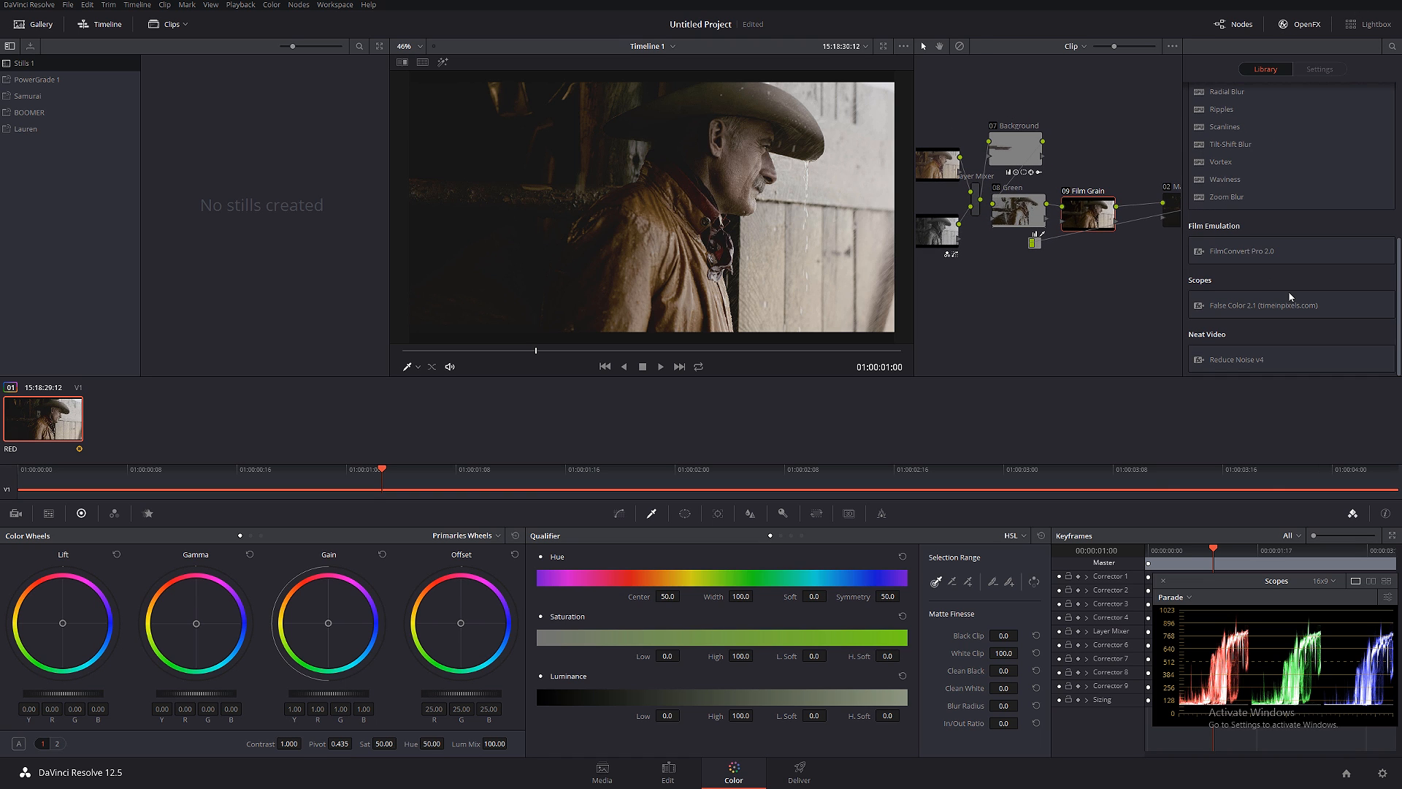
{"action": "left_click_drag", "start_coordinate": [1238, 256], "coordinate": [1077, 208]}
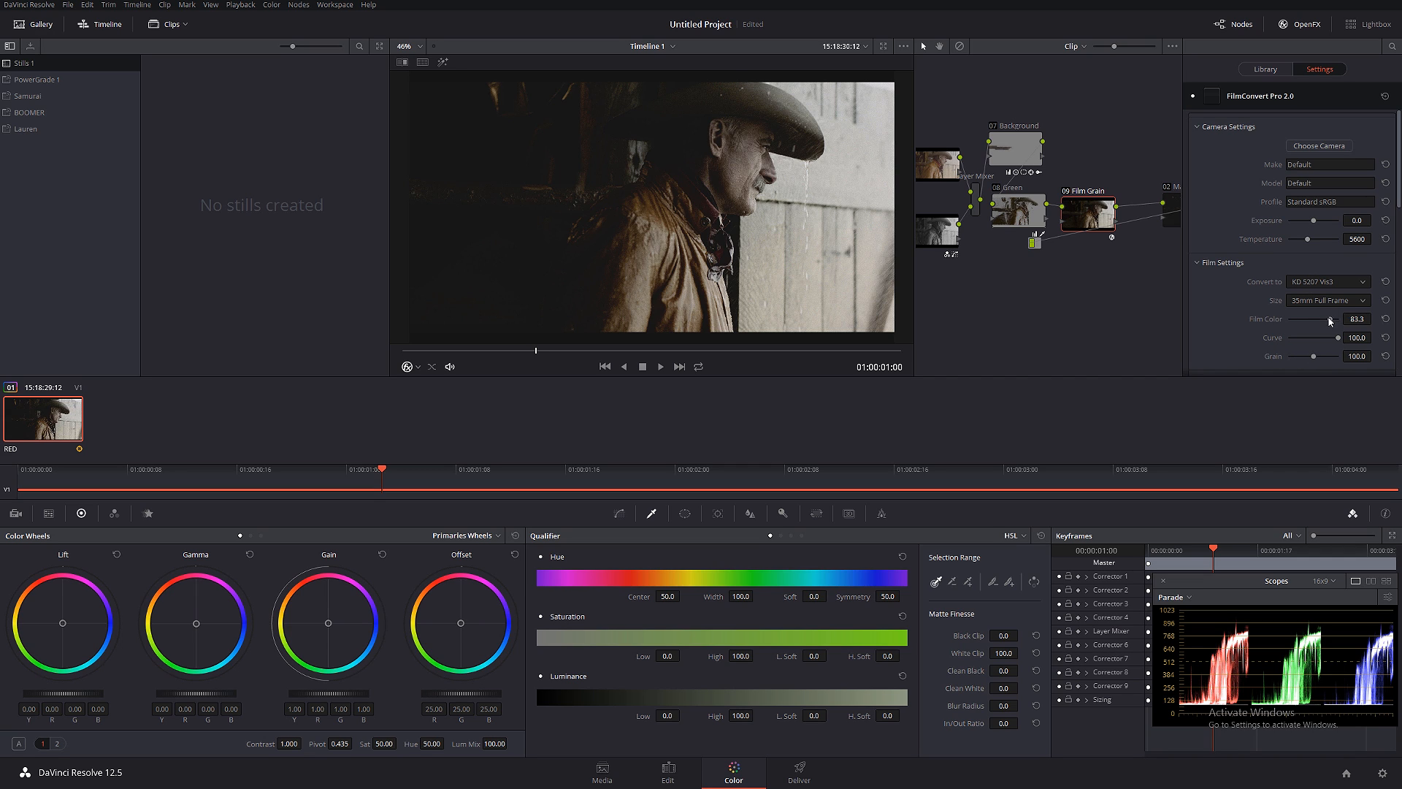
Set FilmConvert's Film Color and Curve to 0.0 and its film size to Super 16.
{"action": "left_click_drag", "start_coordinate": [1330, 319], "coordinate": [1238, 324]}
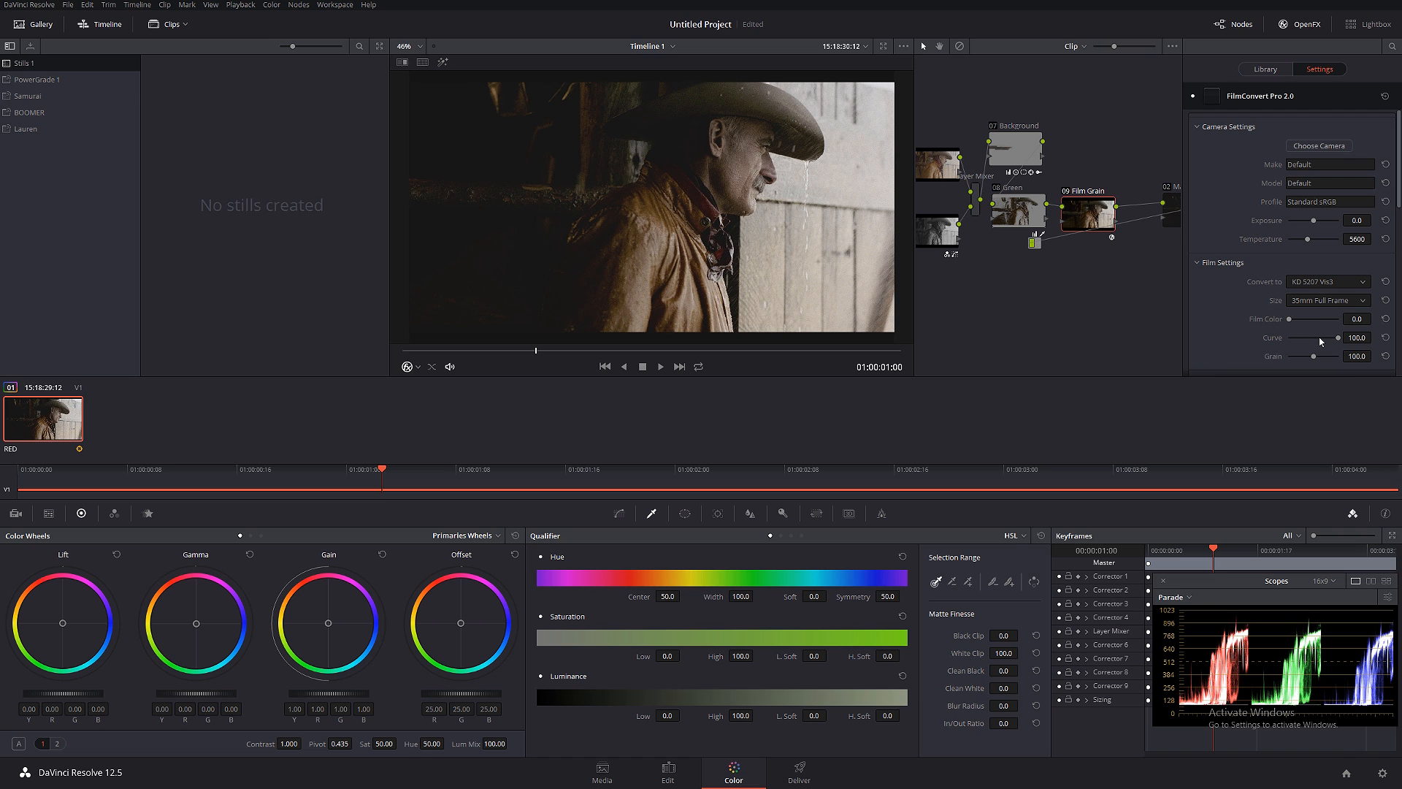
{"action": "left_click_drag", "start_coordinate": [1320, 337], "coordinate": [1248, 341]}
{"action": "scroll", "coordinate": [1242, 321], "scroll_direction": "down", "scroll_amount": 1}
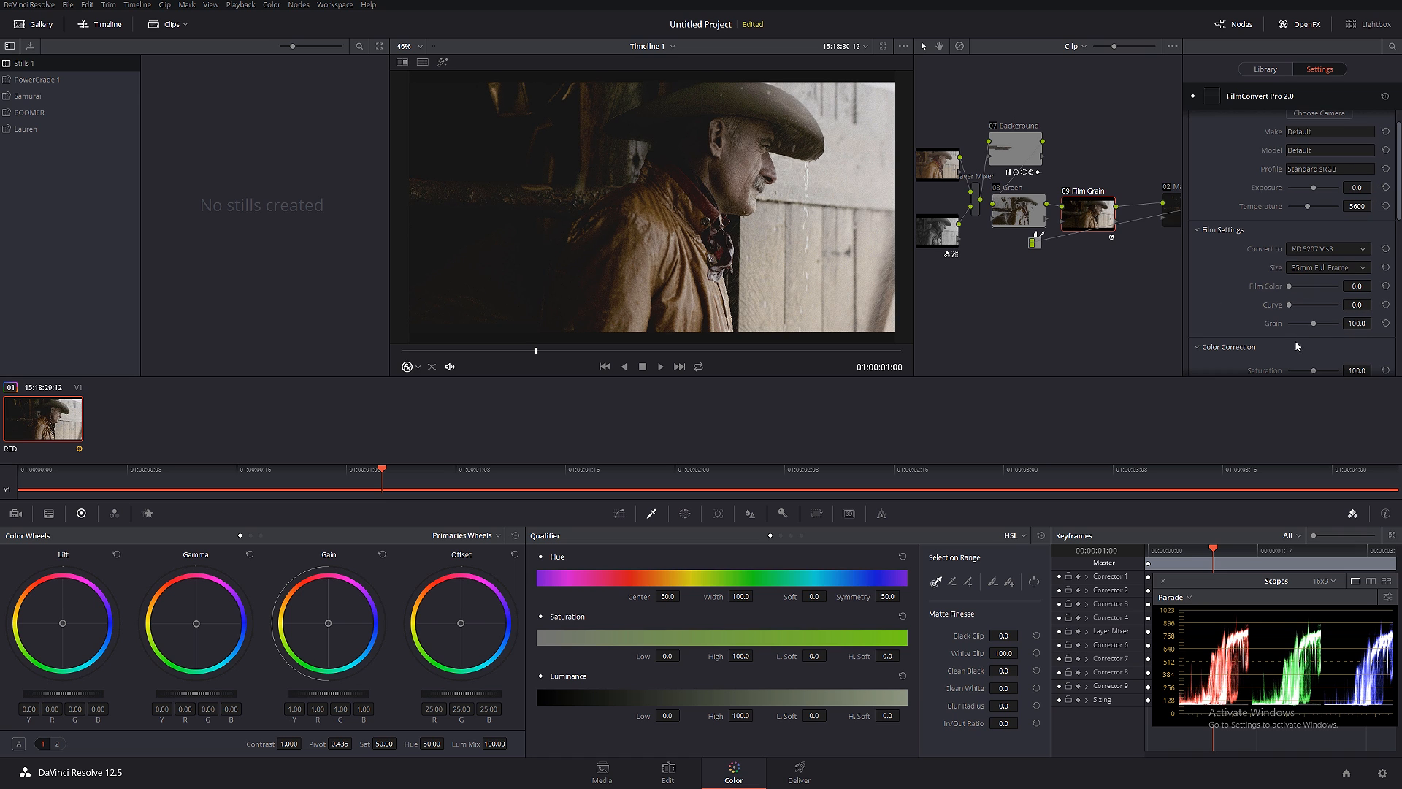
{"action": "left_click", "coordinate": [1333, 272]}
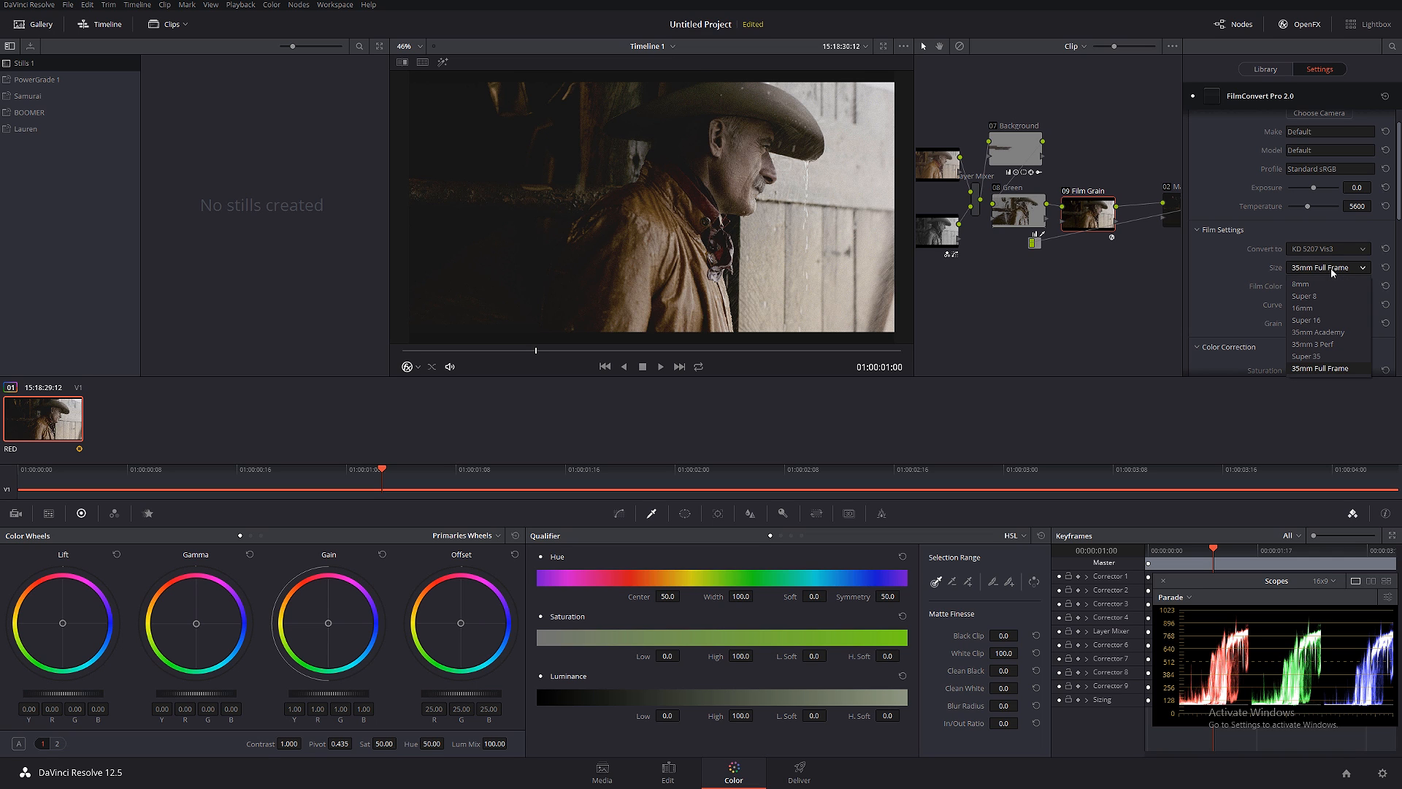
{"action": "left_click", "coordinate": [1307, 320]}
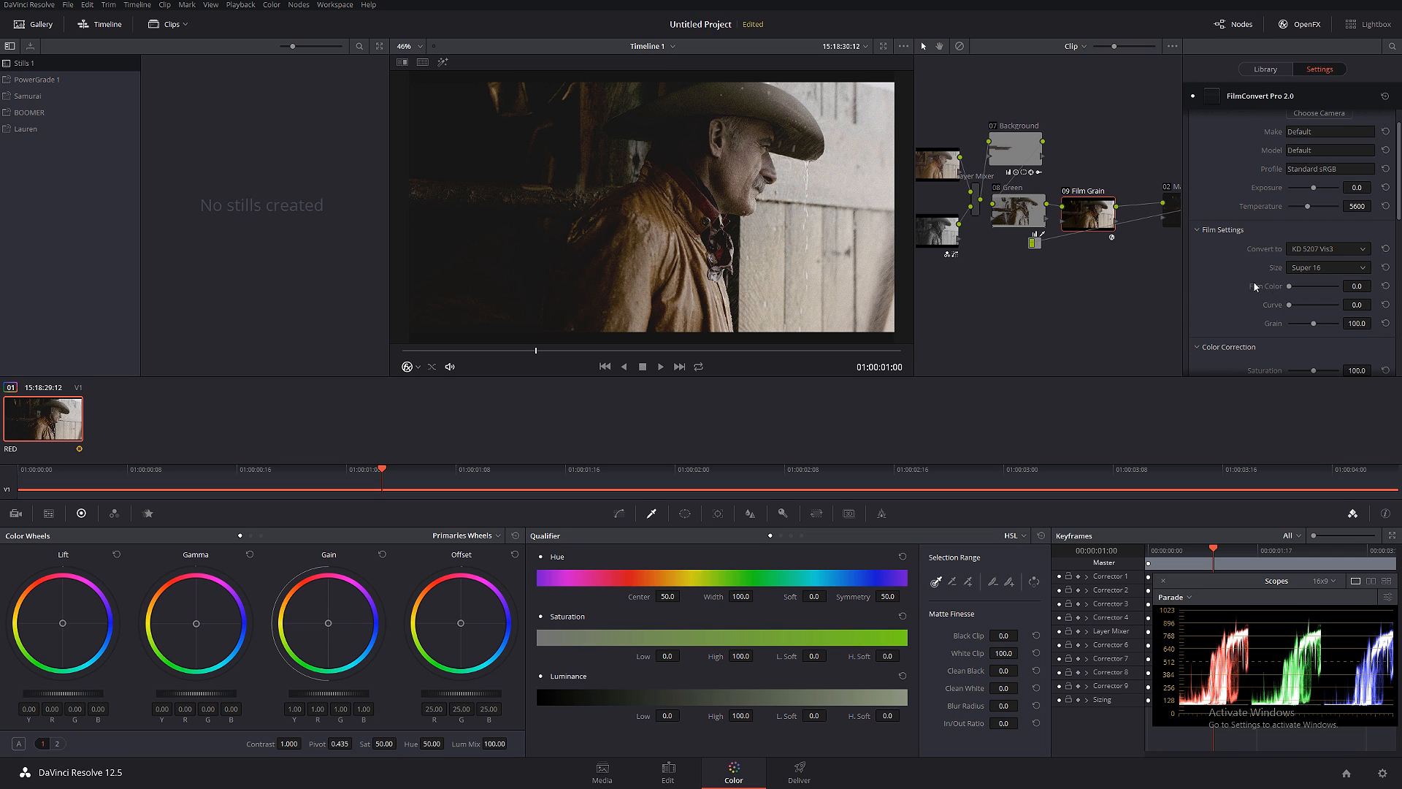
Pick FilmConvert's render processor and realign the Film Grain node in the full node graph.
{"action": "scroll", "coordinate": [1254, 286], "scroll_direction": "down", "scroll_amount": 8}
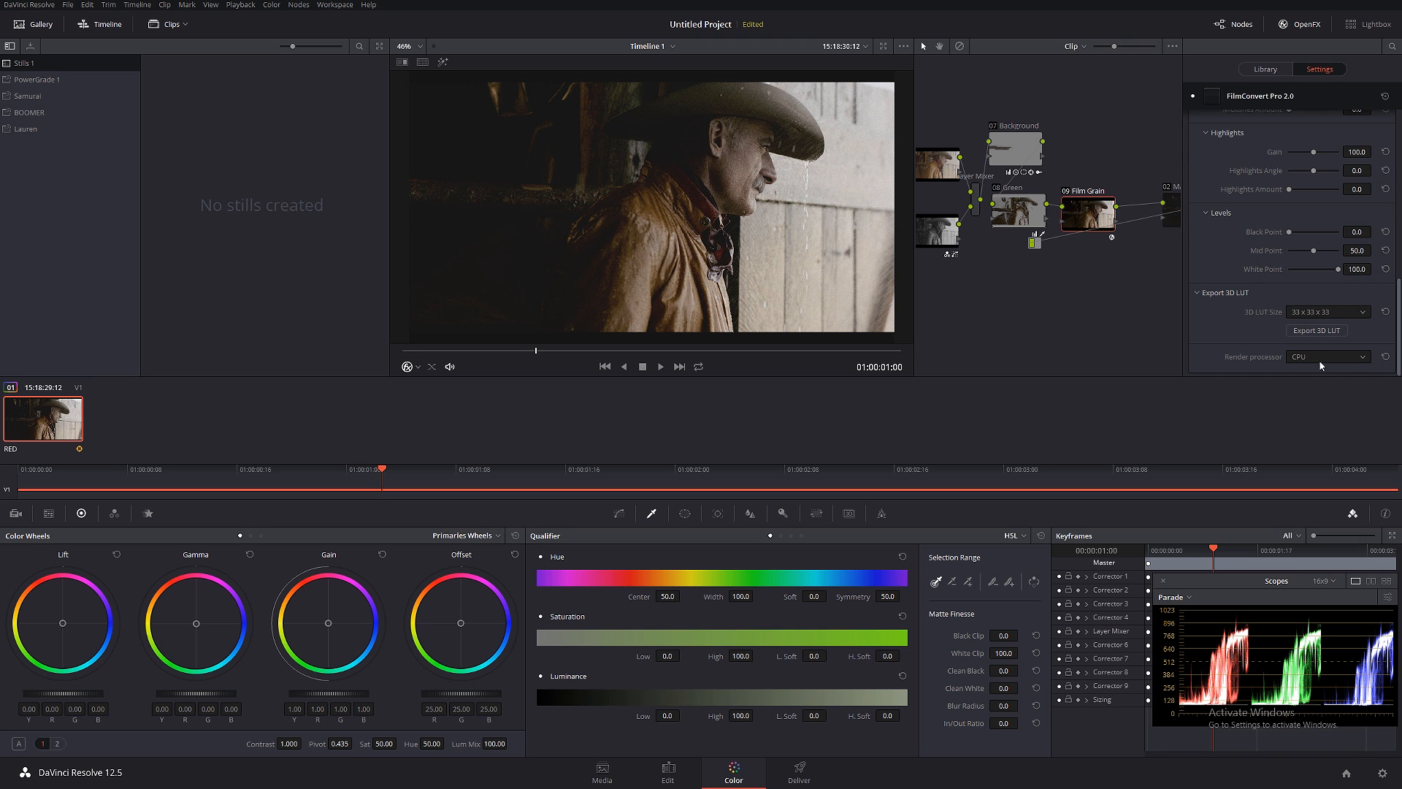
{"action": "left_click", "coordinate": [1320, 361]}
{"action": "left_click", "coordinate": [1312, 386]}
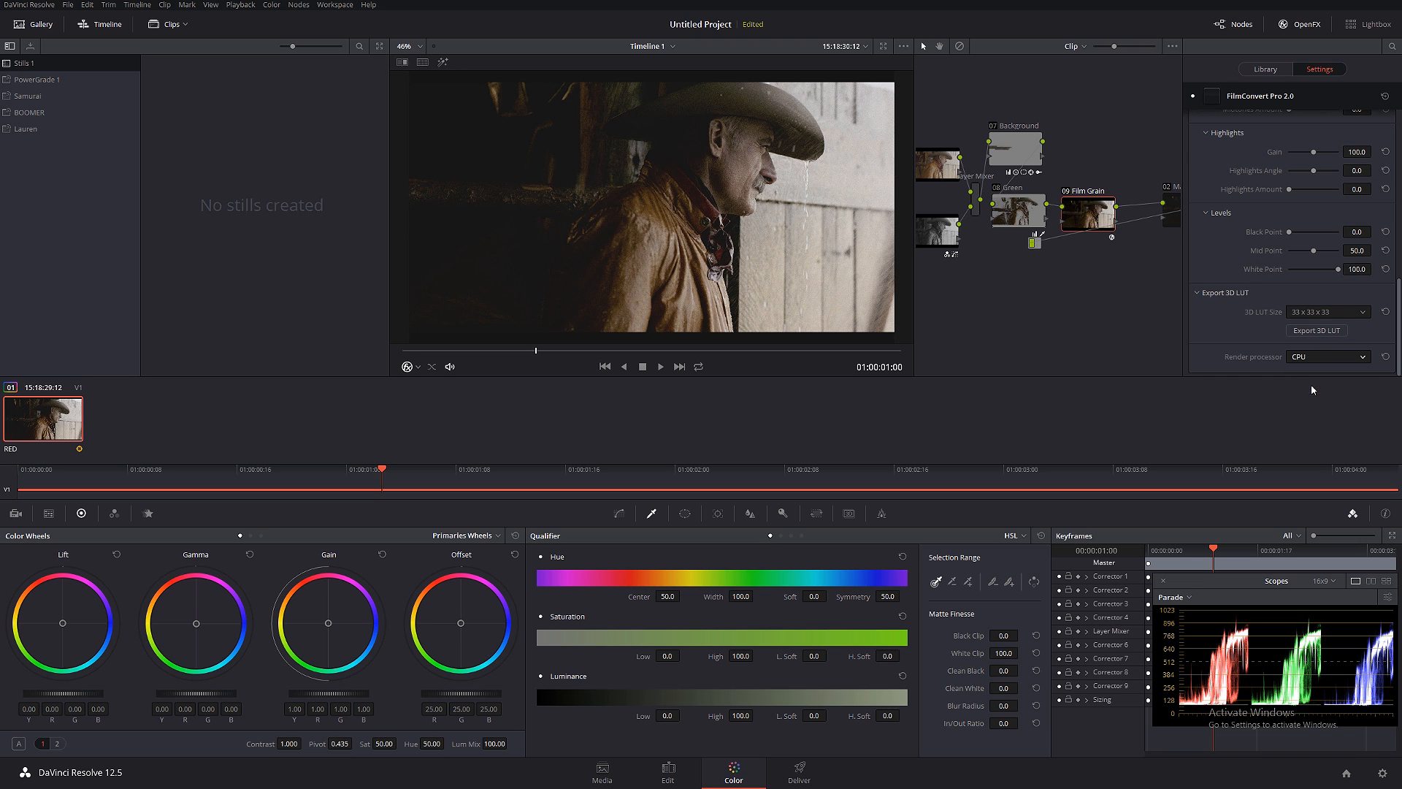
{"action": "left_click", "coordinate": [1304, 24]}
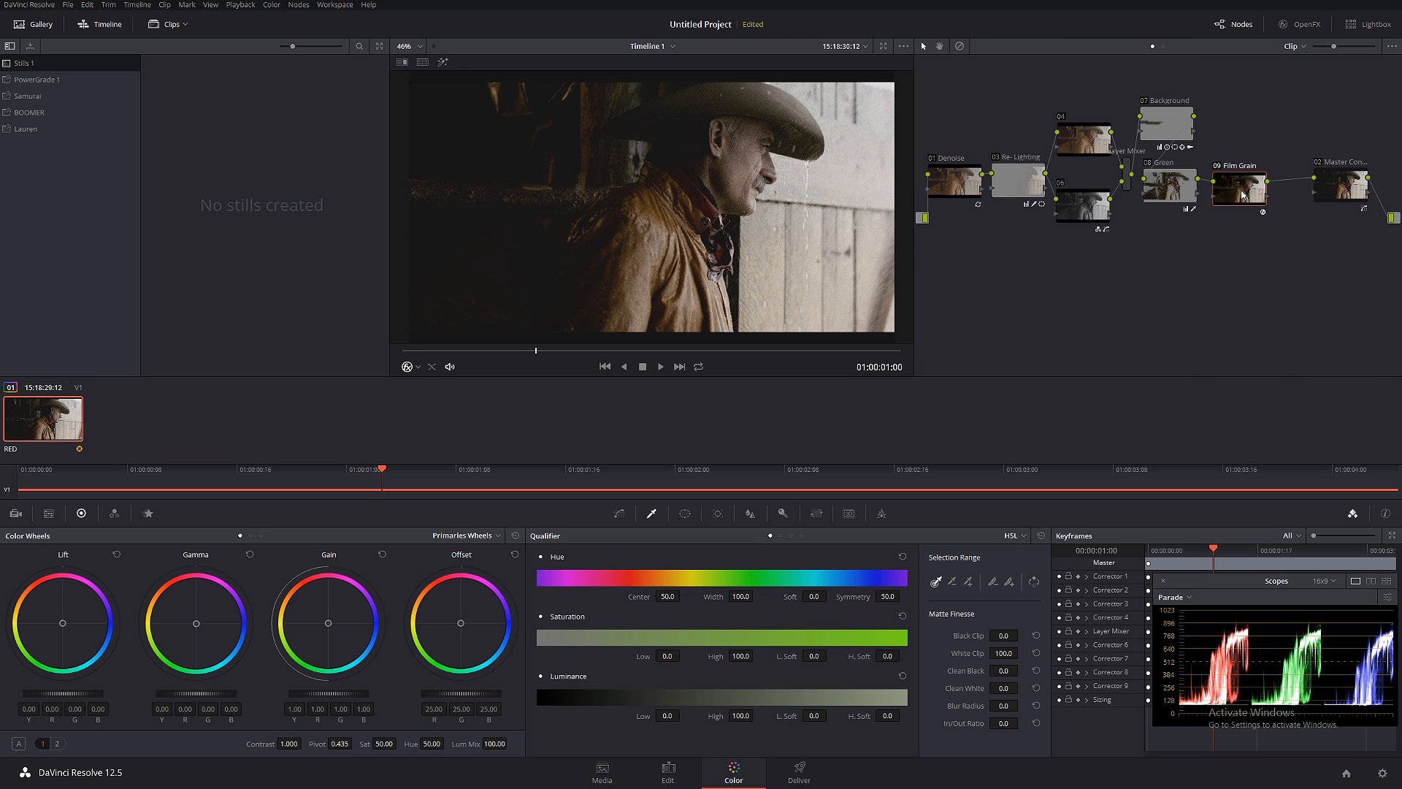
{"action": "left_click_drag", "start_coordinate": [1249, 191], "coordinate": [1246, 187]}
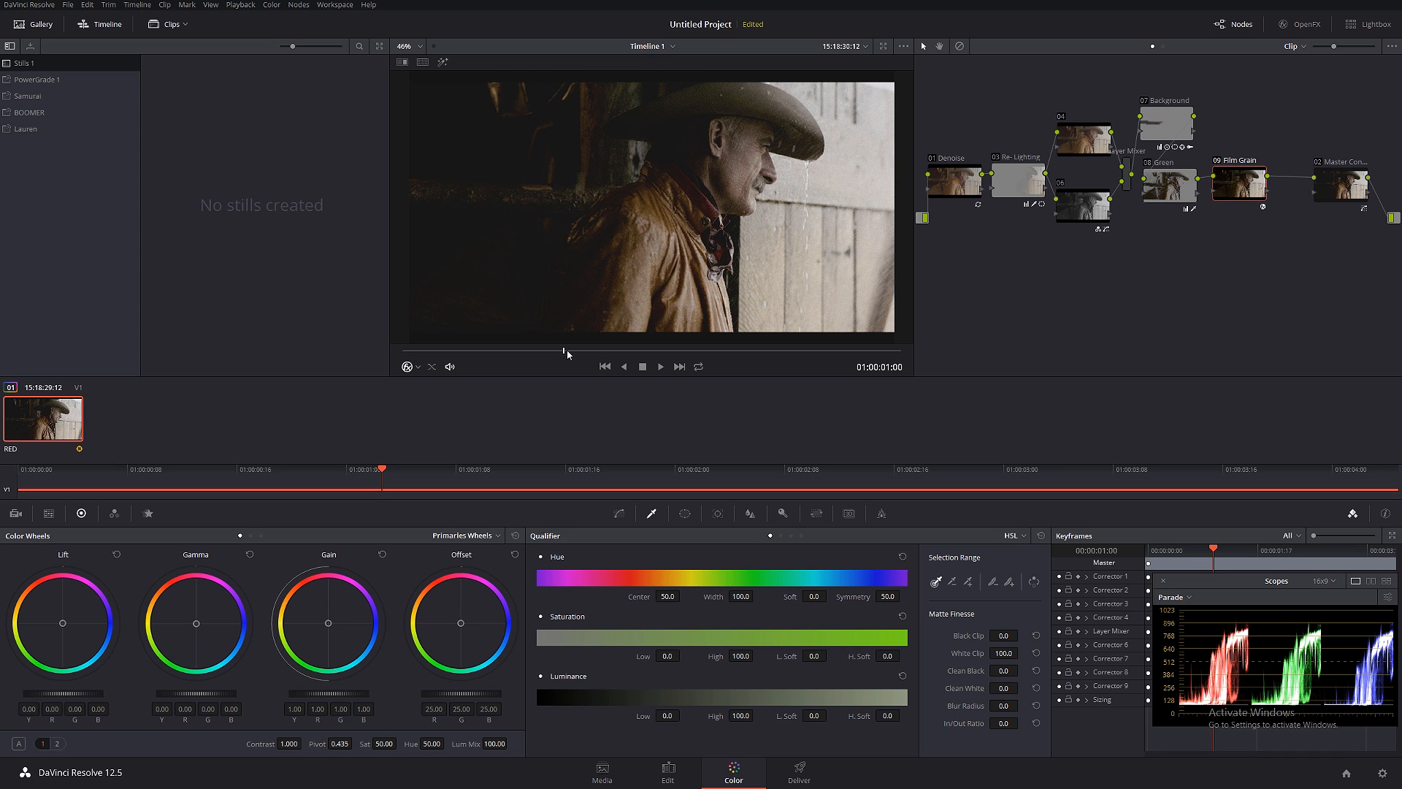
Scrub to 01:00:01:17 and compare the full-screen shot with the whole grade bypassed and restored.
{"action": "left_click_drag", "start_coordinate": [563, 351], "coordinate": [628, 352]}
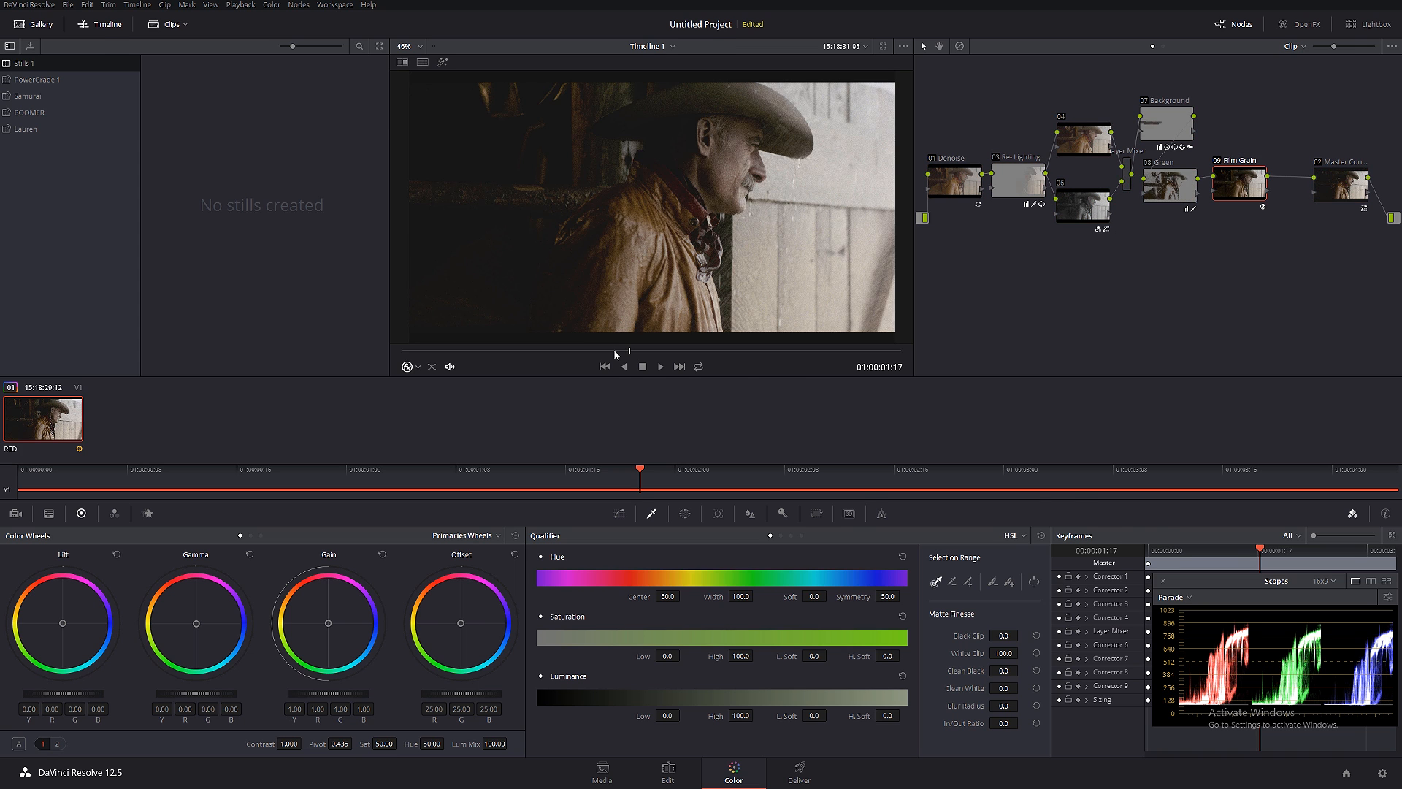
{"action": "key", "text": "shift+f"}
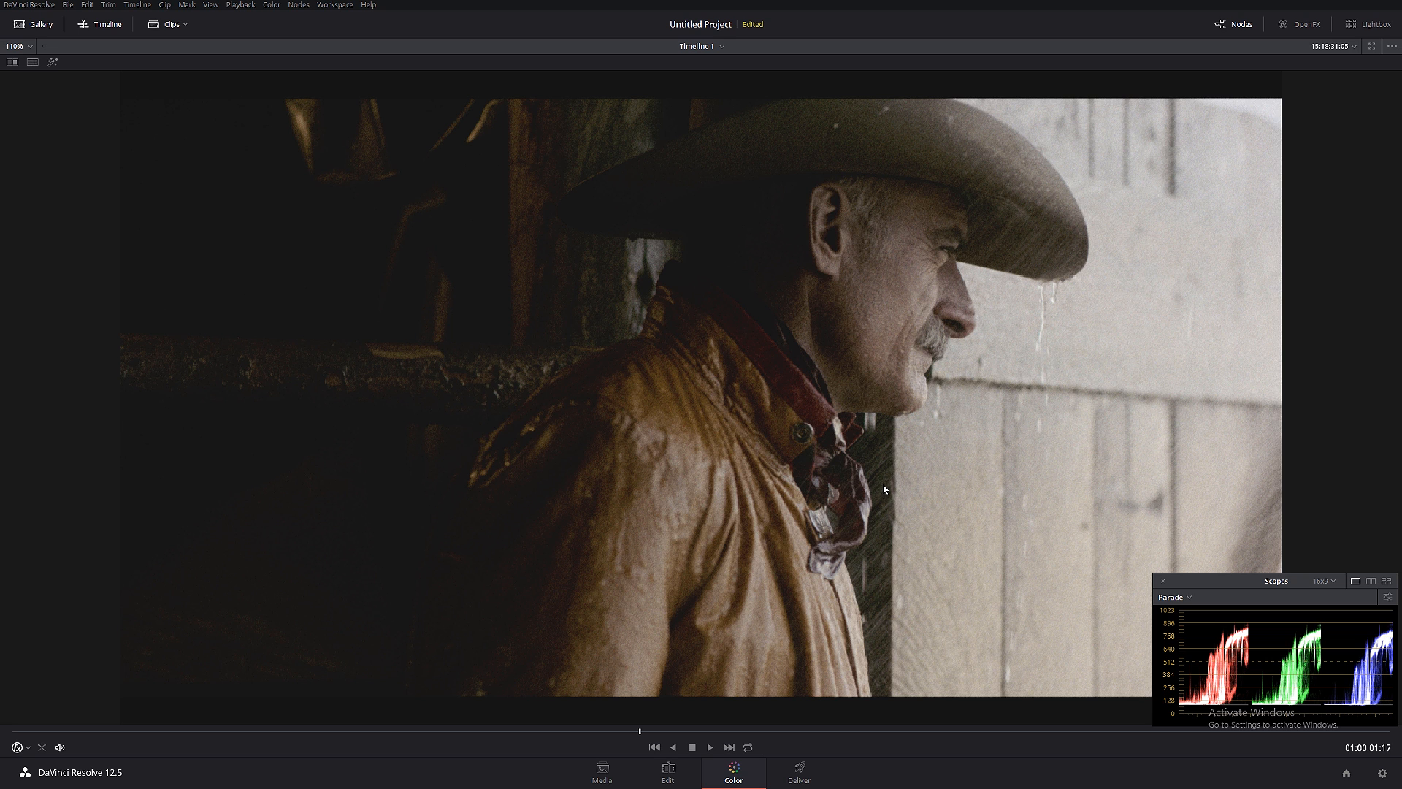
{"action": "key", "text": "shift+d"}
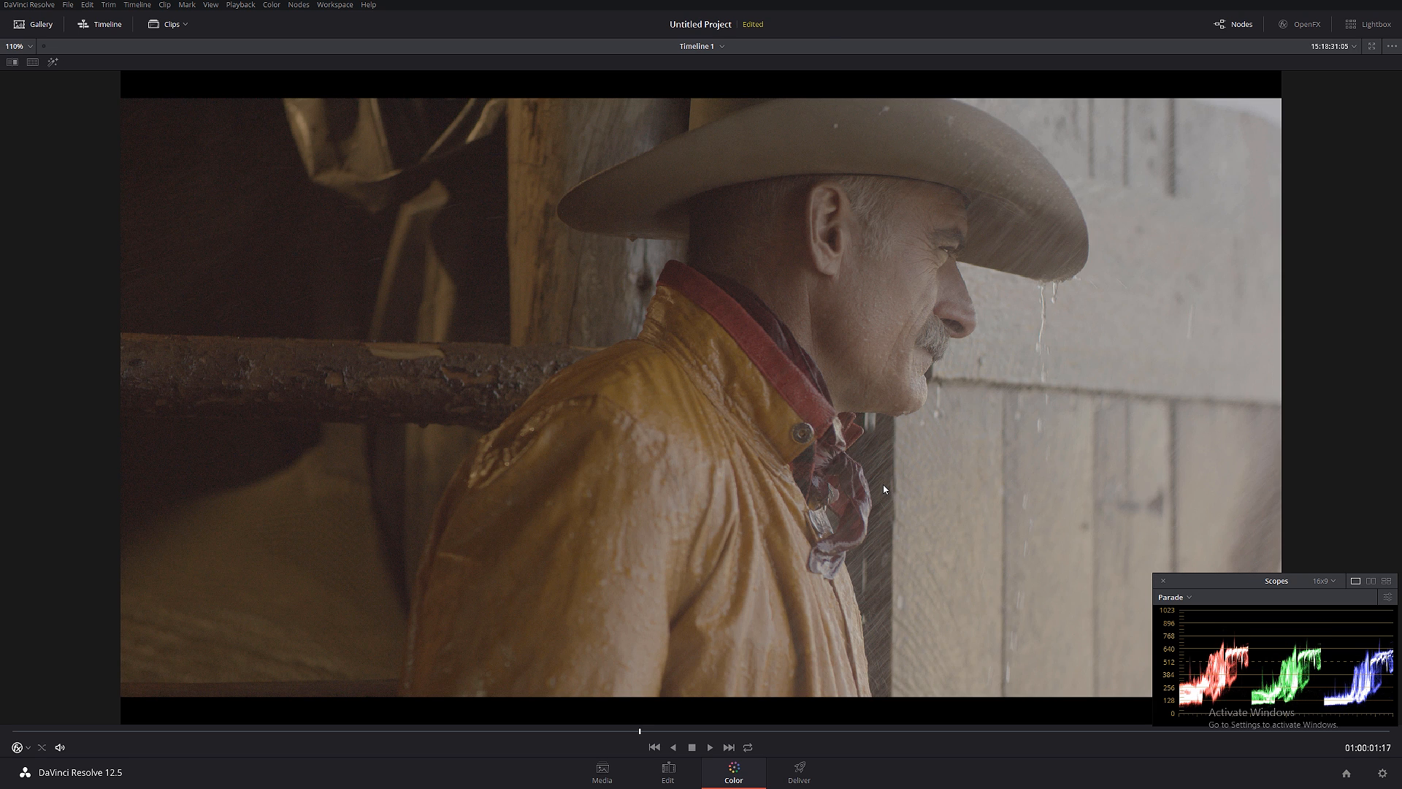
{"action": "key", "text": "shift+d"}
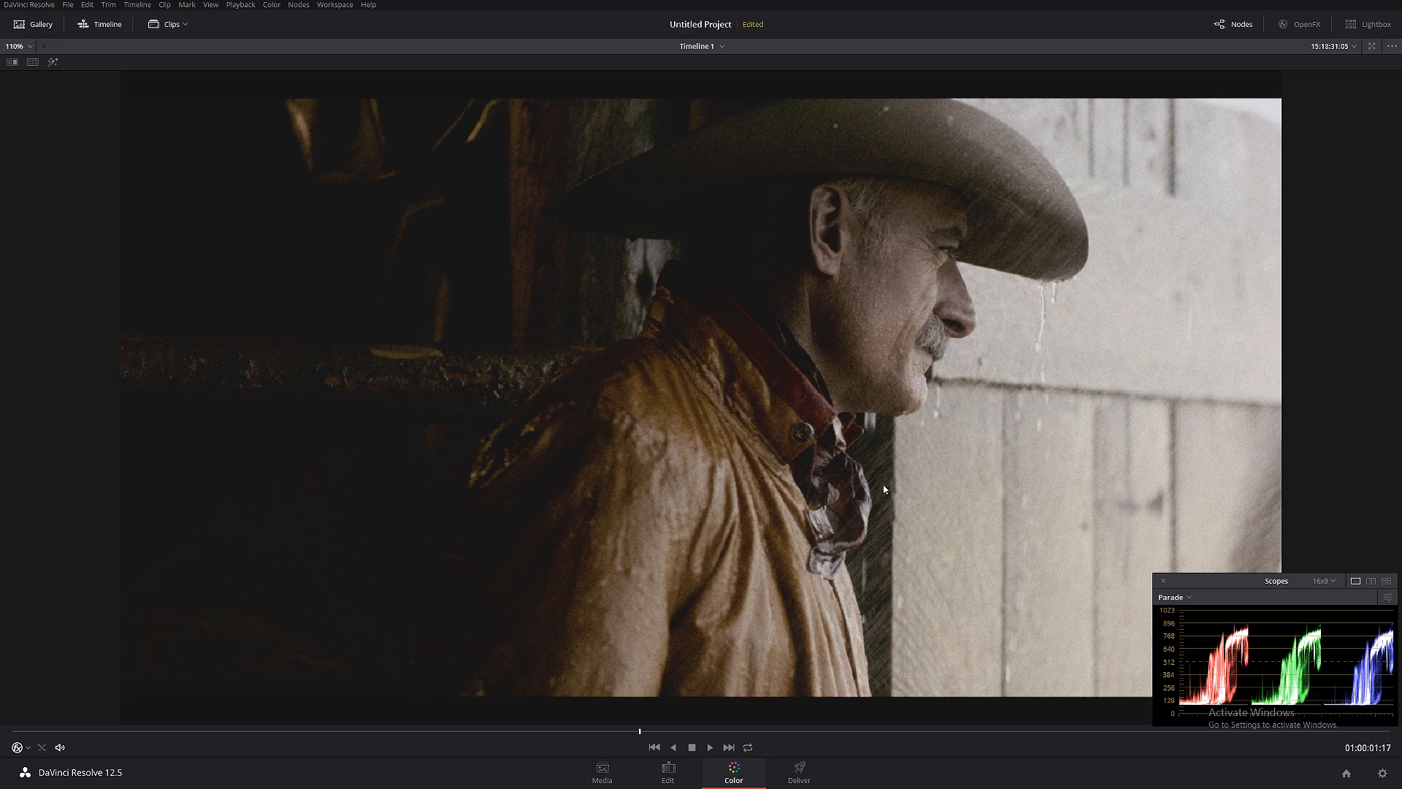
Inspect the film grain close up around the man's face, scrub to 01:00:01:14 and return to the normal viewer.
{"action": "scroll", "coordinate": [849, 470], "scroll_direction": "up", "scroll_amount": 6}
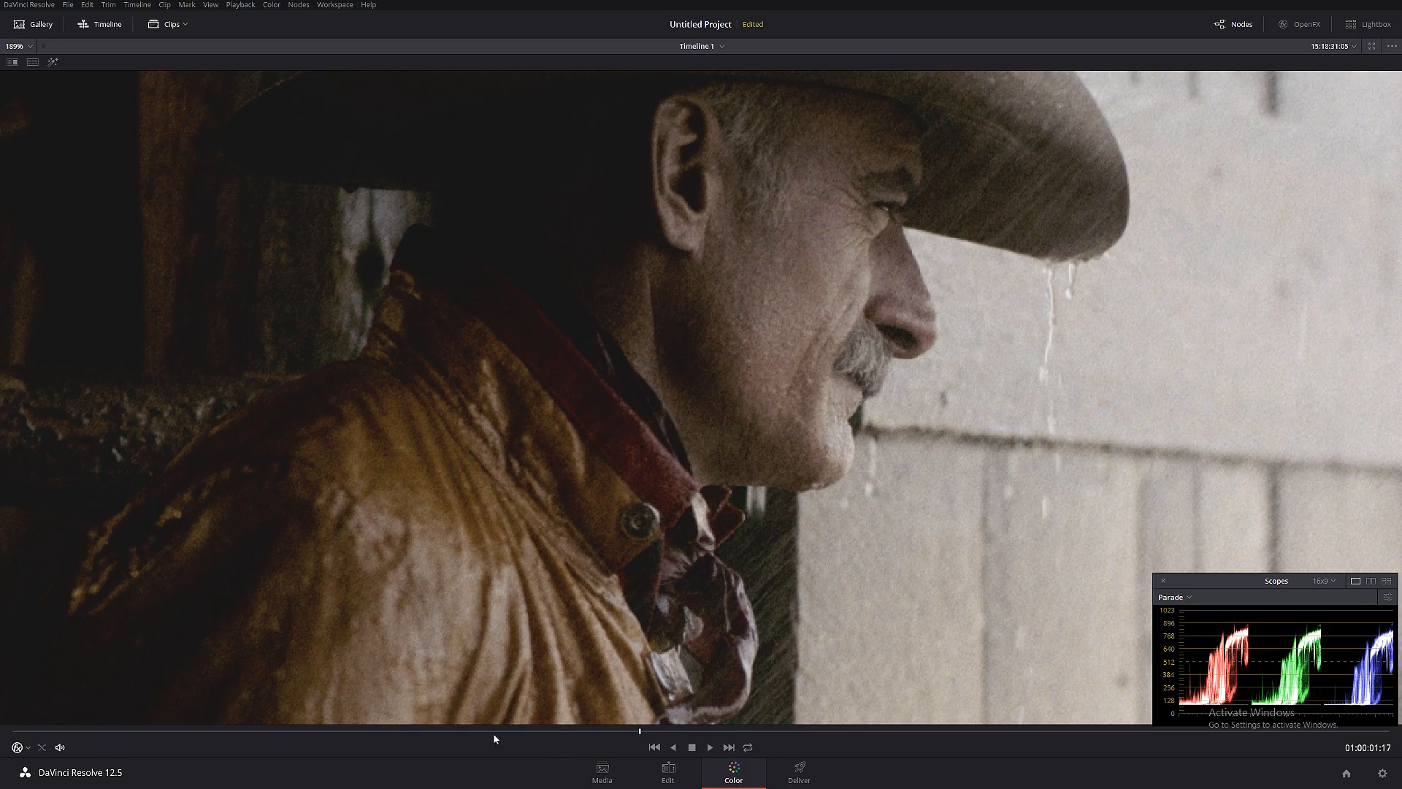
{"action": "left_click_drag", "start_coordinate": [494, 733], "coordinate": [609, 754]}
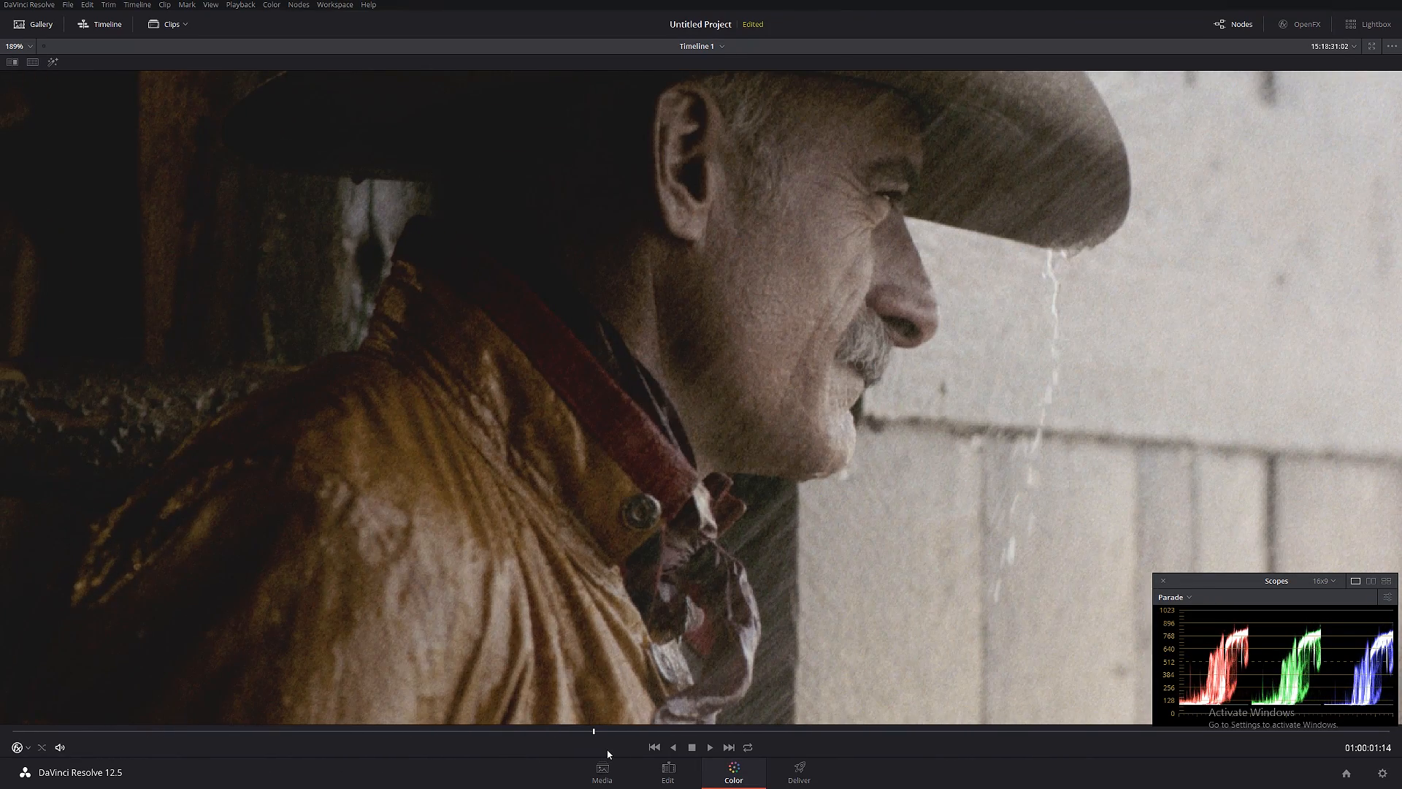
{"action": "key", "text": "alt+f"}
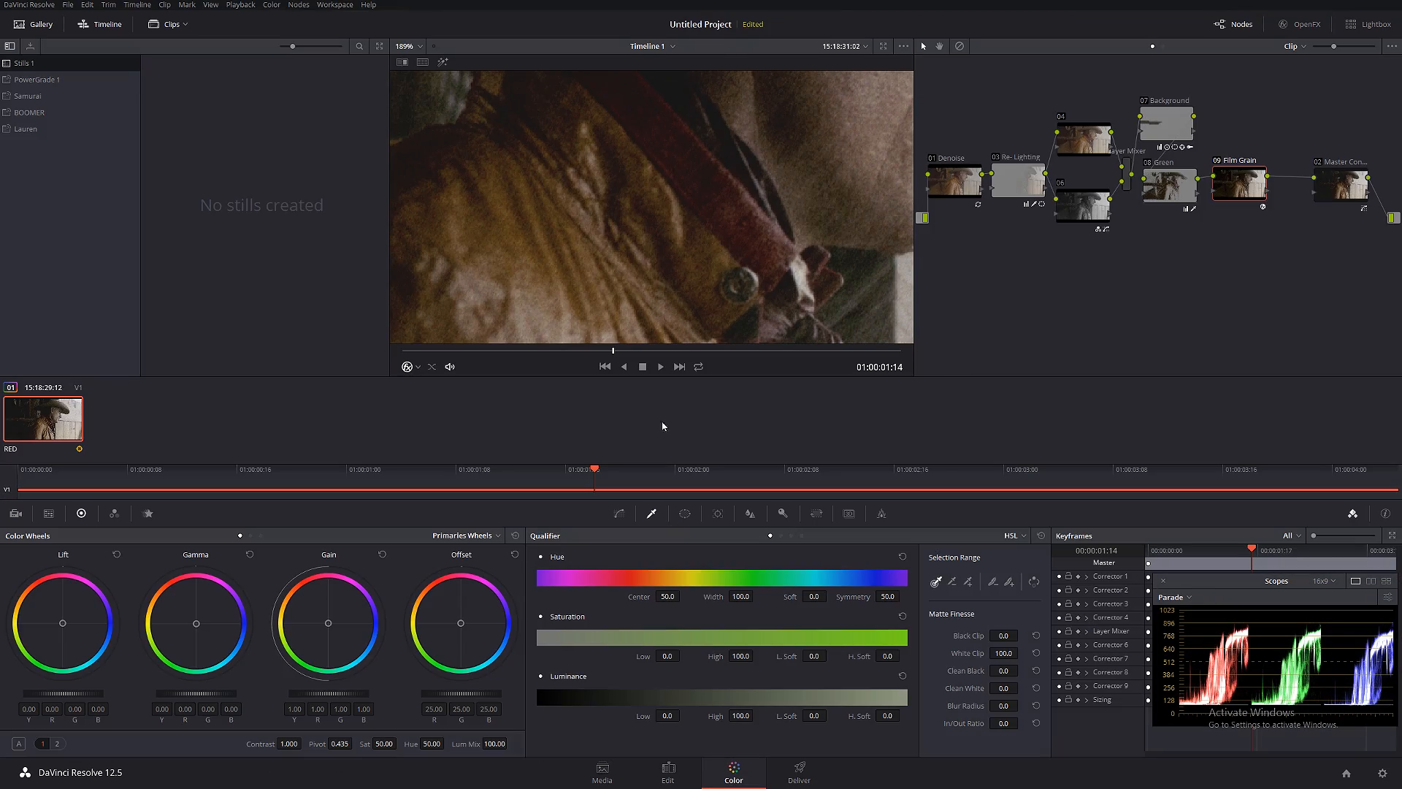
Fit the frame to the viewer and play the graded clip full screen, stopping at 01:00:03:08.
{"action": "key", "text": "shift+z"}
{"action": "key", "text": "alt+f"}
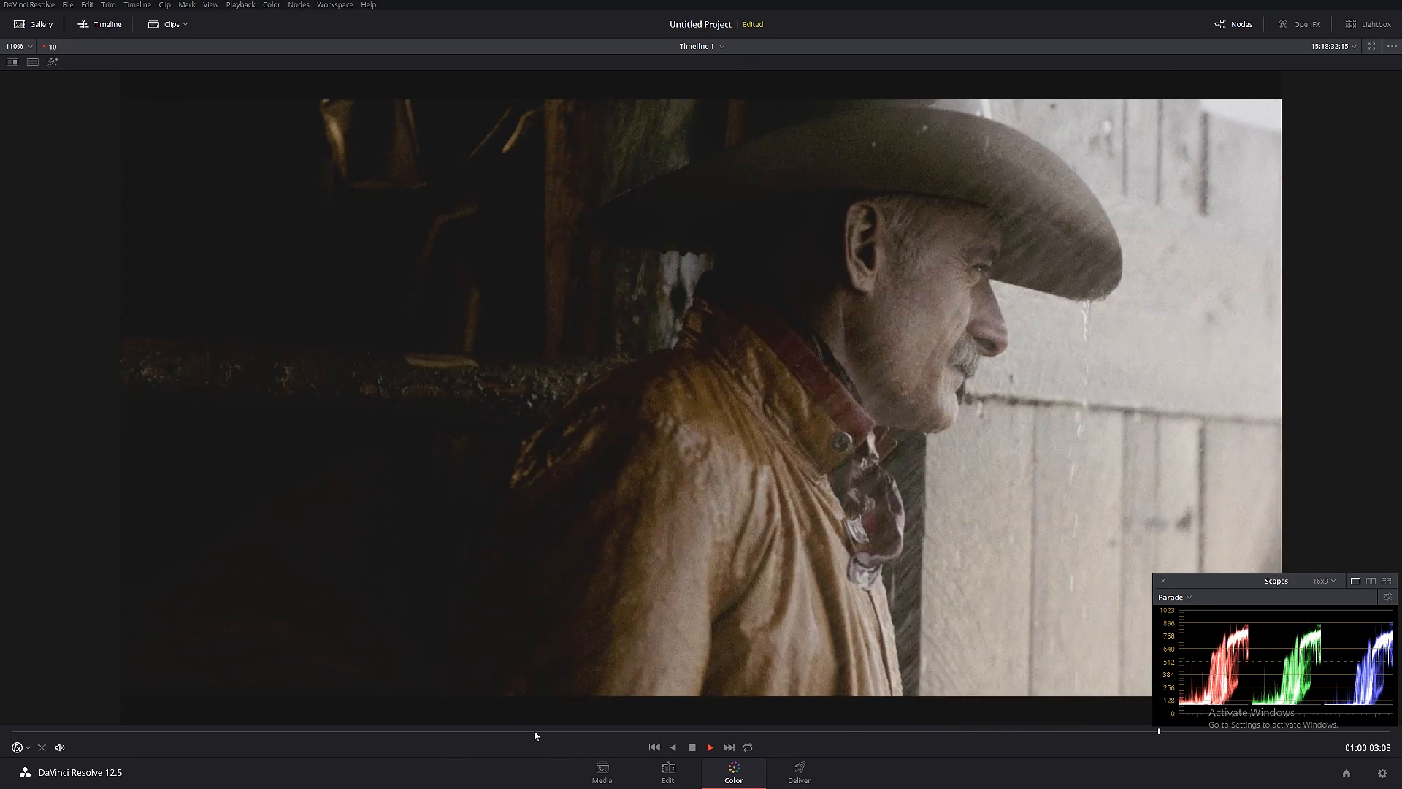
{"action": "key", "text": "space"}
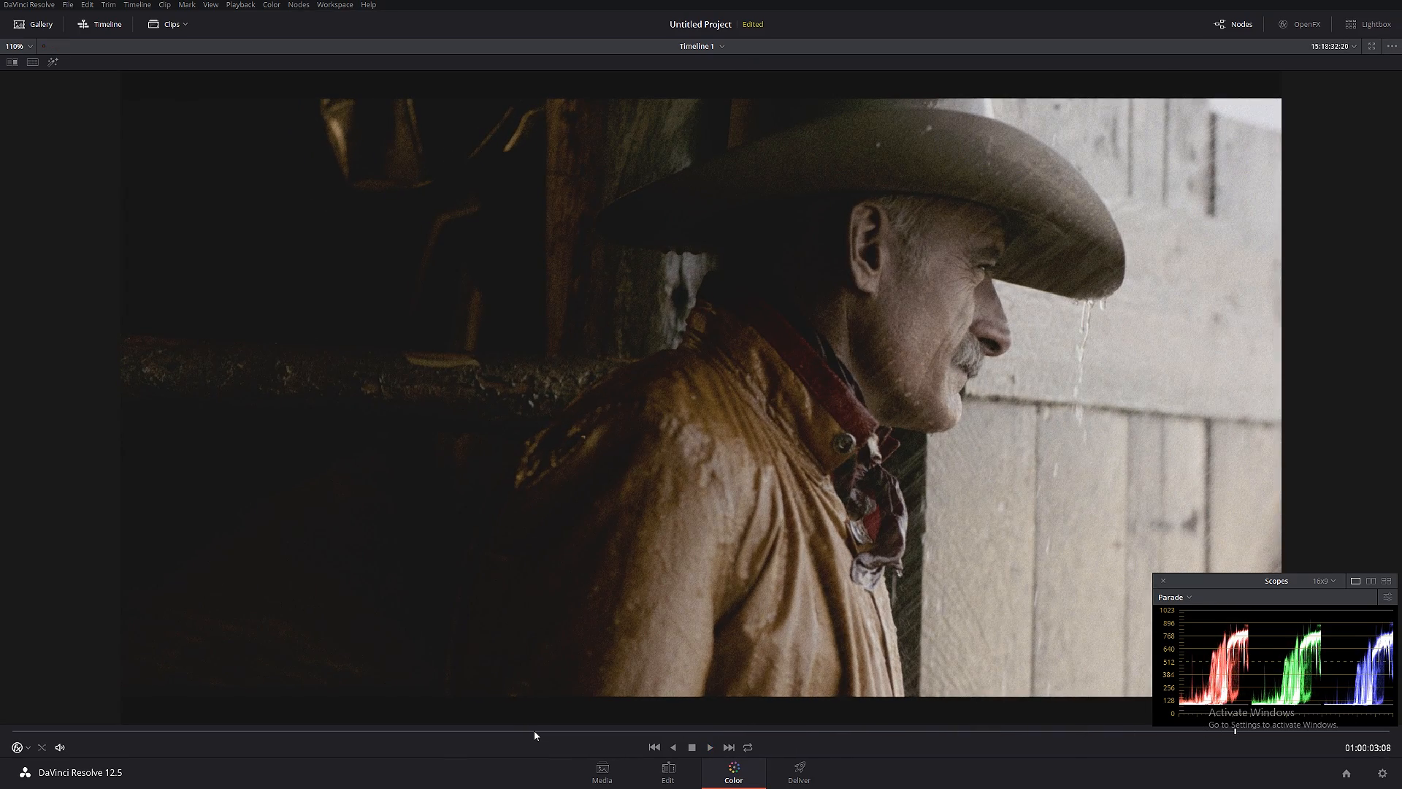